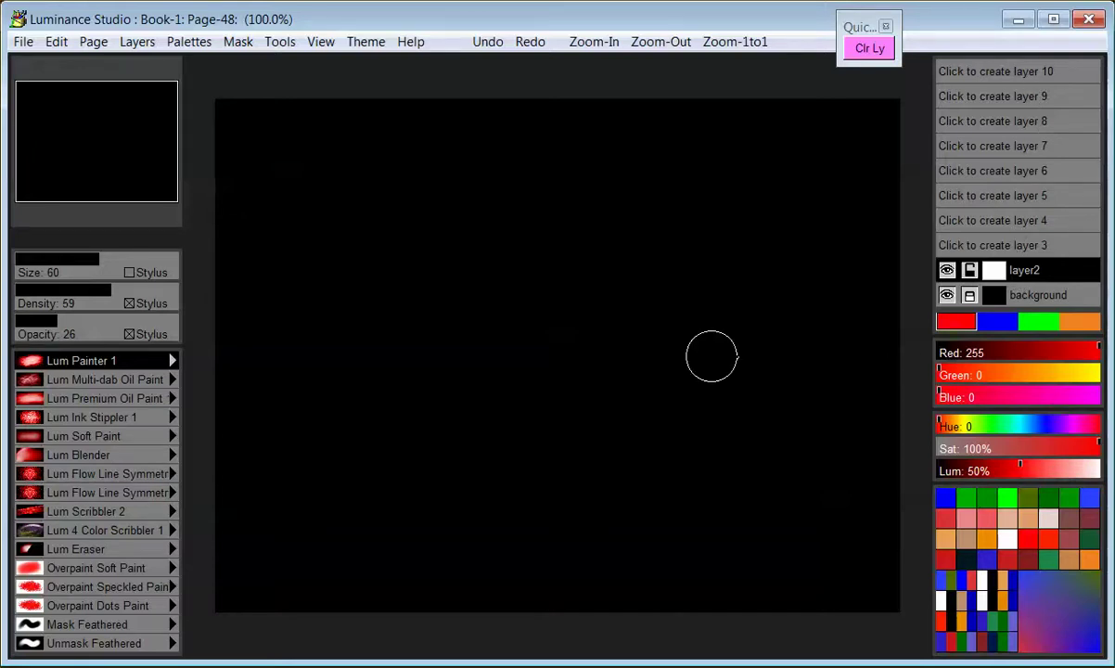
Try the Lum Multi-dab Oil Paint, Lum Premium Oil Paint and Lum Painter 1 brushes
left_click(123, 381)
left_click(120, 398)
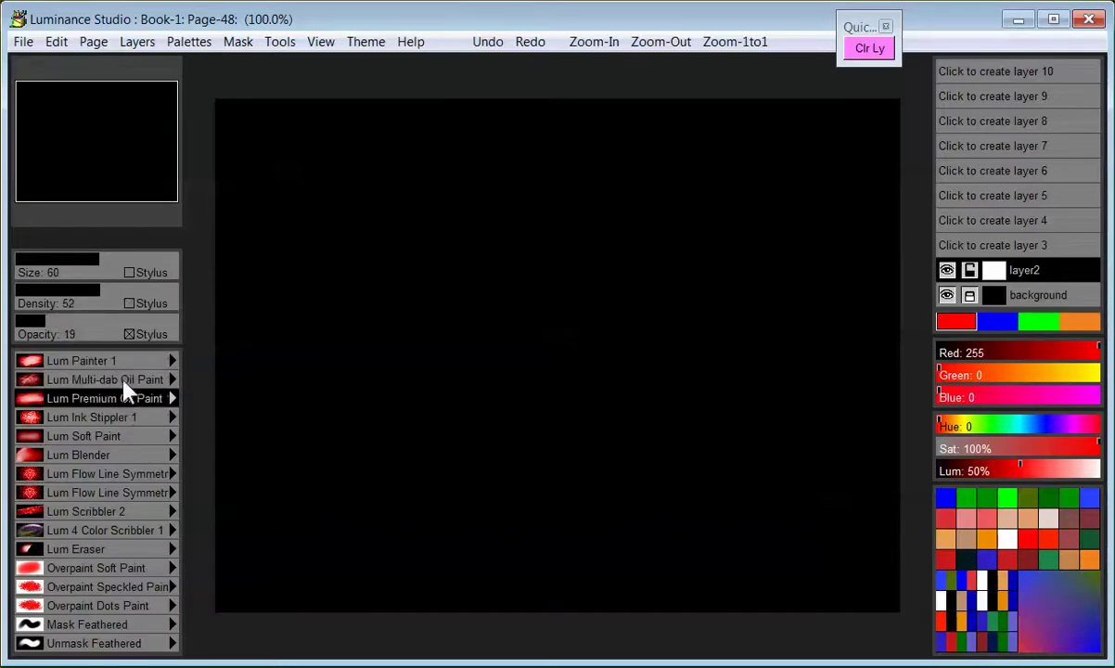
left_click(120, 363)
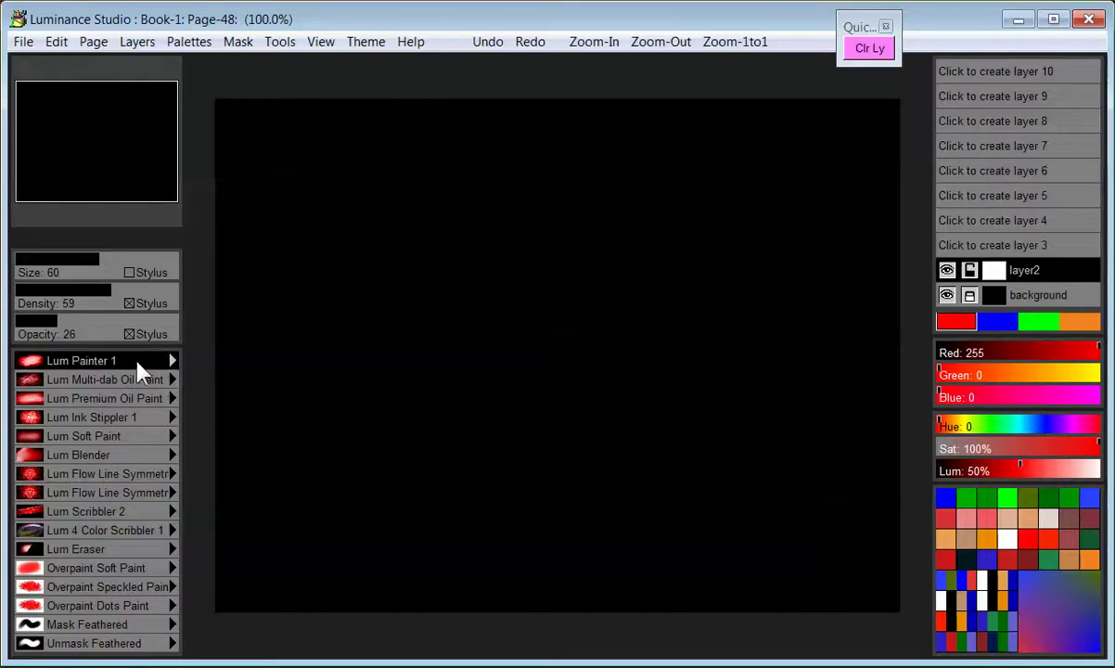
Choose Lum Painter 2 from the brush grid and show its code and category options
left_click(141, 361)
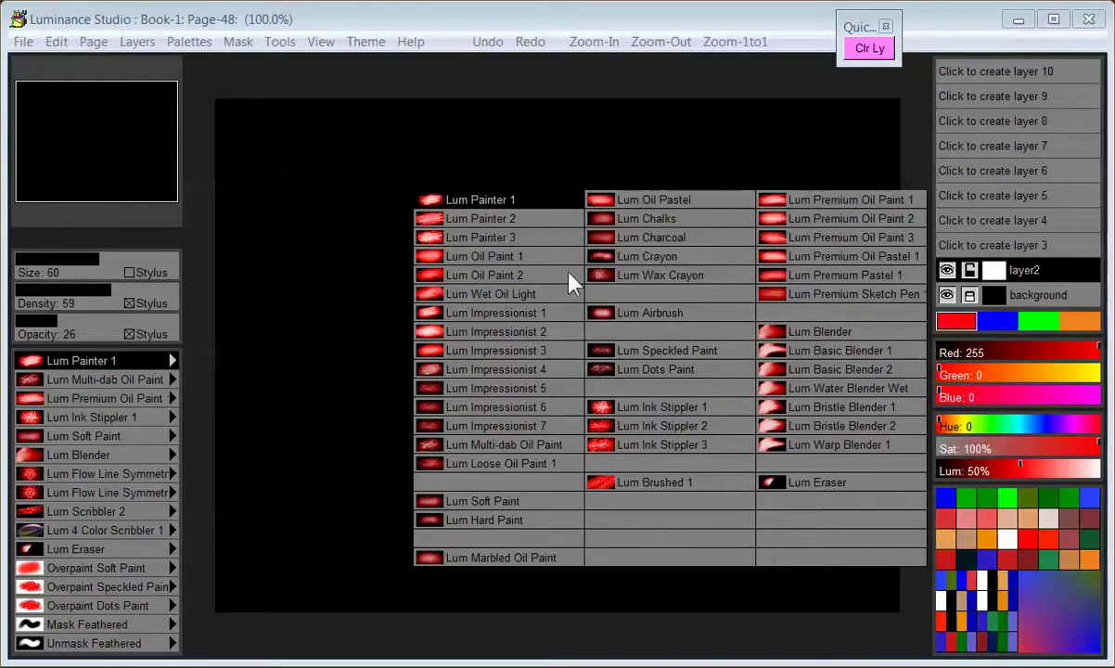
left_click(524, 220)
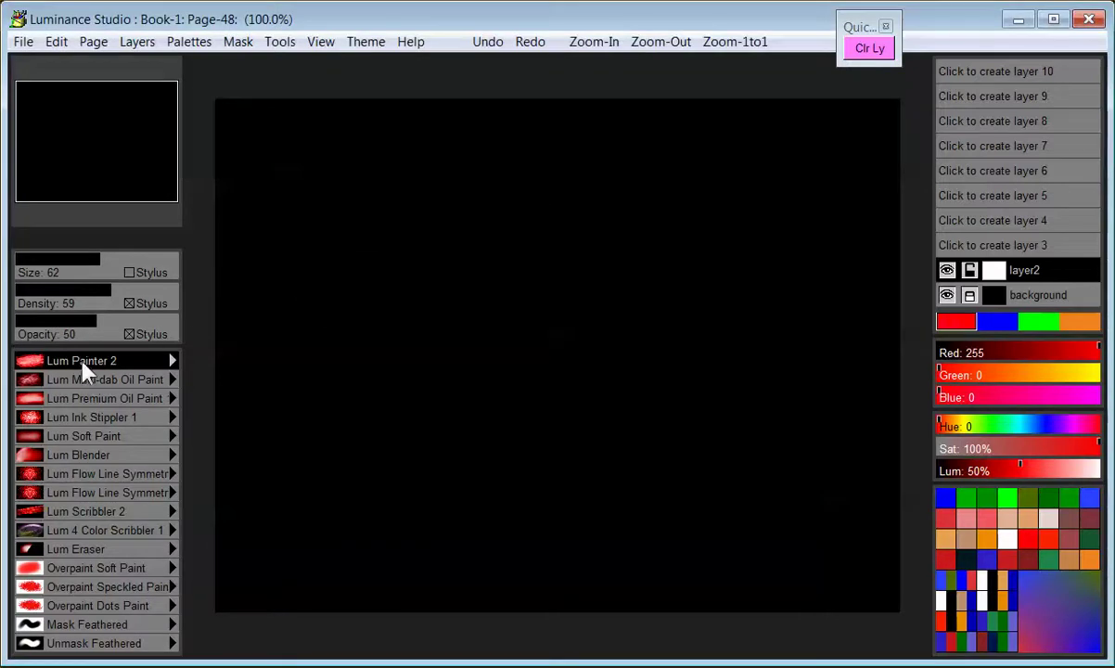
left_click(174, 363)
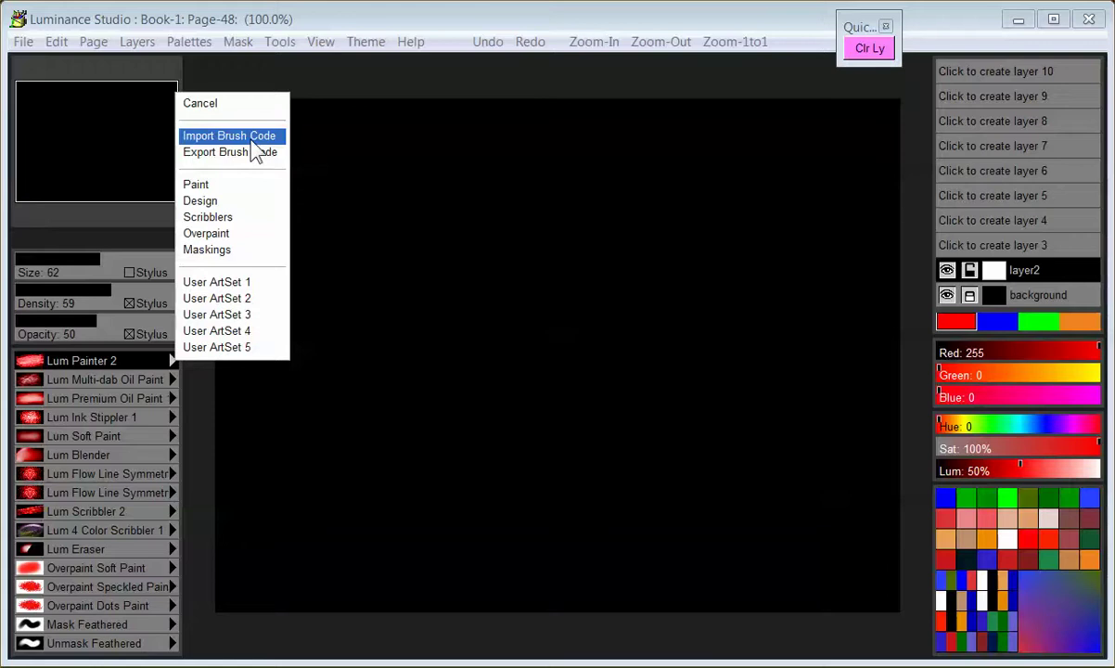
Paint a dense red diagonal patch left of centre with Lum Painter 2, brightening its middle
left_click(212, 409)
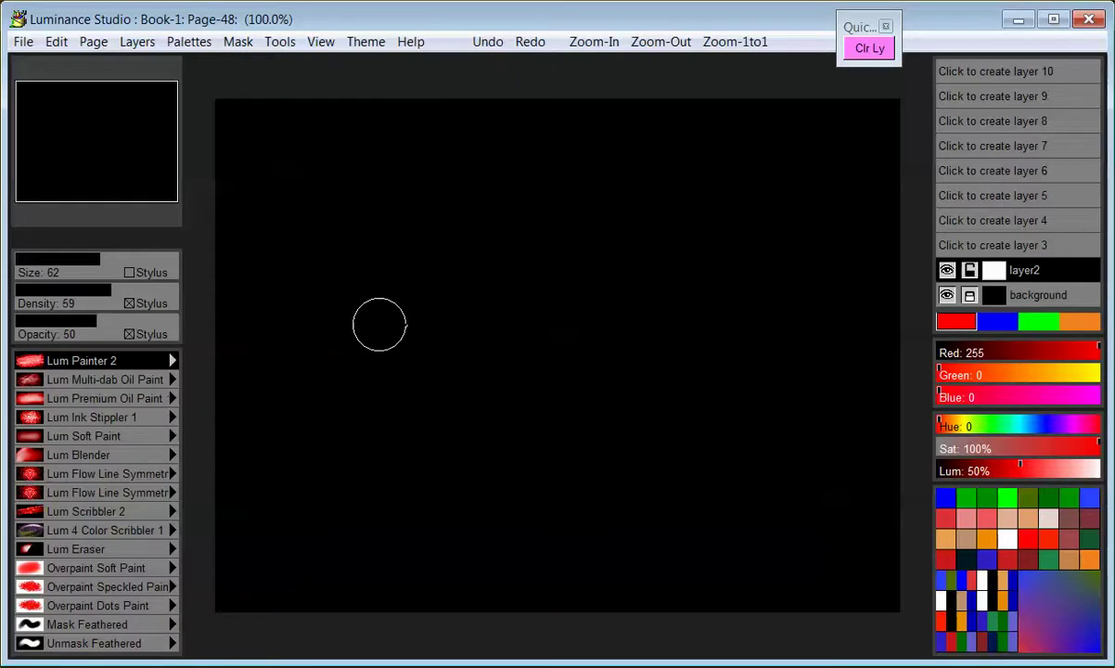
left_click_drag(373, 338, 505, 257)
mouse_move(468, 292)
left_mouse_down()
mouse_move(498, 304)
mouse_move(485, 261)
mouse_move(503, 264)
mouse_move(499, 304)
mouse_move(436, 341)
mouse_move(398, 389)
mouse_move(404, 399)
mouse_move(482, 252)
mouse_move(453, 239)
mouse_move(379, 329)
mouse_move(475, 271)
mouse_move(379, 355)
mouse_move(445, 319)
mouse_move(485, 256)
mouse_move(485, 323)
mouse_move(547, 302)
mouse_move(405, 380)
mouse_move(380, 278)
mouse_move(440, 248)
mouse_move(361, 299)
mouse_move(331, 398)
mouse_move(314, 404)
mouse_move(406, 355)
mouse_move(408, 315)
mouse_move(455, 279)
mouse_move(507, 254)
mouse_move(480, 300)
mouse_move(413, 329)
mouse_move(550, 249)
mouse_move(498, 381)
mouse_move(428, 476)
mouse_move(415, 439)
mouse_move(351, 491)
mouse_move(356, 463)
mouse_move(403, 458)
mouse_move(495, 394)
mouse_move(473, 379)
mouse_move(411, 418)
mouse_move(349, 428)
mouse_move(413, 368)
mouse_move(356, 431)
mouse_move(419, 339)
mouse_move(406, 301)
mouse_move(408, 330)
mouse_move(450, 283)
mouse_move(434, 347)
mouse_move(429, 306)
mouse_move(447, 314)
mouse_move(442, 323)
left_mouse_up()
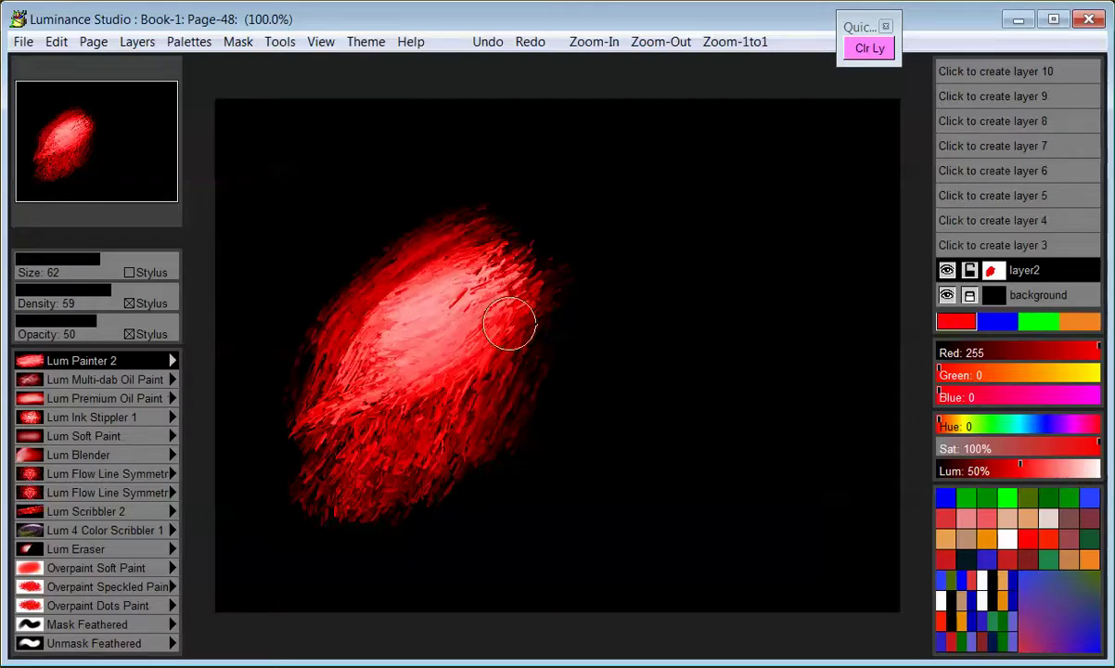
mouse_move(450, 300)
left_mouse_down()
mouse_move(385, 323)
mouse_move(547, 269)
mouse_move(483, 271)
left_mouse_up()
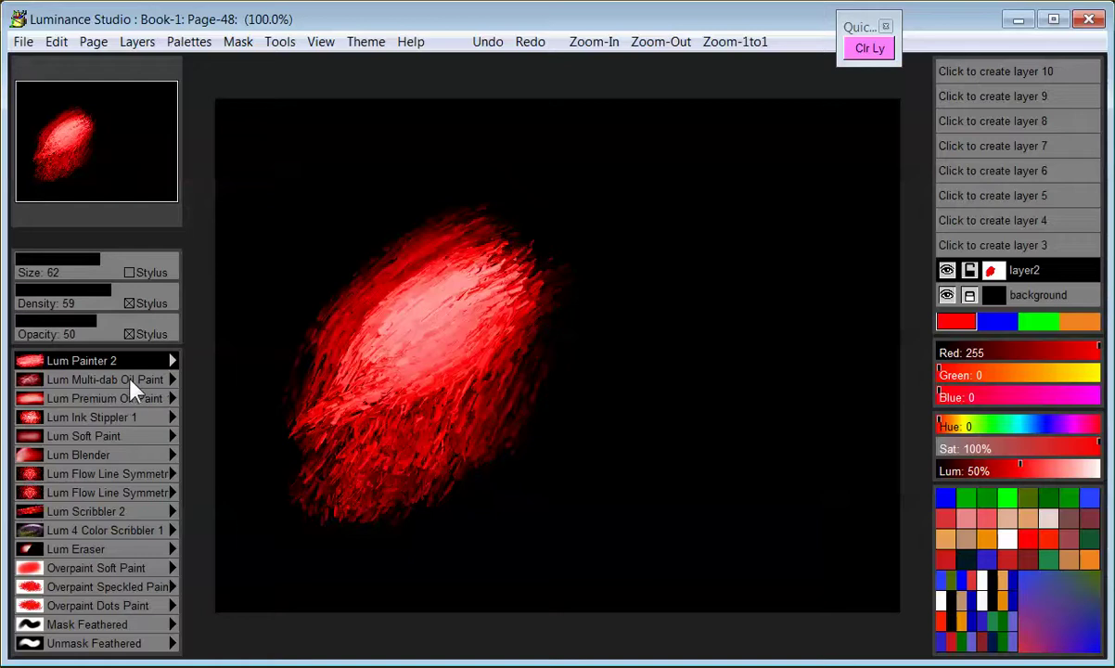
Add a Multi-dab Oil stroke right of the blob, an Ink Stippler patch above, and Soft Paint streaks
left_click(133, 384)
mouse_move(593, 387)
left_mouse_down()
mouse_move(568, 423)
mouse_move(612, 266)
mouse_move(605, 336)
mouse_move(505, 429)
left_mouse_up()
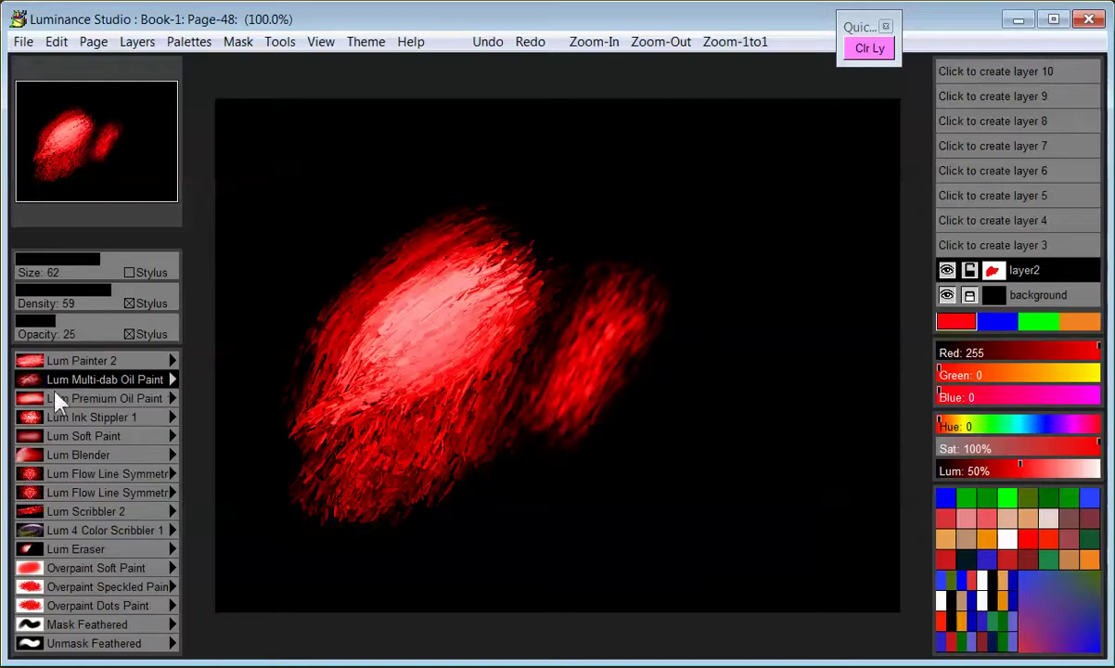
left_click(116, 417)
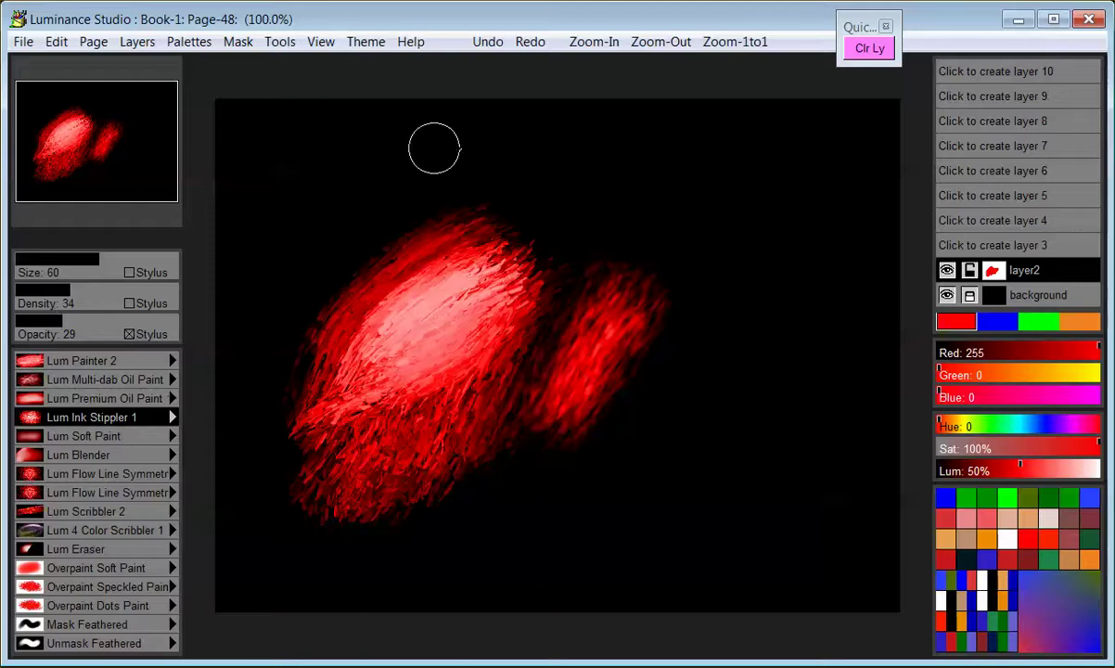
mouse_move(427, 146)
left_mouse_down()
mouse_move(318, 208)
mouse_move(423, 121)
mouse_move(390, 139)
mouse_move(399, 191)
mouse_move(325, 217)
mouse_move(458, 165)
mouse_move(417, 126)
mouse_move(352, 181)
left_mouse_up()
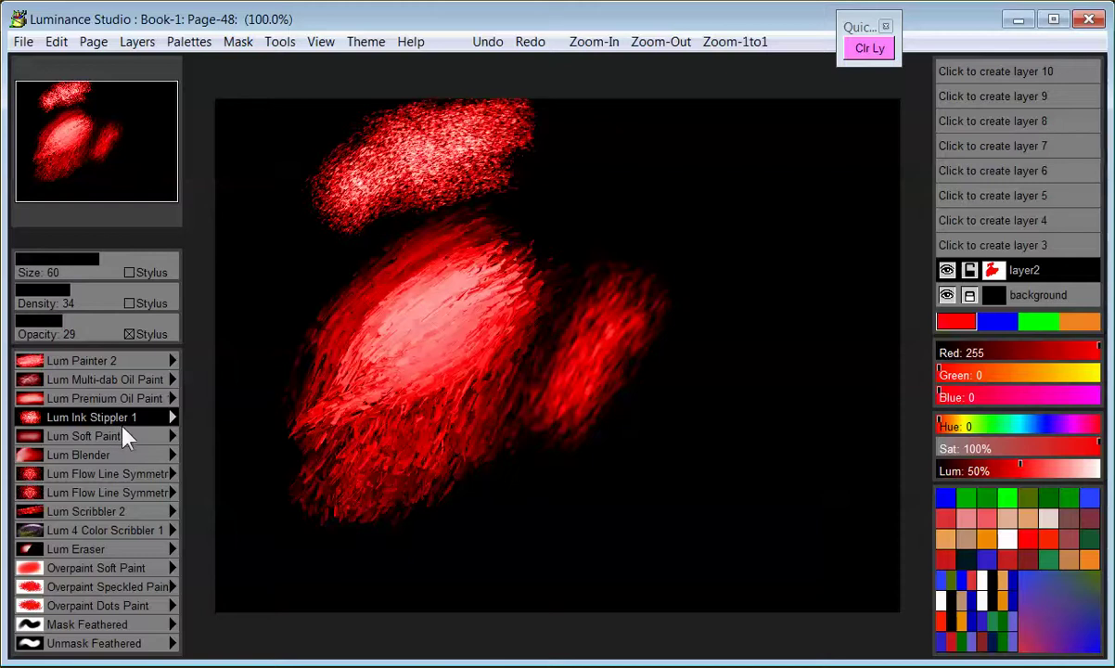
left_click(139, 436)
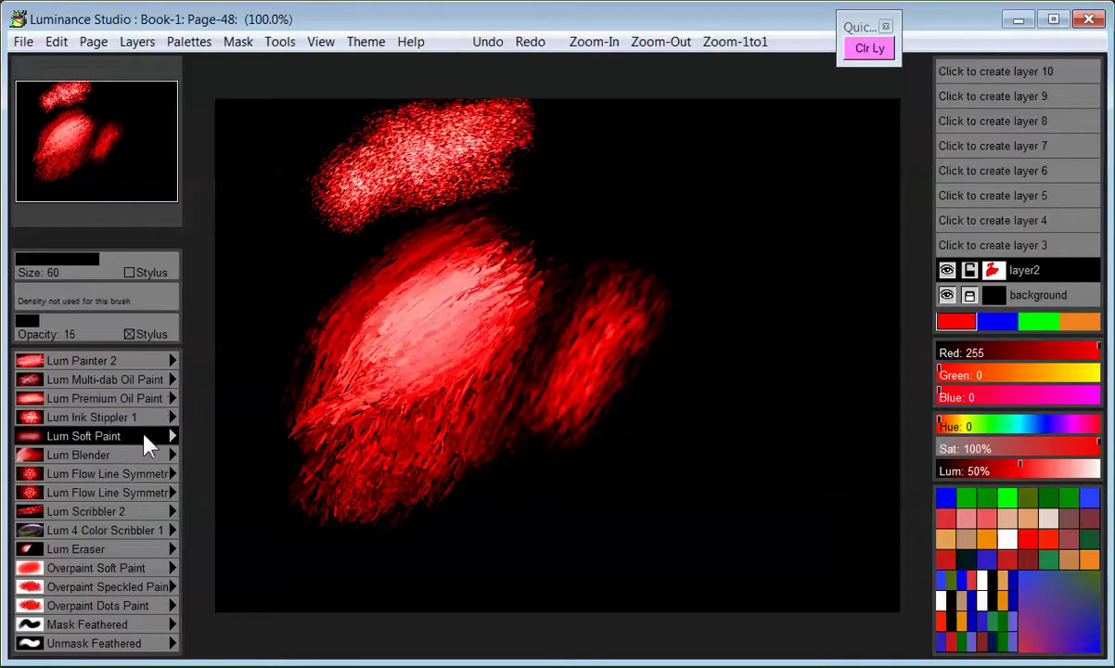
mouse_move(617, 204)
left_mouse_down()
mouse_move(635, 174)
mouse_move(593, 208)
mouse_move(622, 199)
mouse_move(674, 150)
mouse_move(686, 170)
mouse_move(649, 185)
left_mouse_up()
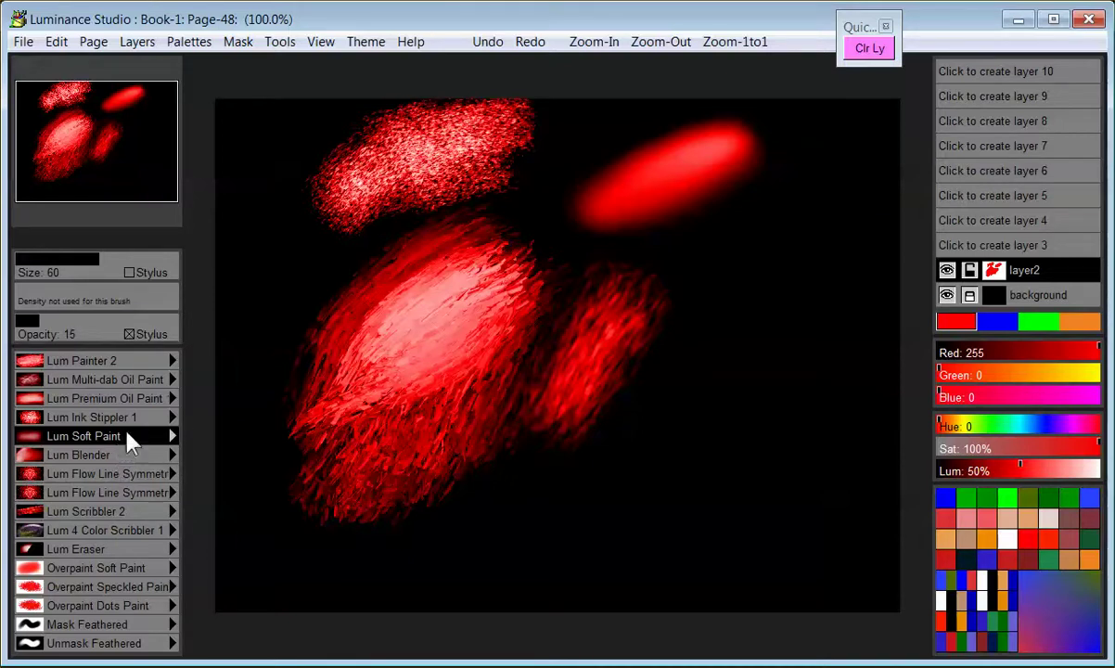
left_click_drag(362, 355, 417, 319)
Clear layer2 and draw swirling red loops with the Design brush Lum Flow Line 1
left_click(147, 441)
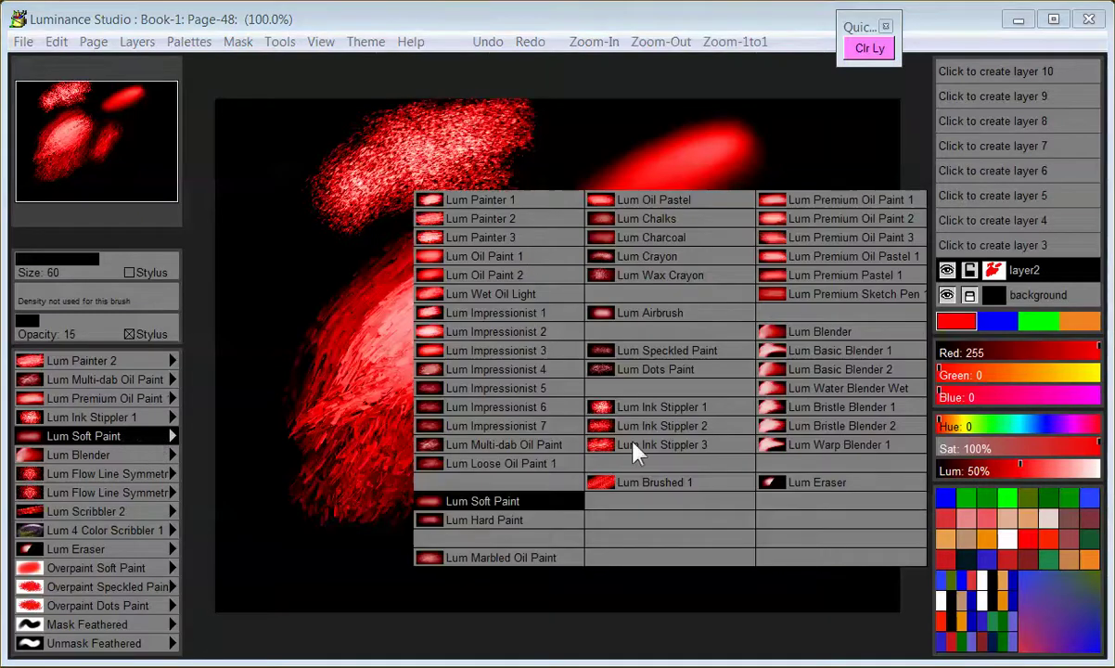
left_click(172, 435)
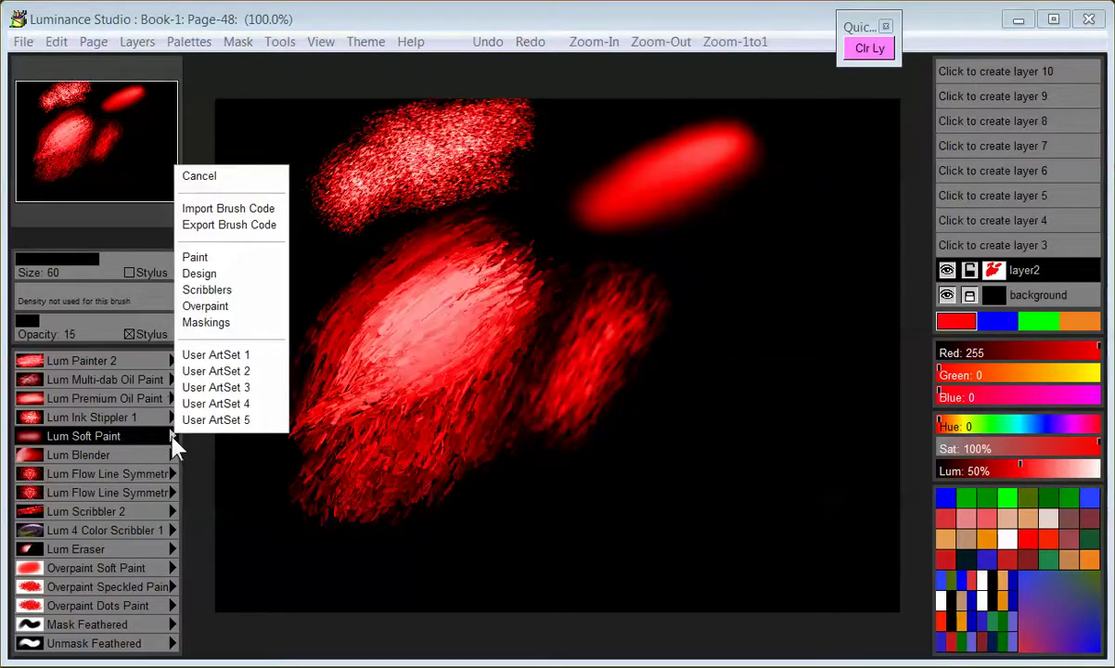
left_click(248, 278)
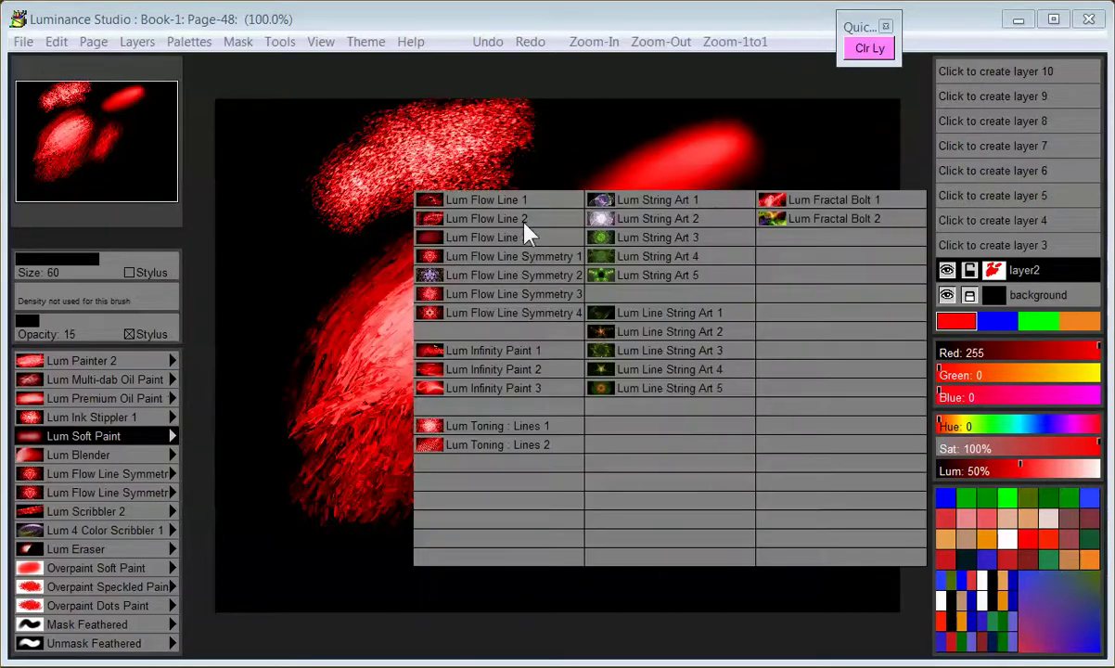
left_click(484, 199)
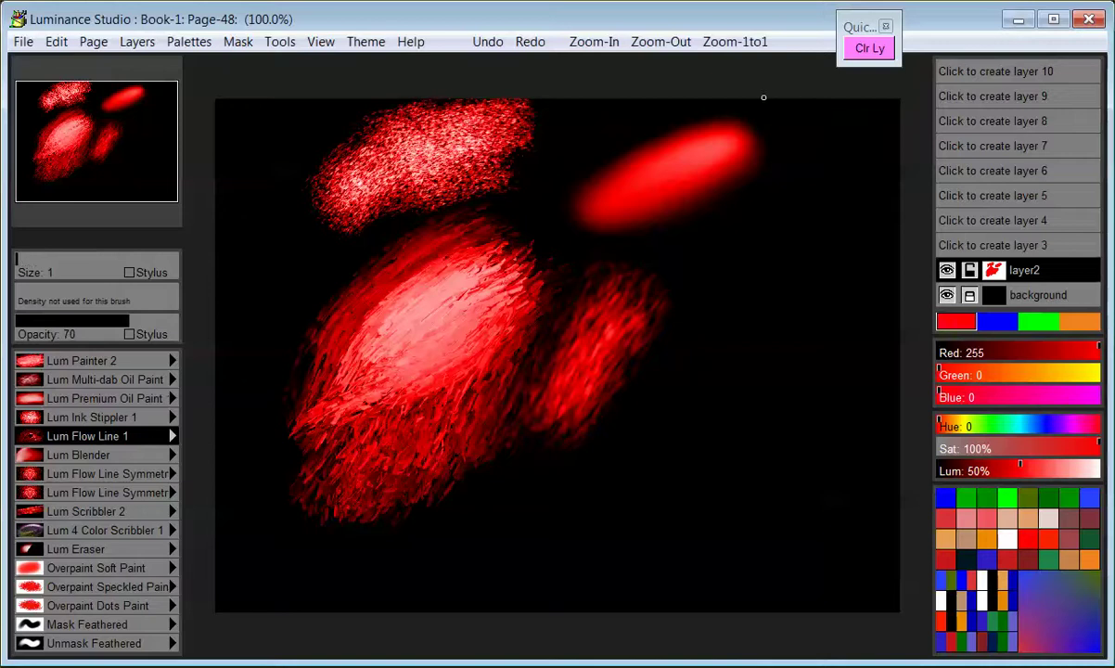
left_click(869, 51)
mouse_move(587, 276)
left_mouse_down()
mouse_move(582, 258)
mouse_move(584, 445)
mouse_move(553, 475)
mouse_move(377, 377)
mouse_move(398, 192)
mouse_move(569, 182)
mouse_move(762, 216)
mouse_move(573, 245)
mouse_move(612, 315)
mouse_move(704, 373)
mouse_move(791, 405)
mouse_move(772, 559)
mouse_move(363, 425)
left_mouse_up()
Clear the loops and paint a centred red star with Lum Flow Line Symmetry 1
left_click(141, 438)
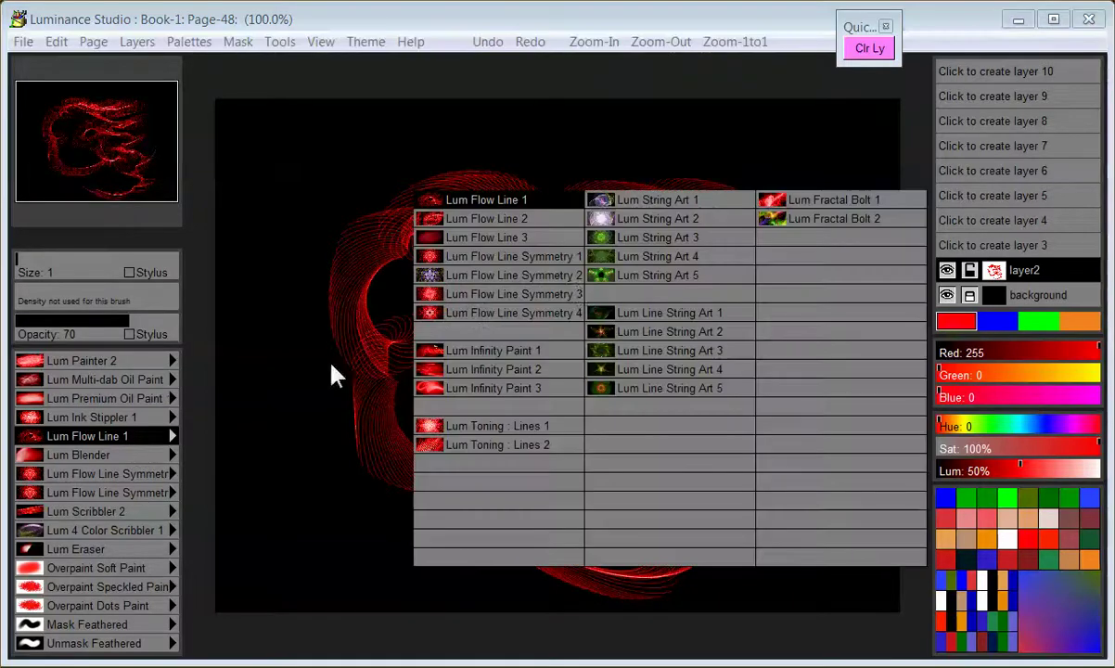
left_click(537, 256)
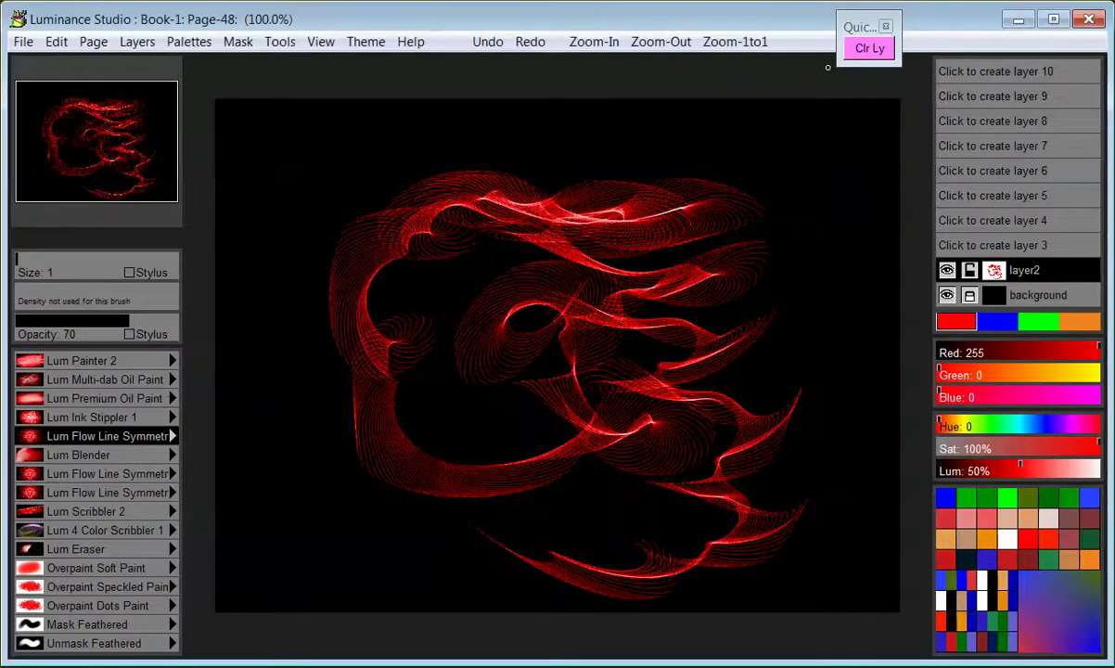
left_click(869, 48)
mouse_move(530, 348)
left_mouse_down()
mouse_move(648, 291)
mouse_move(697, 299)
mouse_move(673, 275)
mouse_move(354, 341)
left_mouse_up()
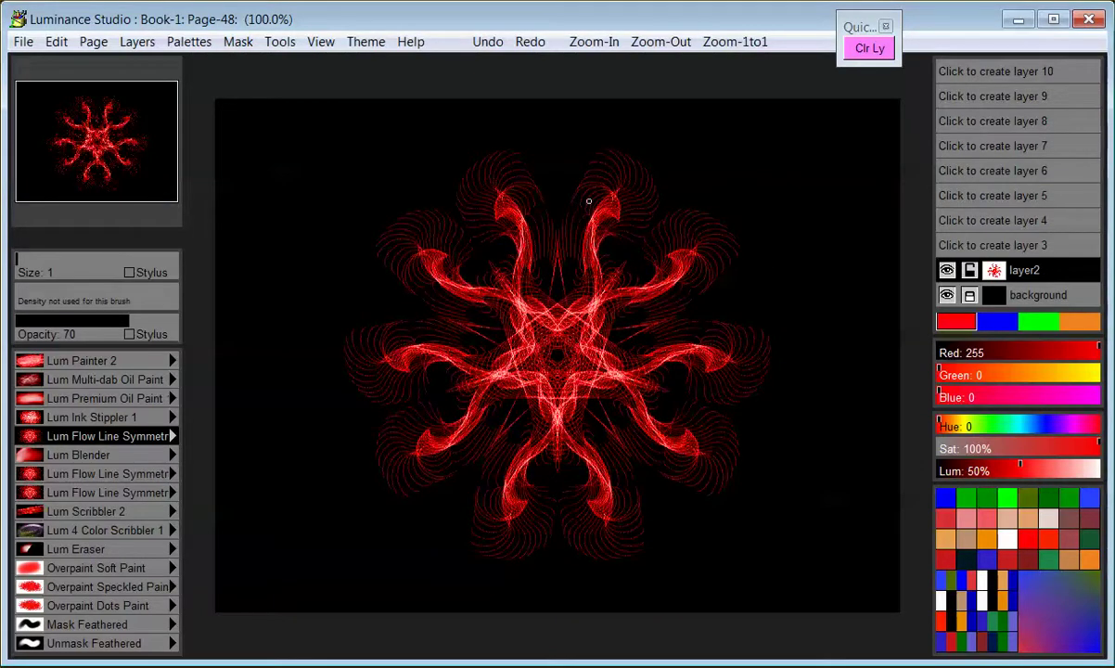
Clear layer2, then scribble a red bud and a green leafy stem with Lum Scribbler 1
left_click(869, 49)
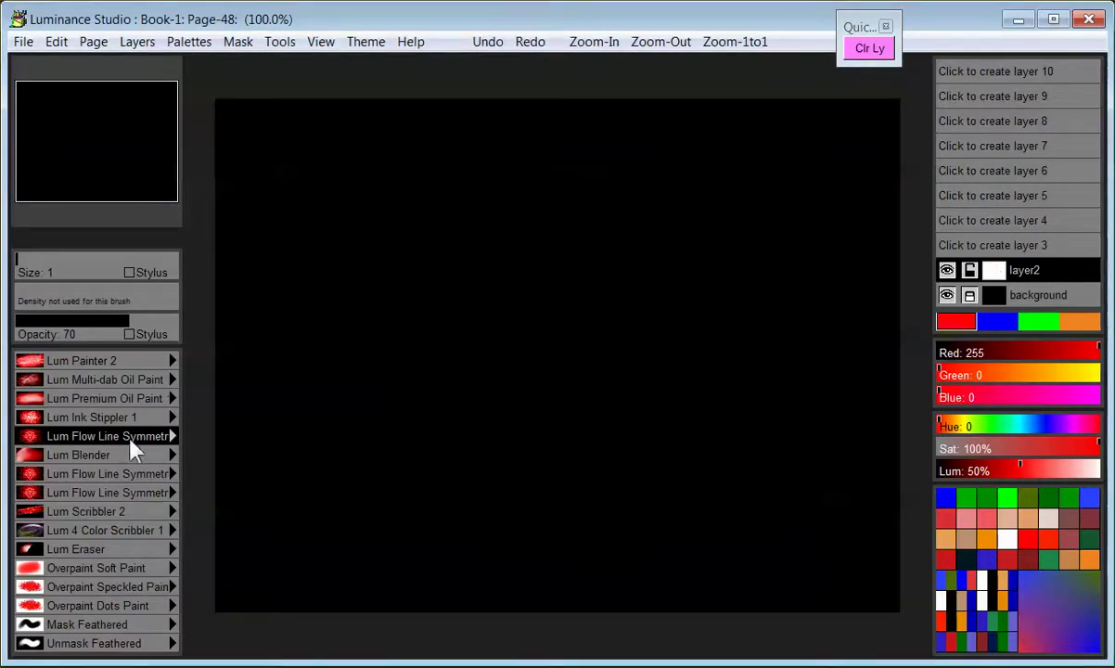
left_click(173, 436)
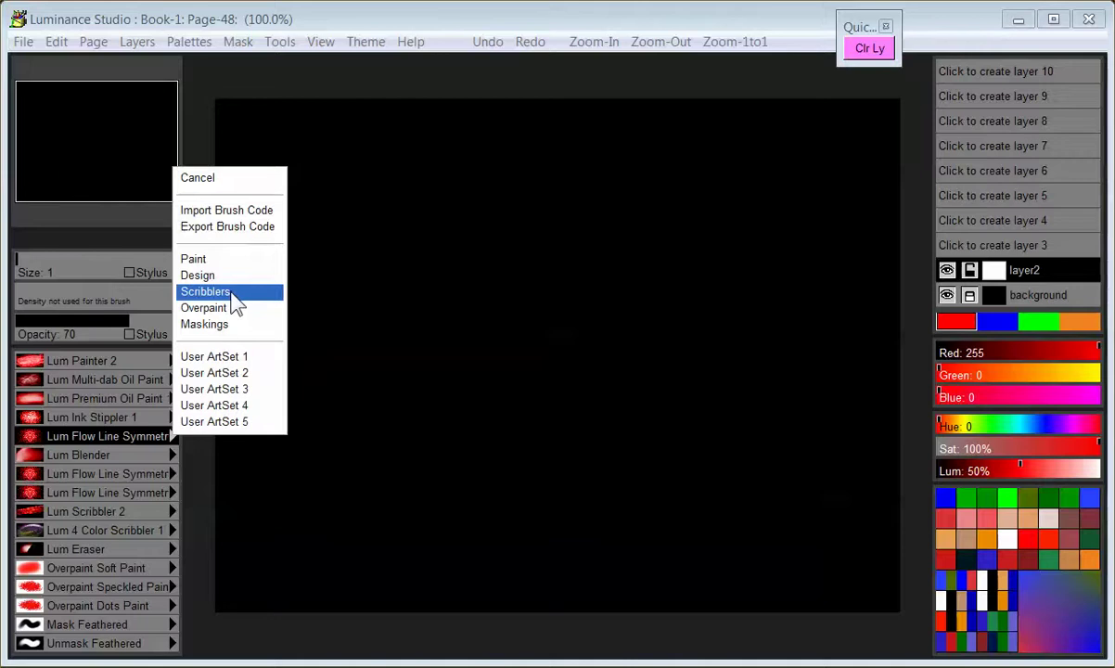
left_click(231, 293)
left_click(511, 206)
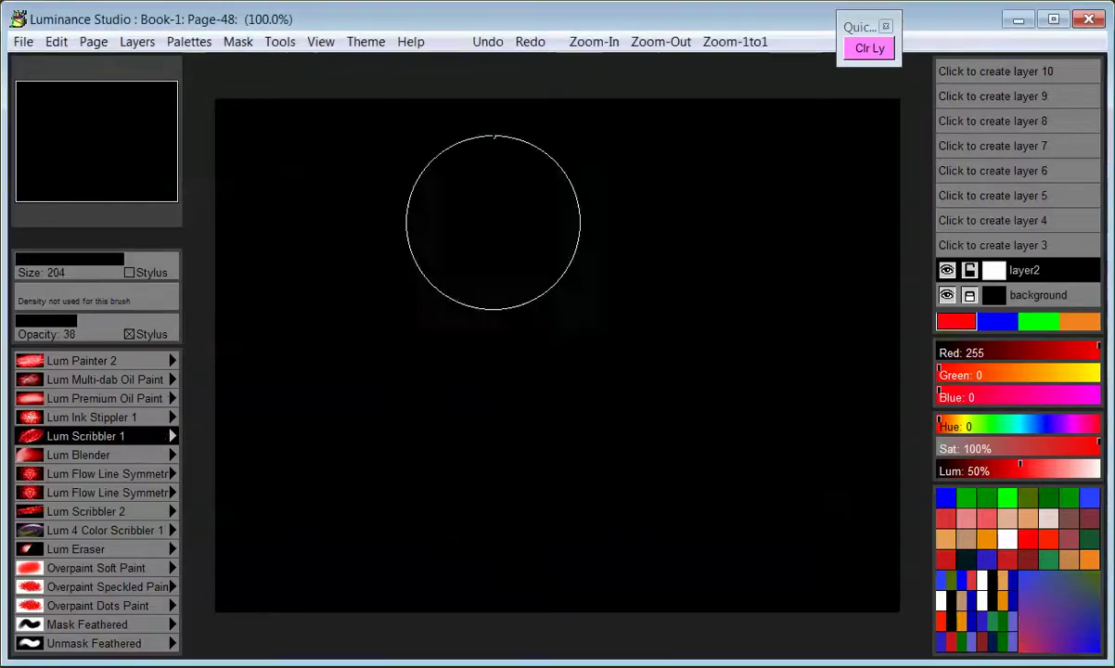
mouse_move(371, 380)
left_mouse_down()
mouse_move(354, 386)
mouse_move(608, 200)
mouse_move(380, 334)
mouse_move(631, 216)
mouse_move(429, 352)
mouse_move(467, 212)
mouse_move(398, 257)
mouse_move(642, 174)
mouse_move(618, 255)
mouse_move(343, 386)
mouse_move(373, 336)
mouse_move(290, 438)
left_mouse_up()
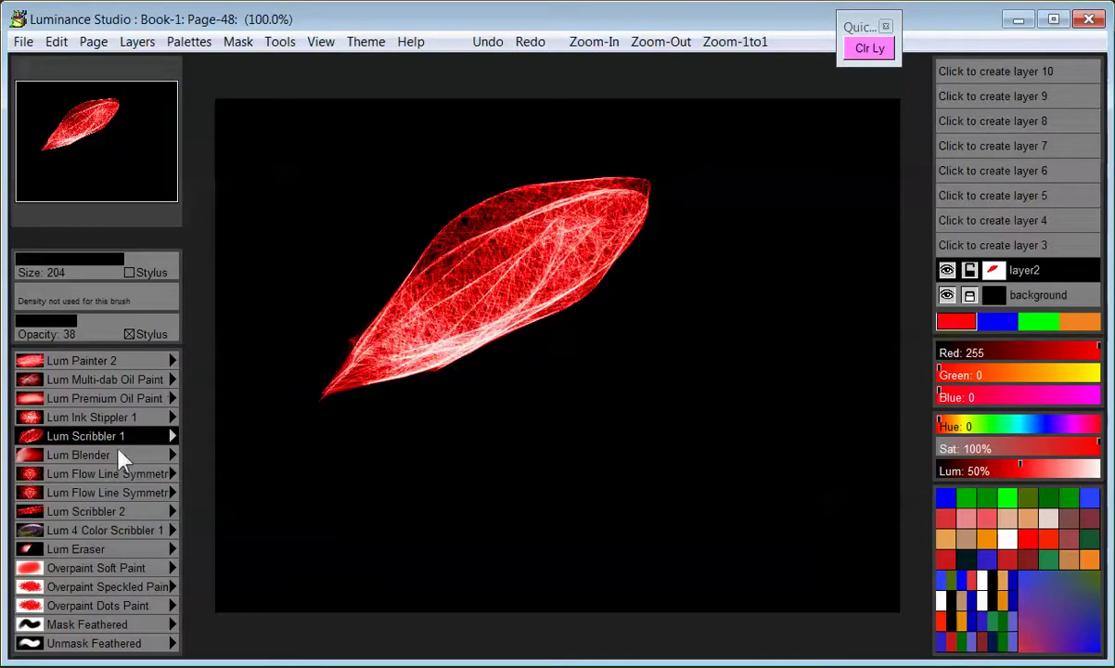
left_click(1037, 321)
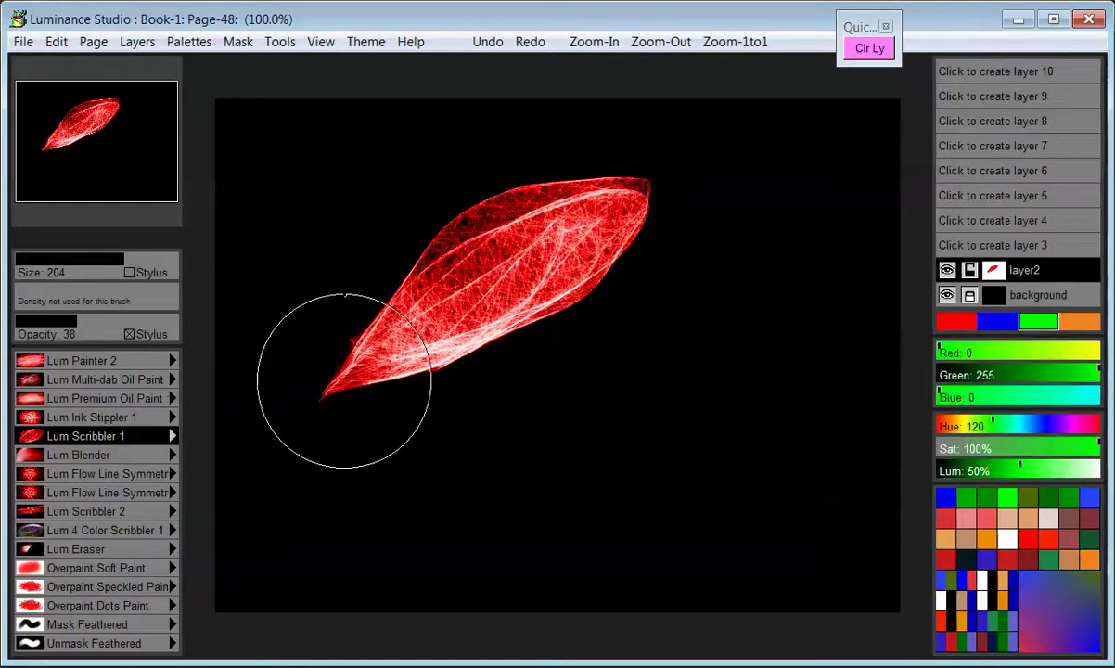
mouse_move(341, 376)
left_mouse_down()
mouse_move(349, 623)
mouse_move(342, 473)
mouse_move(324, 428)
mouse_move(326, 577)
mouse_move(423, 473)
mouse_move(399, 563)
mouse_move(436, 505)
mouse_move(368, 492)
mouse_move(311, 530)
mouse_move(262, 535)
mouse_move(258, 486)
mouse_move(207, 485)
left_mouse_up()
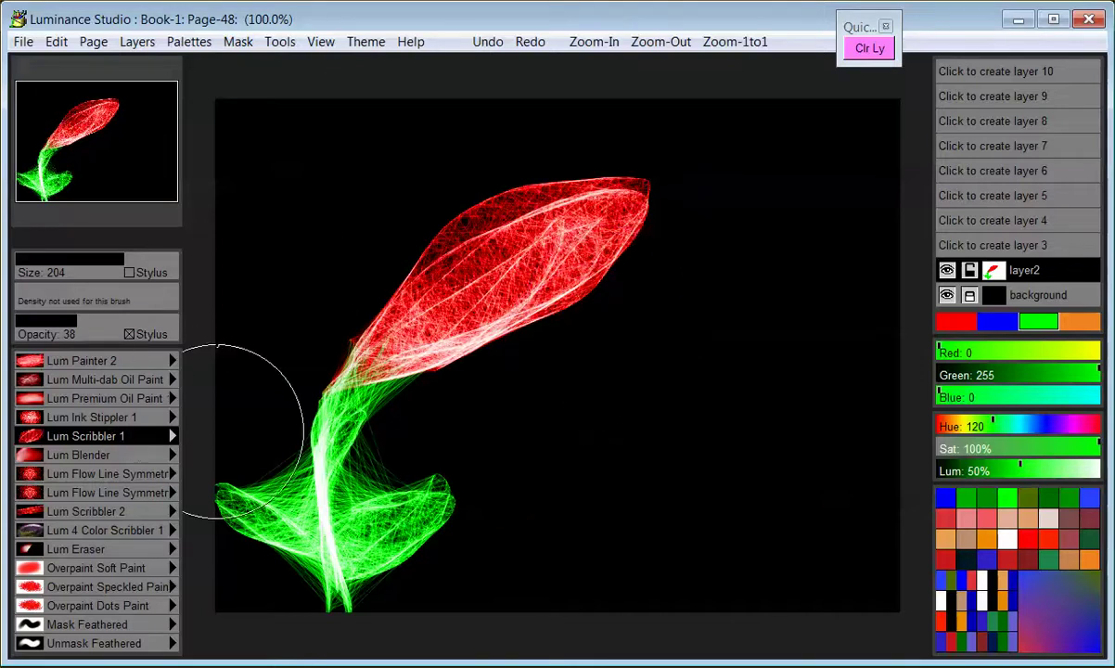
Browse the Masking and Overpaint brush categories without choosing a brush
left_click(172, 437)
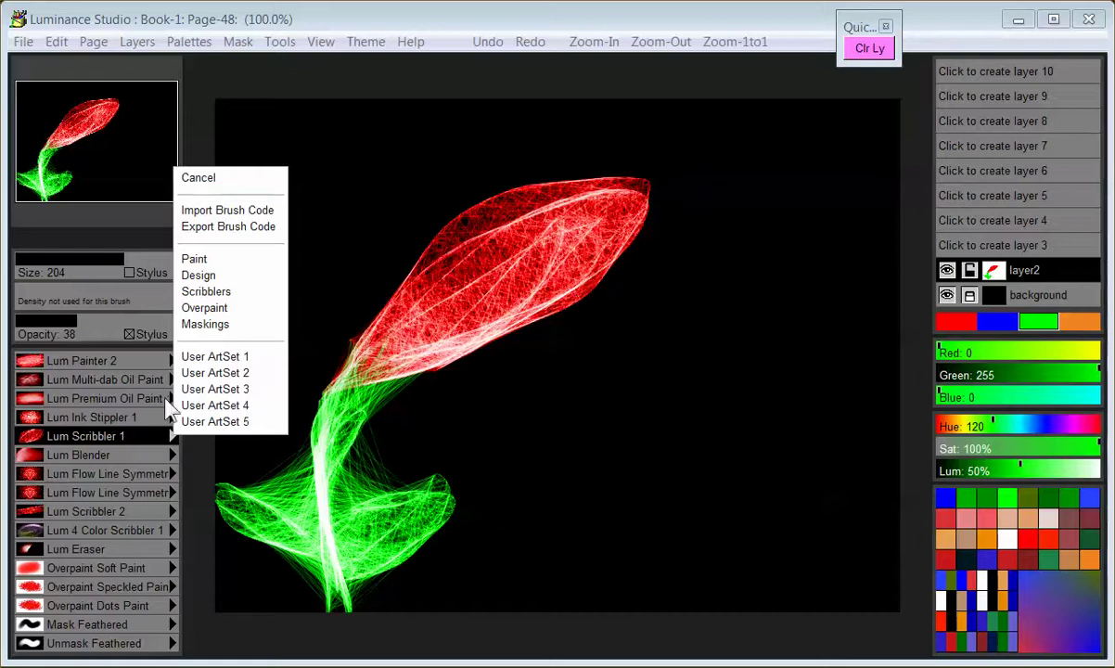
left_click(227, 330)
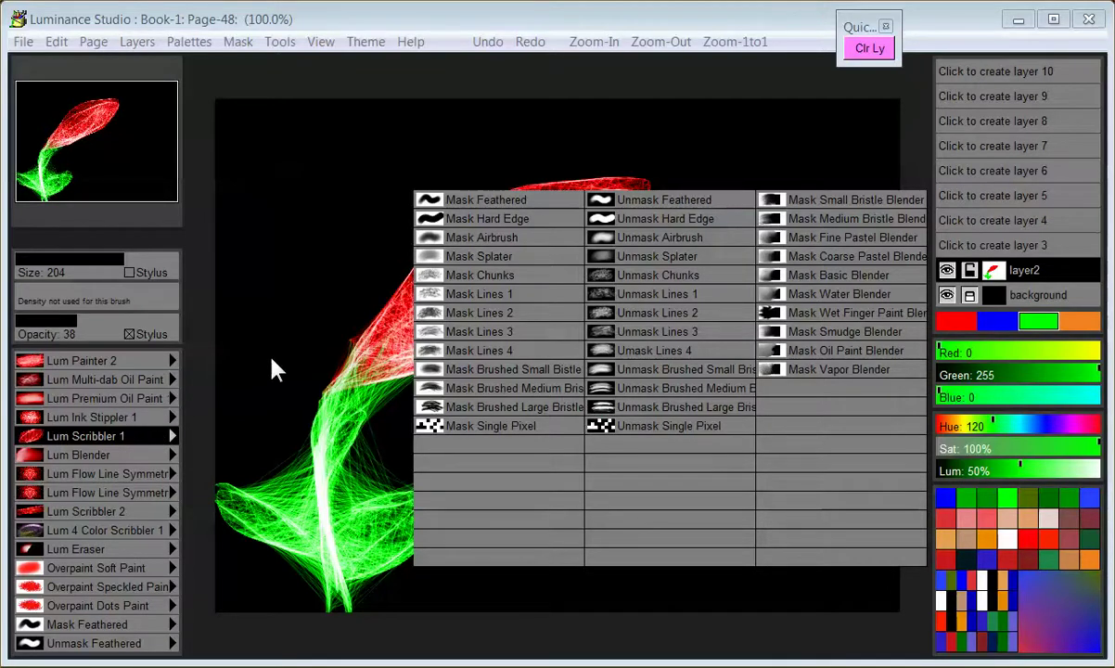
left_click(250, 380)
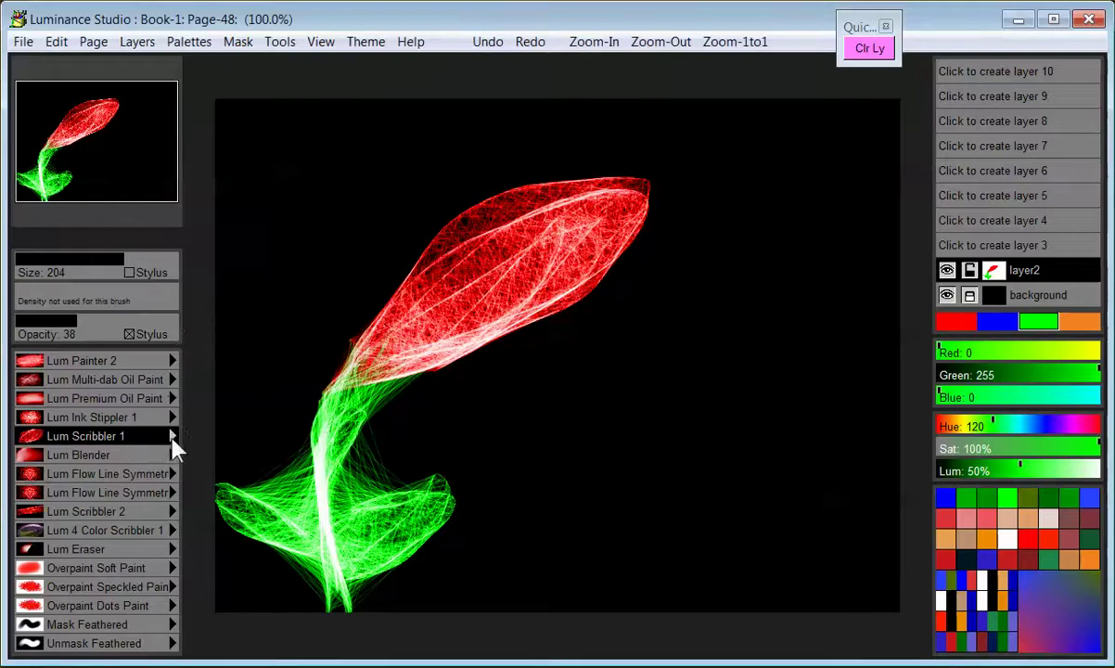
left_click(174, 452)
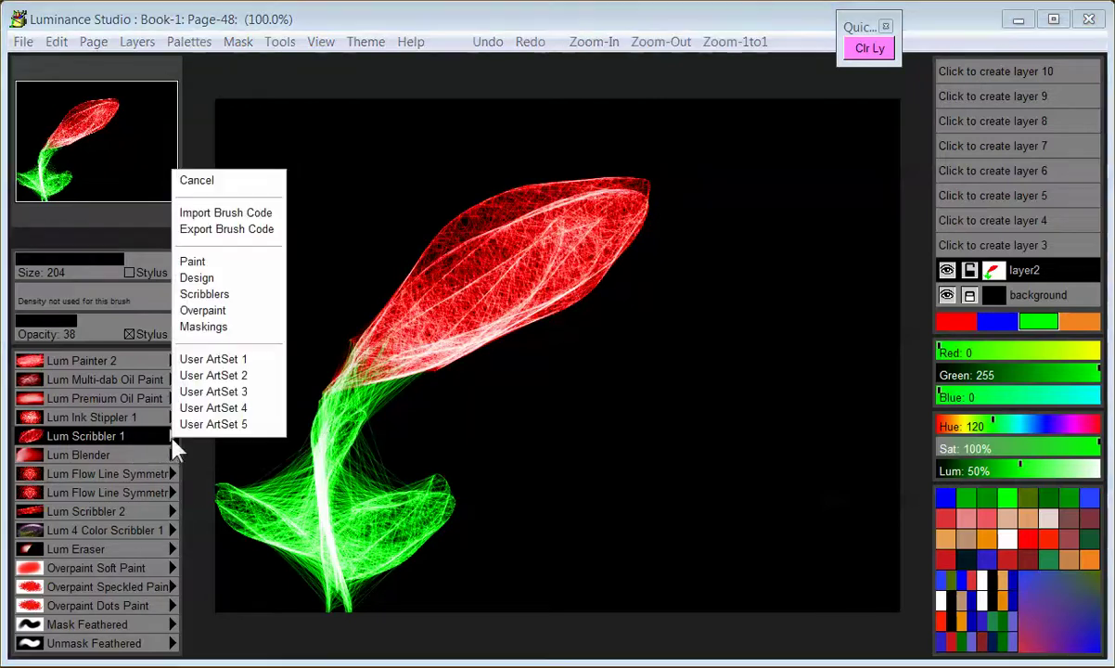
left_click(245, 320)
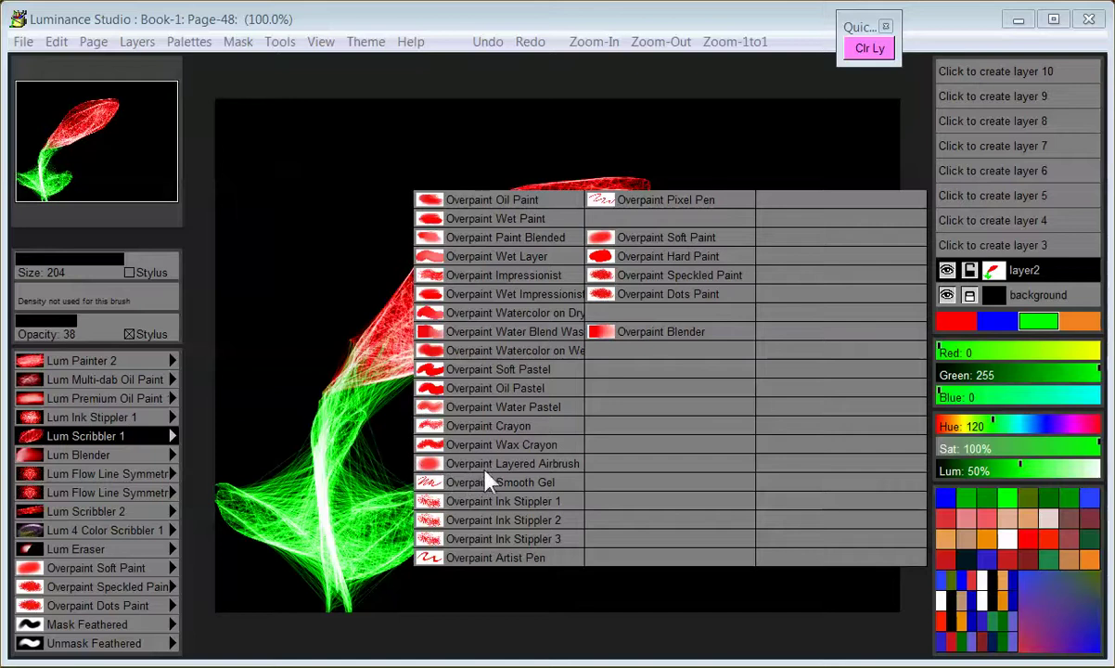
left_click(327, 246)
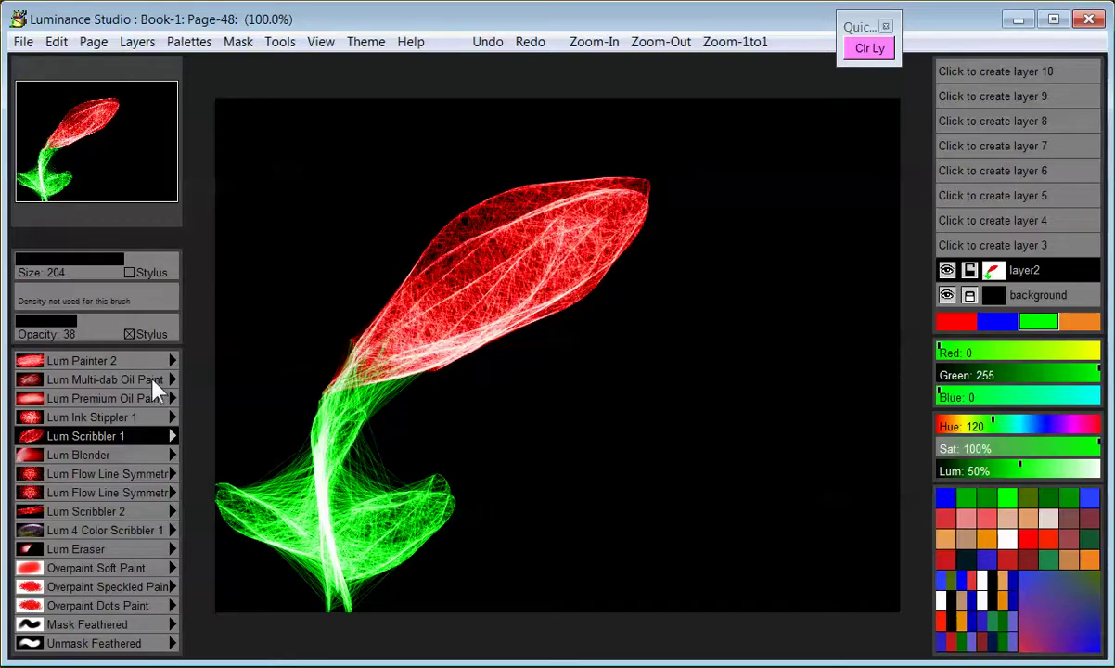
With Lum Painter 2, clear layer2, test a green stroke, then paint a thick red central oval
left_click(142, 360)
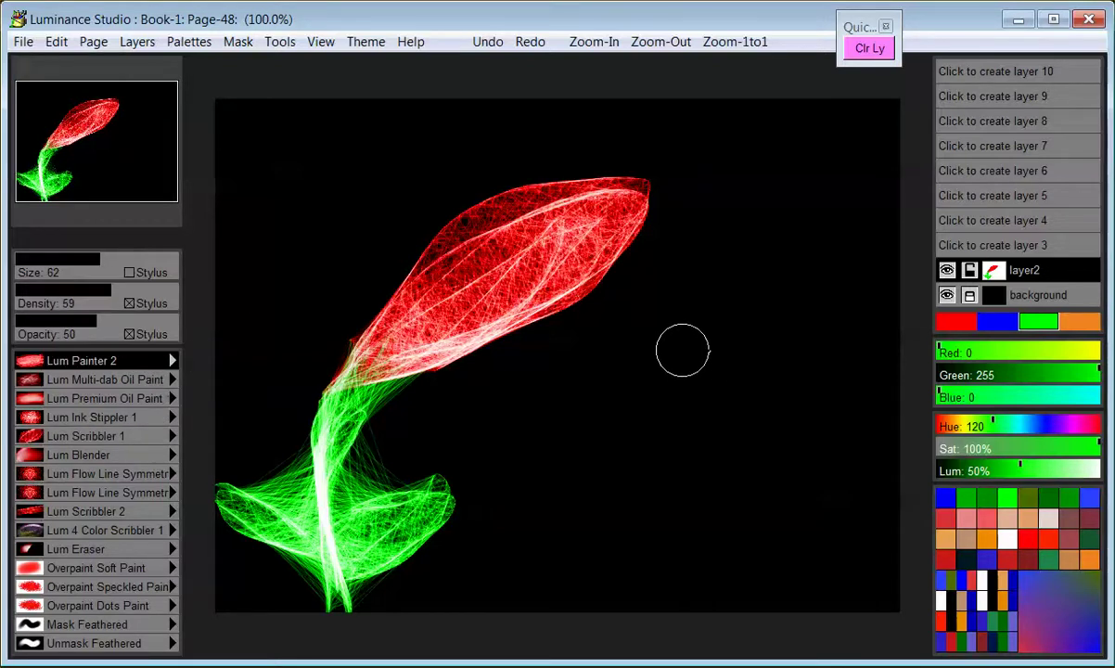
left_click(870, 50)
mouse_move(488, 304)
left_mouse_down()
mouse_move(427, 401)
mouse_move(455, 375)
left_mouse_up()
left_click(955, 321)
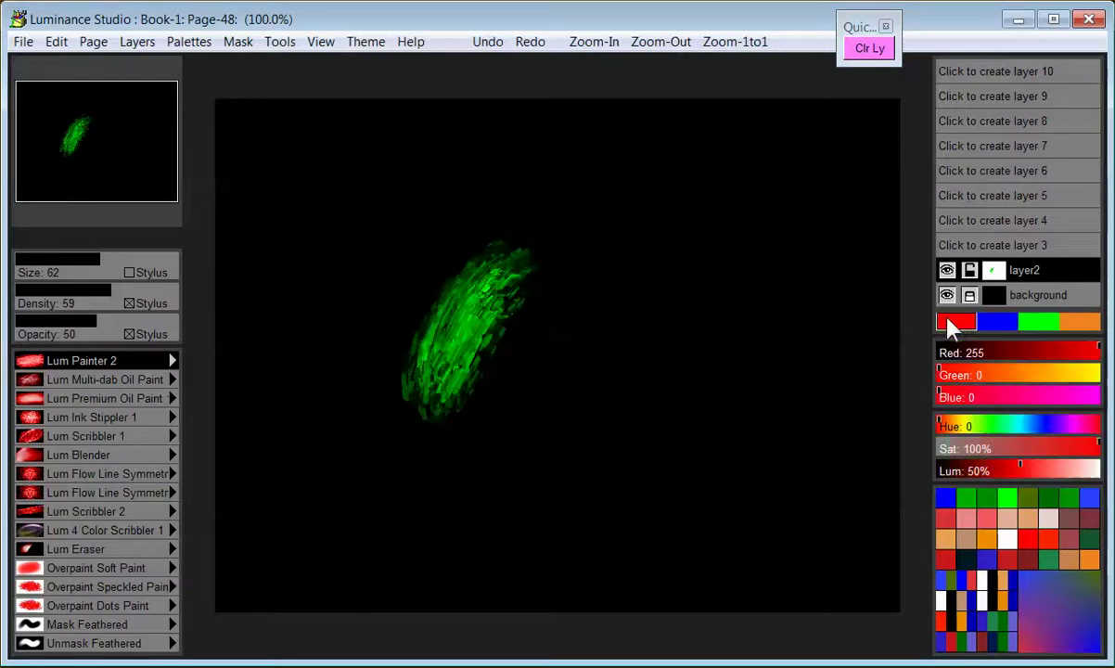
left_click(865, 53)
mouse_move(510, 273)
left_mouse_down()
mouse_move(530, 343)
mouse_move(520, 311)
mouse_move(570, 237)
mouse_move(460, 306)
mouse_move(547, 291)
mouse_move(526, 345)
mouse_move(487, 332)
mouse_move(524, 278)
mouse_move(555, 268)
mouse_move(554, 295)
mouse_move(451, 361)
mouse_move(535, 323)
mouse_move(556, 269)
mouse_move(567, 383)
mouse_move(528, 274)
mouse_move(510, 349)
mouse_move(517, 240)
left_mouse_up()
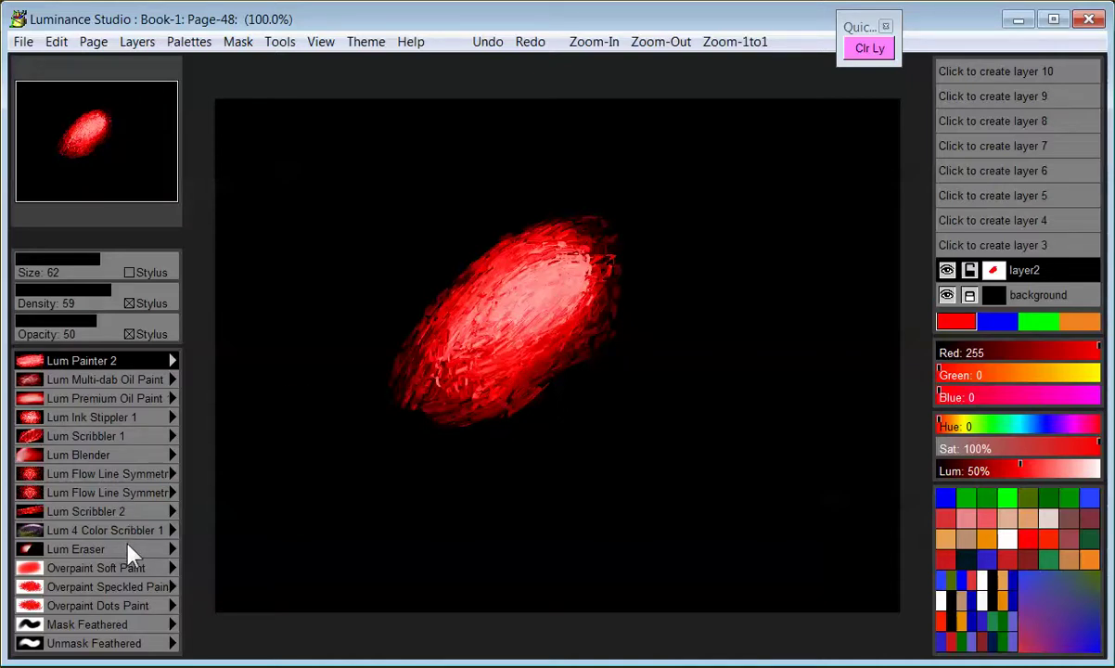
Load the Overpaint Dots Paint brush from the Overpaint category
left_click(144, 380)
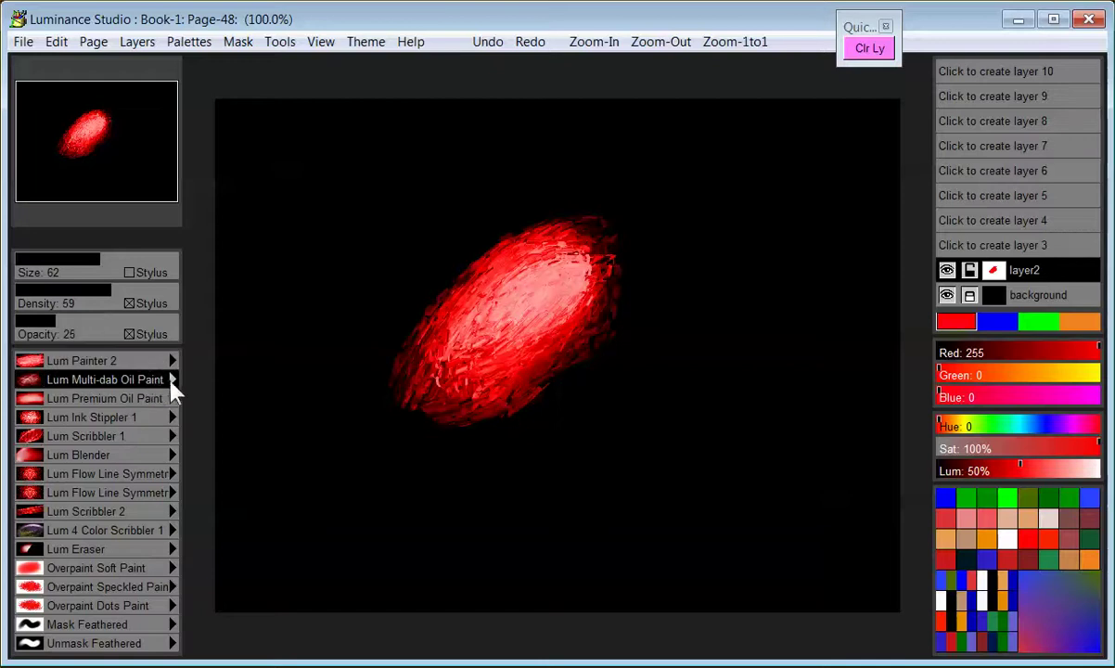
left_click(172, 379)
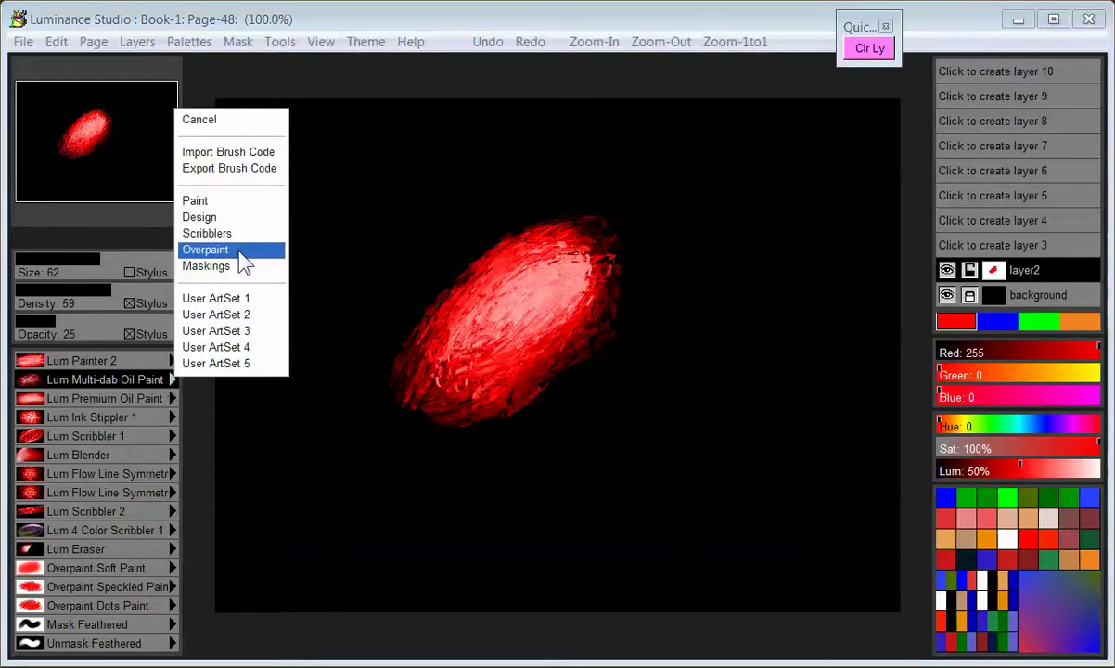
left_click(223, 250)
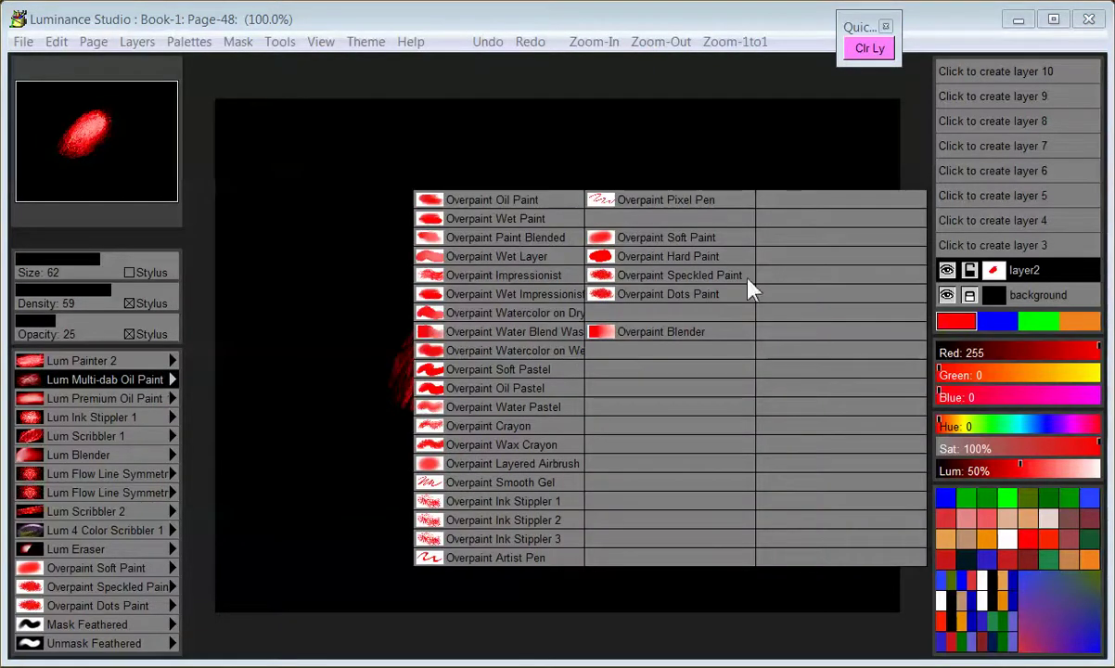
left_click(702, 295)
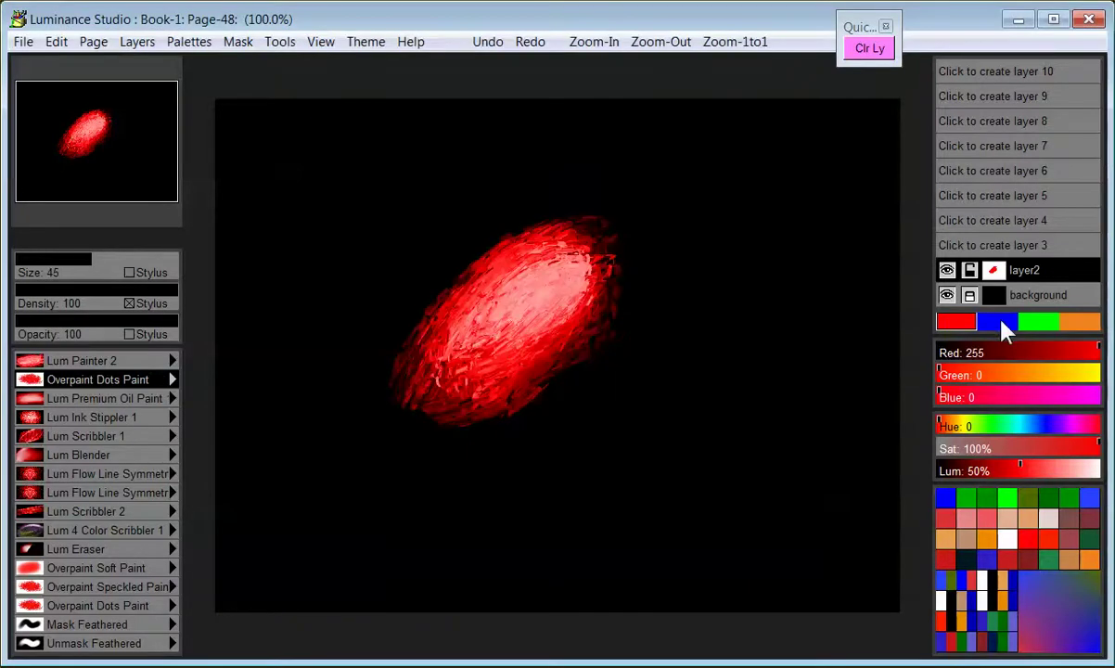
Dab blue dots across the oval's lower half and centre
left_click(998, 321)
left_click_drag(459, 371, 534, 390)
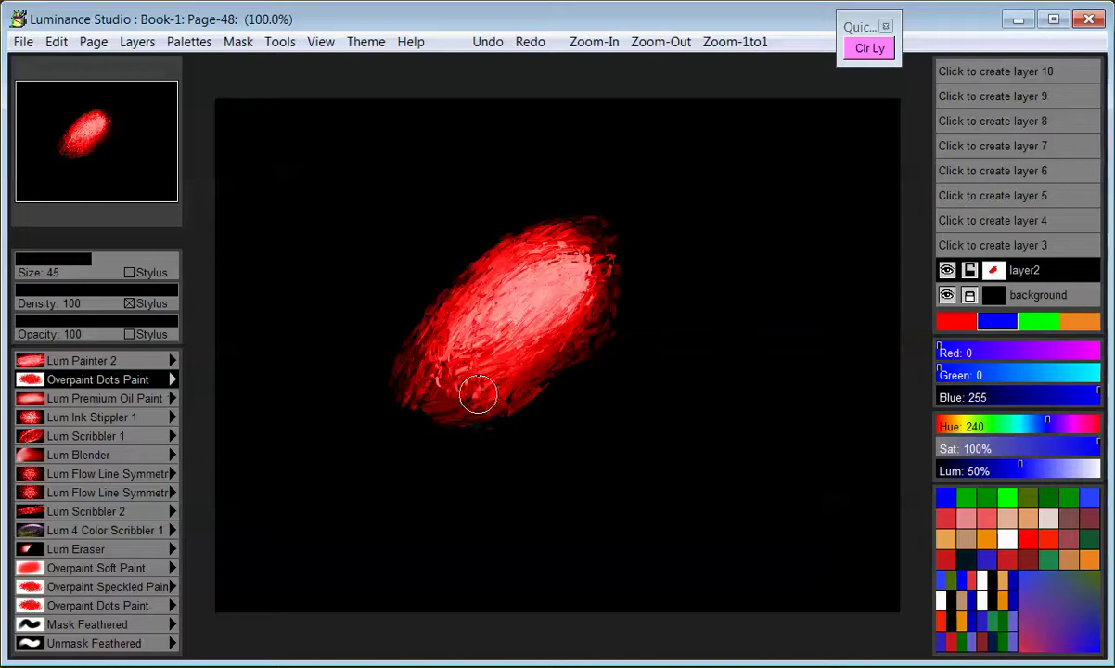
mouse_move(577, 347)
left_mouse_down()
mouse_move(615, 299)
mouse_move(547, 365)
mouse_move(436, 355)
mouse_move(552, 229)
mouse_move(519, 234)
mouse_move(615, 256)
mouse_move(417, 310)
mouse_move(390, 371)
mouse_move(568, 325)
mouse_move(580, 365)
mouse_move(436, 278)
mouse_move(537, 222)
mouse_move(478, 241)
mouse_move(580, 318)
mouse_move(459, 274)
mouse_move(438, 303)
left_mouse_up()
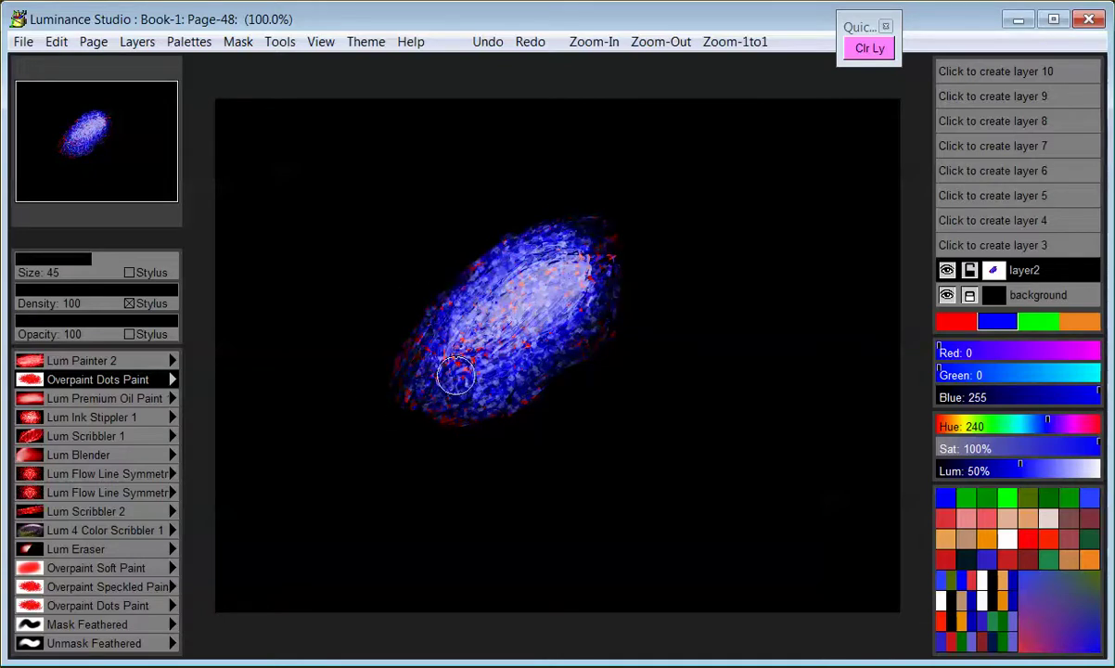
mouse_move(401, 437)
left_mouse_down()
mouse_move(597, 306)
mouse_move(466, 305)
mouse_move(500, 247)
left_mouse_up()
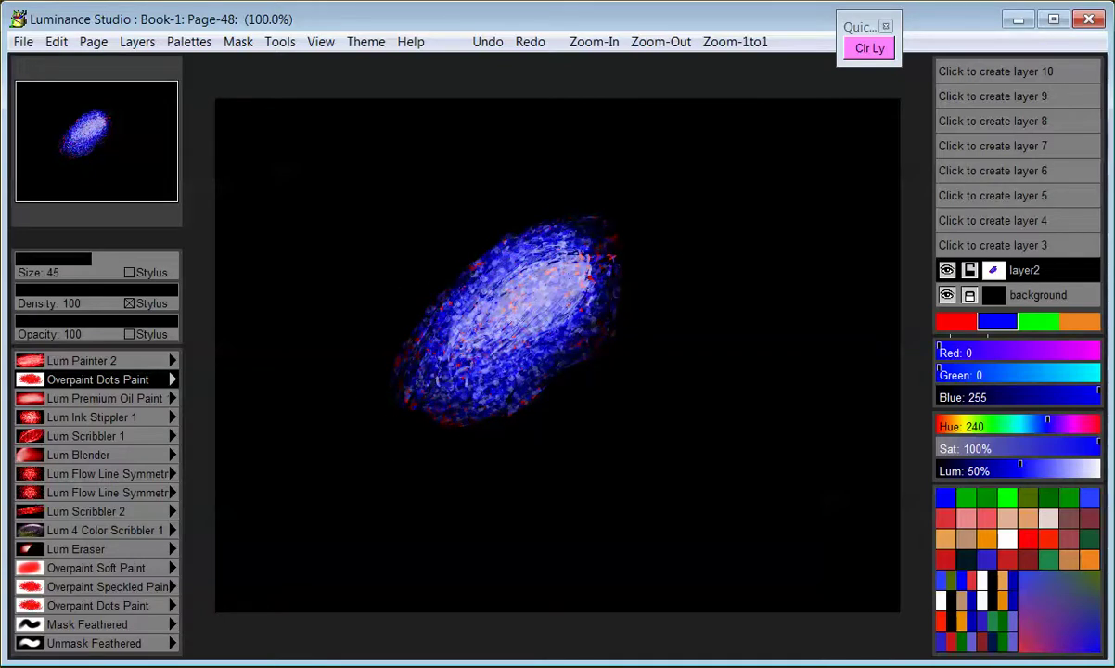
Add green, red and orange dots over the oval
left_click(1033, 325)
mouse_move(483, 352)
left_mouse_down()
mouse_move(593, 309)
mouse_move(445, 376)
left_mouse_up()
left_click(956, 321)
mouse_move(519, 260)
left_mouse_down()
mouse_move(435, 343)
mouse_move(534, 278)
mouse_move(525, 359)
mouse_move(538, 313)
mouse_move(489, 264)
mouse_move(492, 243)
left_mouse_up()
left_click(1061, 324)
mouse_move(477, 308)
left_mouse_down()
mouse_move(417, 297)
mouse_move(406, 393)
left_mouse_up()
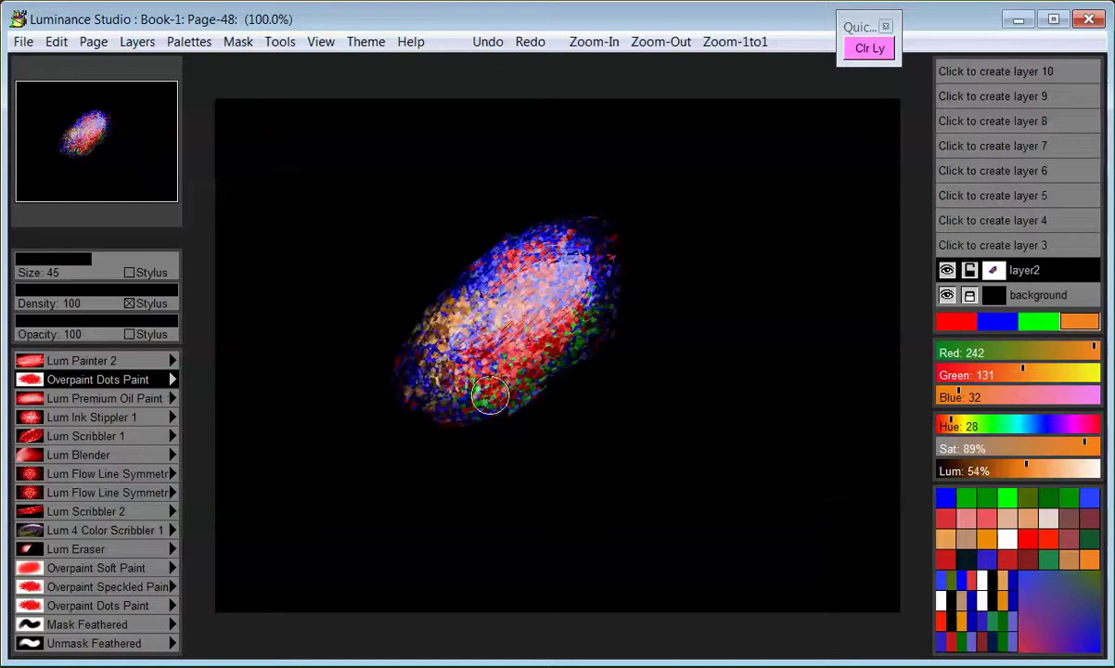
left_click_drag(519, 257, 556, 249)
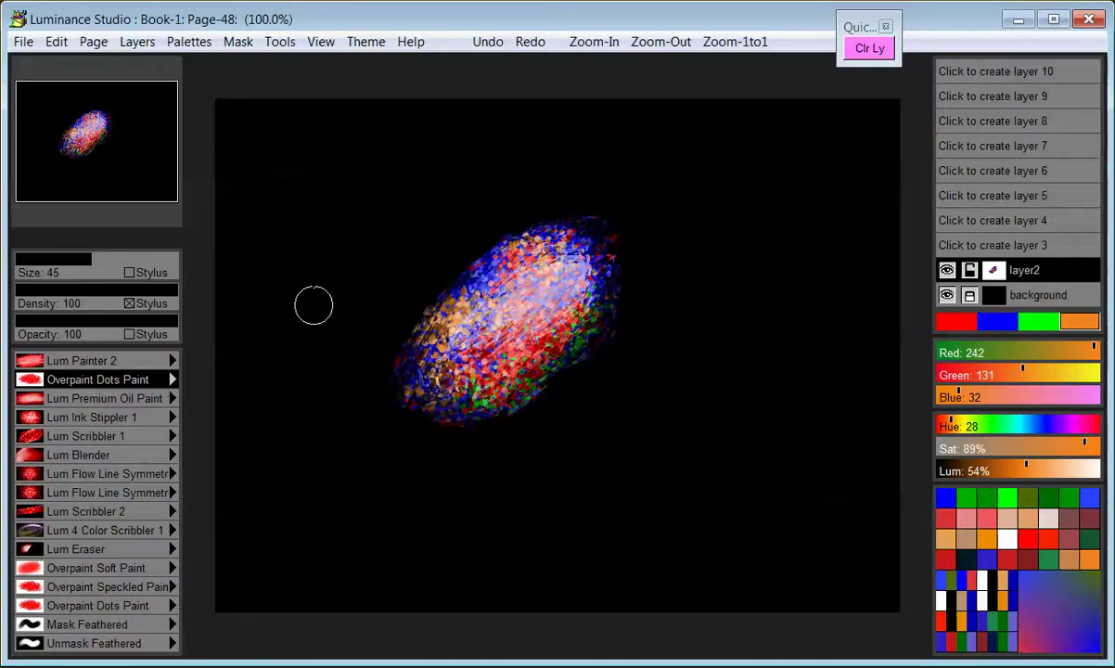
Repaint the oval solid red with the Overpaint Hard Paint brush
left_click(176, 384)
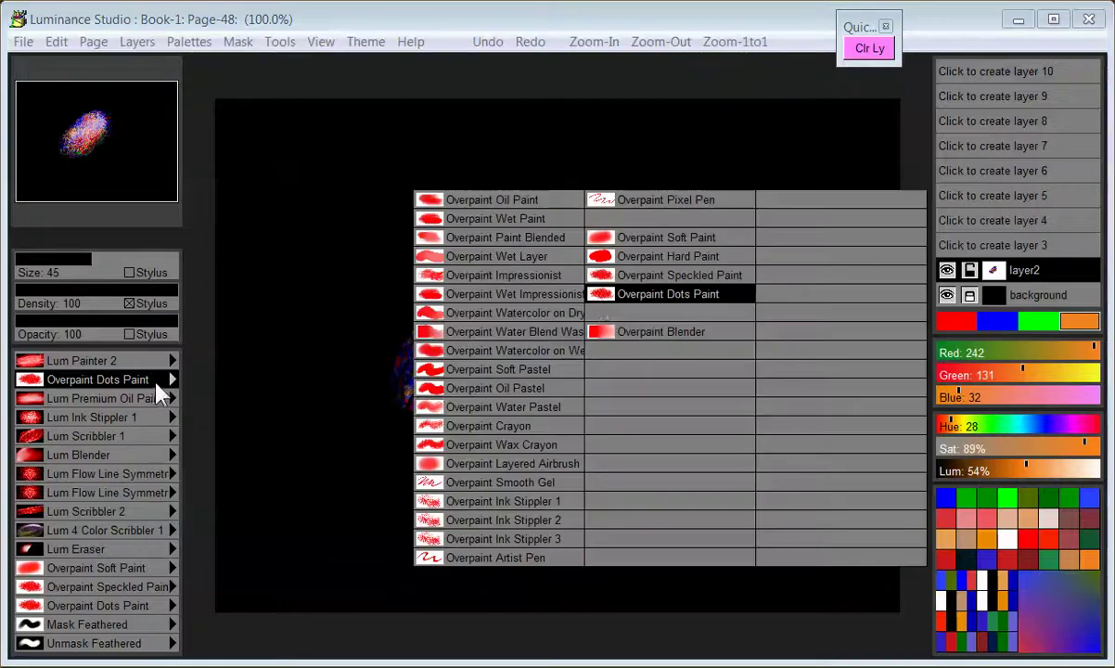
left_click(715, 256)
left_click(956, 321)
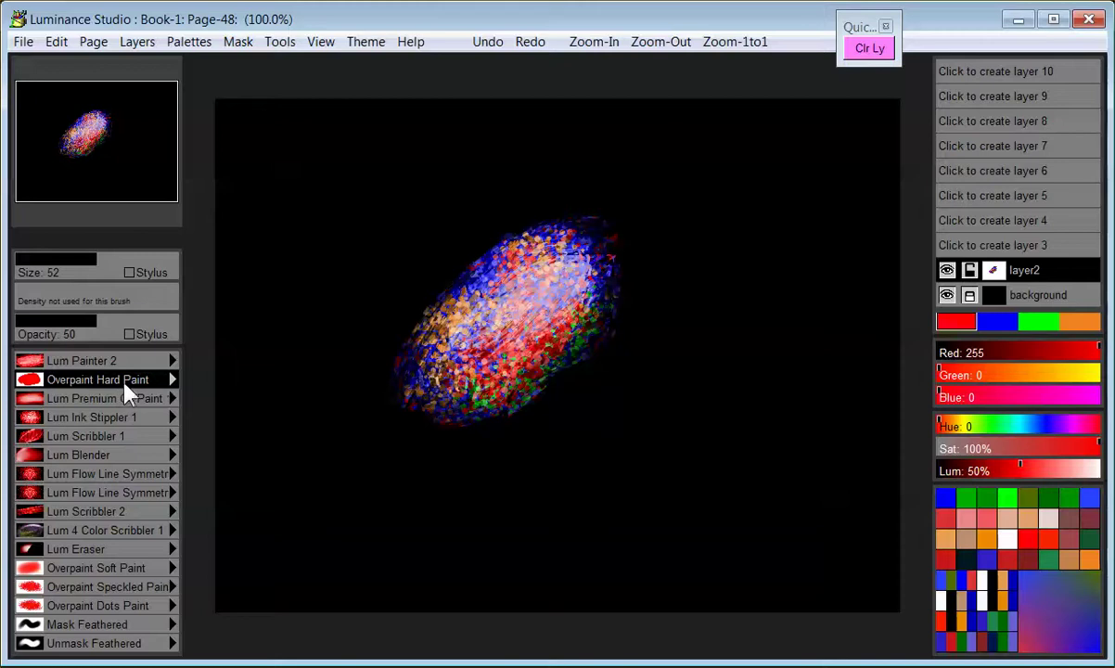
mouse_move(513, 411)
left_mouse_down()
mouse_move(468, 387)
mouse_move(673, 287)
left_mouse_up()
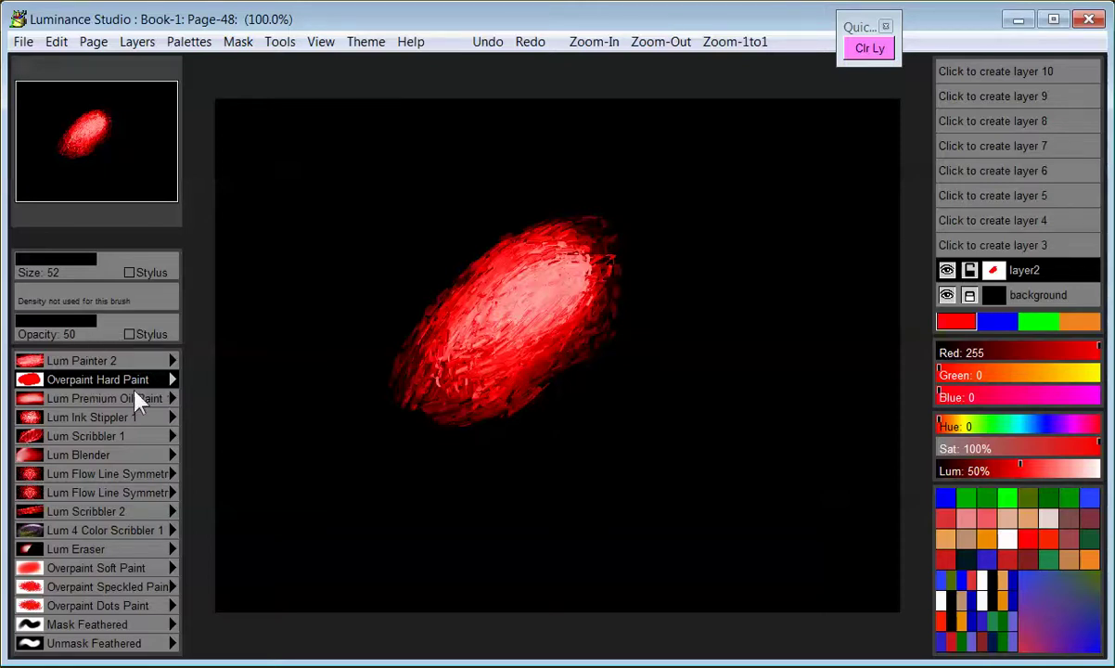
Switch back to Lum Painter 2 and clear the red oval from layer2
left_click(115, 362)
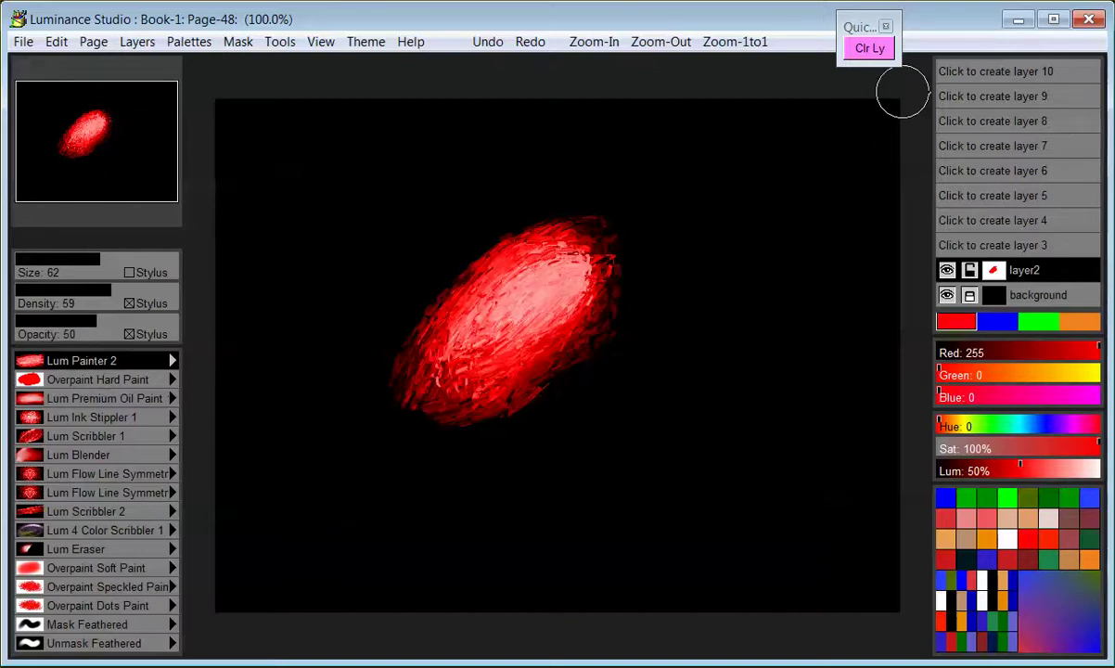
left_click(877, 51)
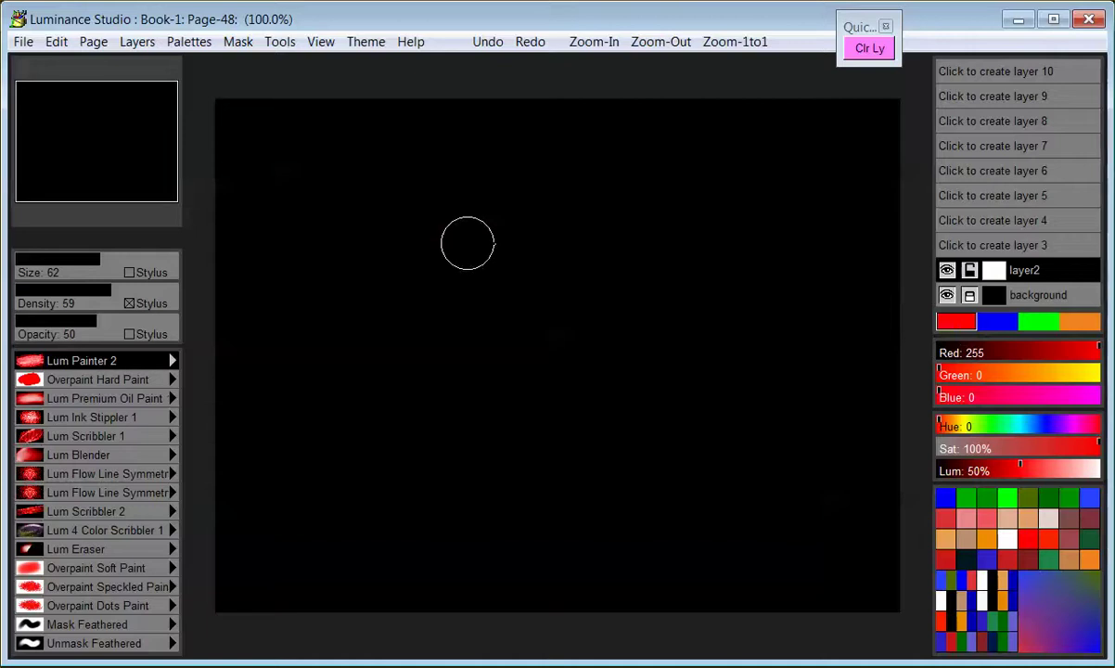
mouse_move(366, 336)
left_mouse_down()
mouse_move(499, 234)
mouse_move(390, 324)
mouse_move(427, 331)
mouse_move(388, 328)
left_mouse_up()
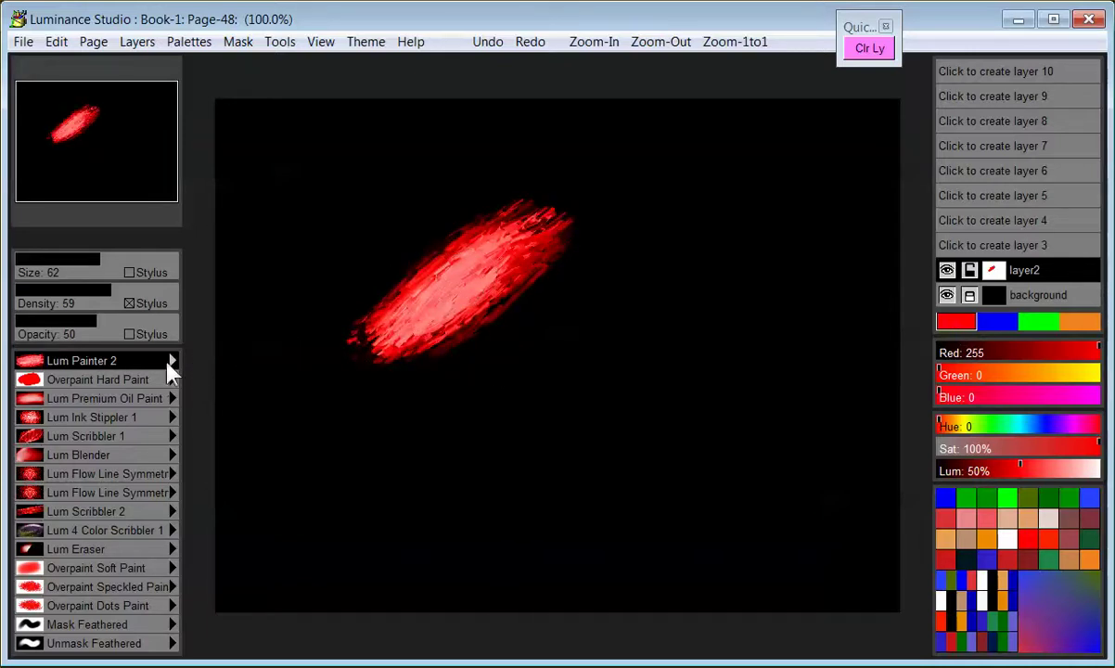
left_click_drag(144, 324, 185, 326)
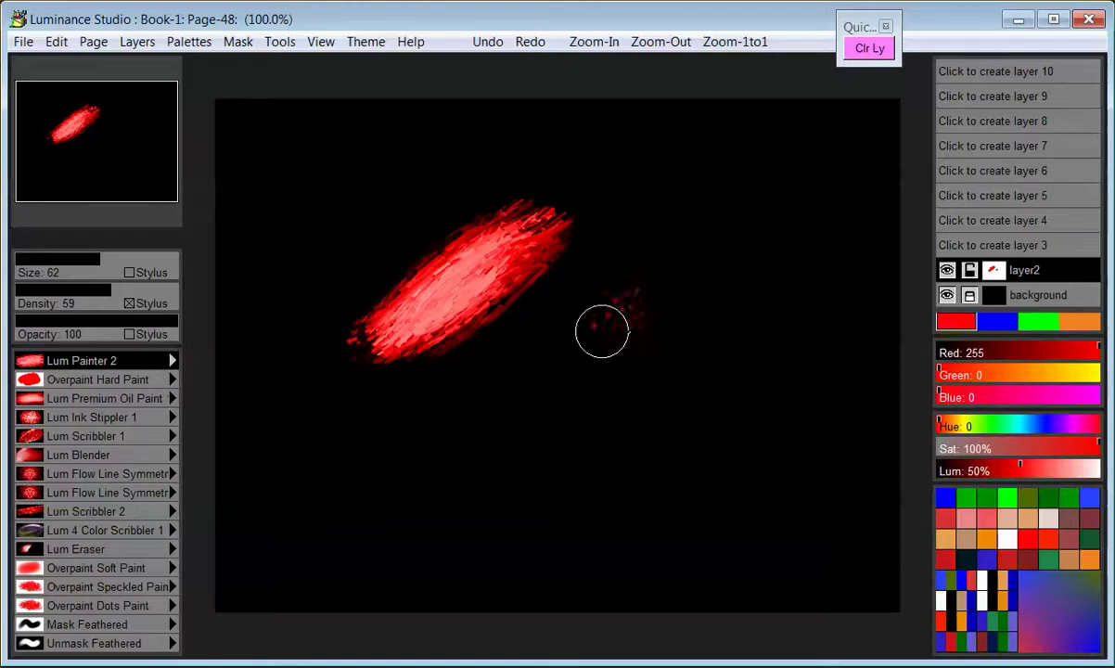
mouse_move(605, 330)
left_mouse_down()
mouse_move(546, 354)
mouse_move(640, 278)
mouse_move(664, 316)
mouse_move(505, 393)
mouse_move(513, 429)
mouse_move(557, 306)
mouse_move(562, 324)
mouse_move(548, 320)
mouse_move(590, 298)
left_mouse_up()
left_click(41, 322)
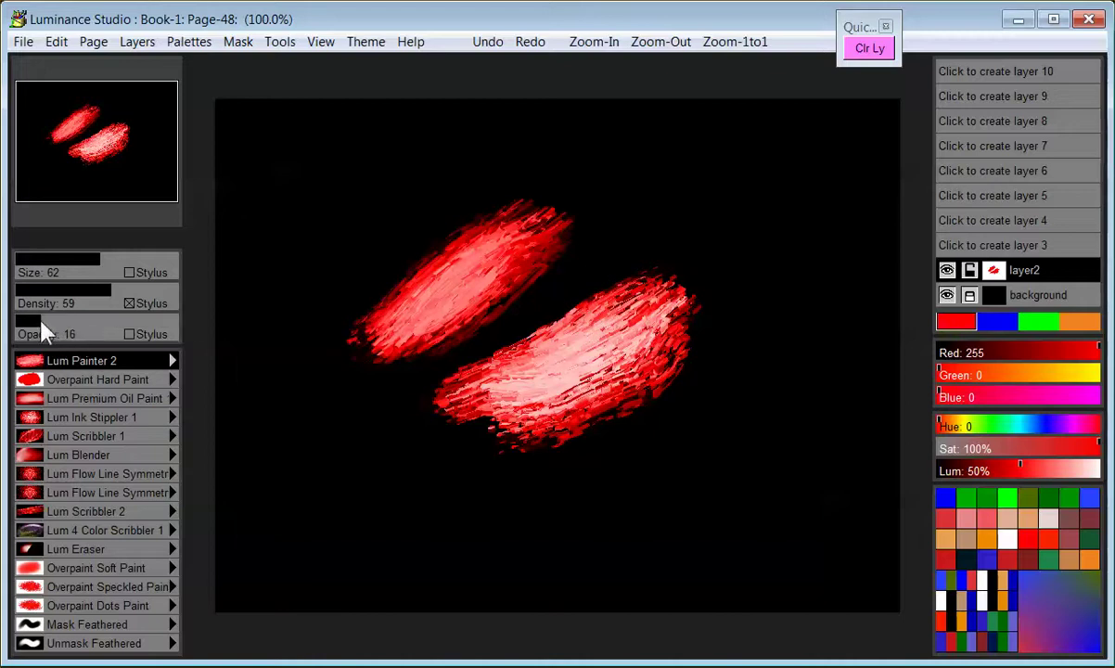
mouse_move(655, 435)
left_mouse_down()
mouse_move(602, 498)
mouse_move(577, 507)
mouse_move(743, 408)
mouse_move(617, 504)
mouse_move(716, 471)
mouse_move(750, 415)
mouse_move(634, 460)
mouse_move(710, 451)
mouse_move(711, 417)
mouse_move(669, 449)
mouse_move(694, 464)
mouse_move(743, 422)
mouse_move(635, 477)
mouse_move(654, 473)
mouse_move(580, 494)
mouse_move(729, 433)
mouse_move(552, 503)
left_mouse_up()
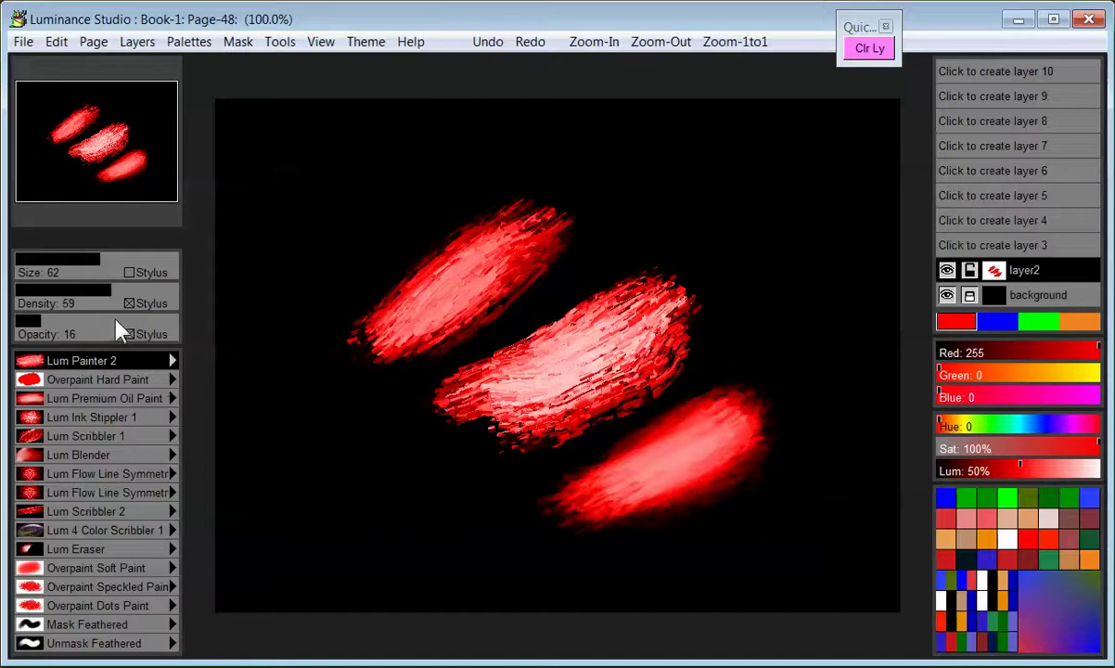
left_click(102, 320)
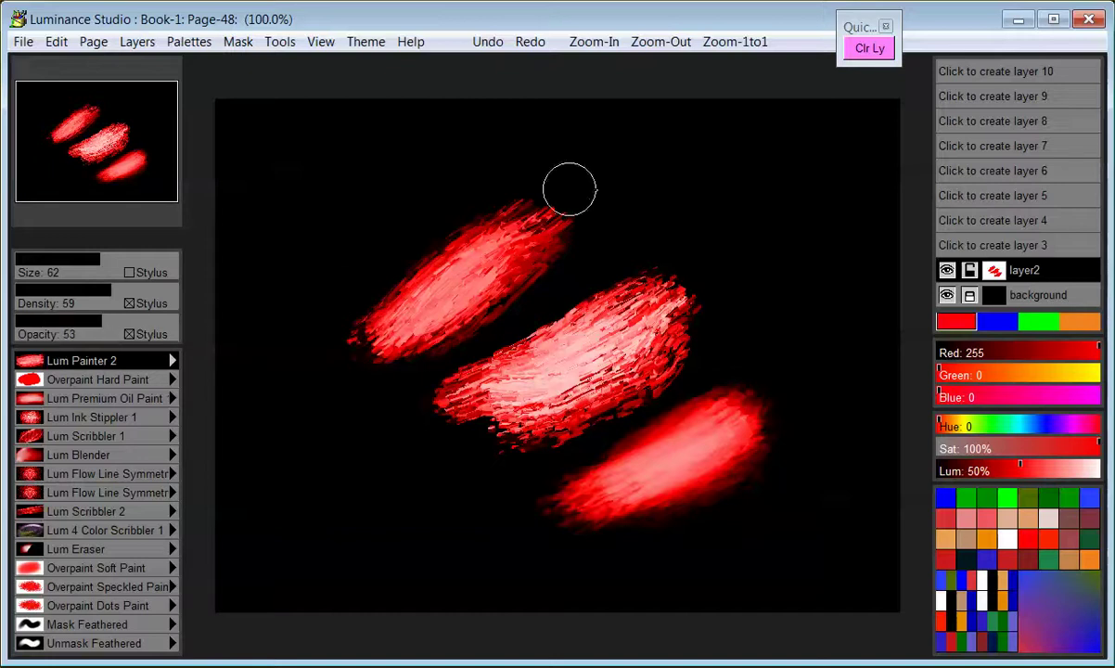
left_click(870, 50)
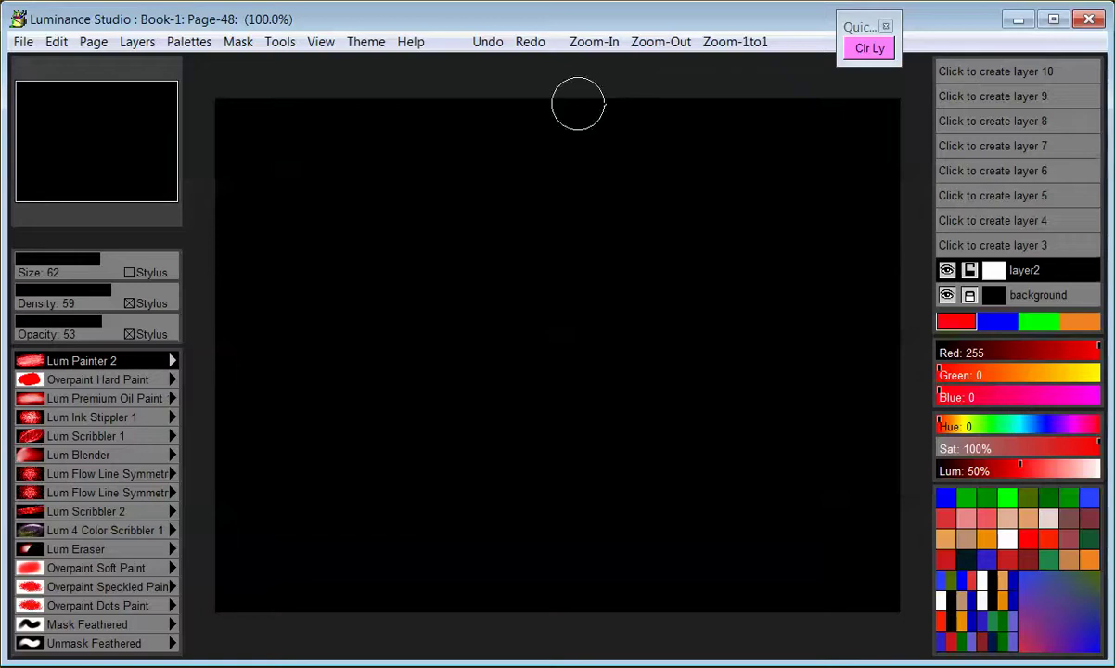
Apply the Canvas 3 Rough paper texture from the Page settings
left_click(56, 42)
mouse_move(92, 42)
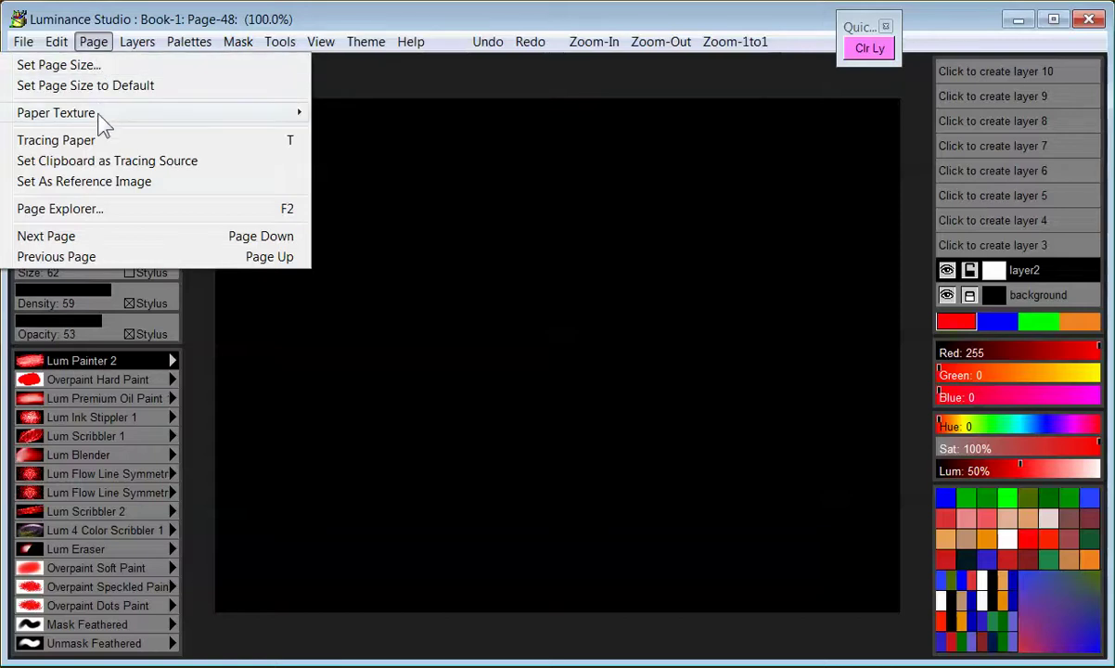
mouse_move(56, 112)
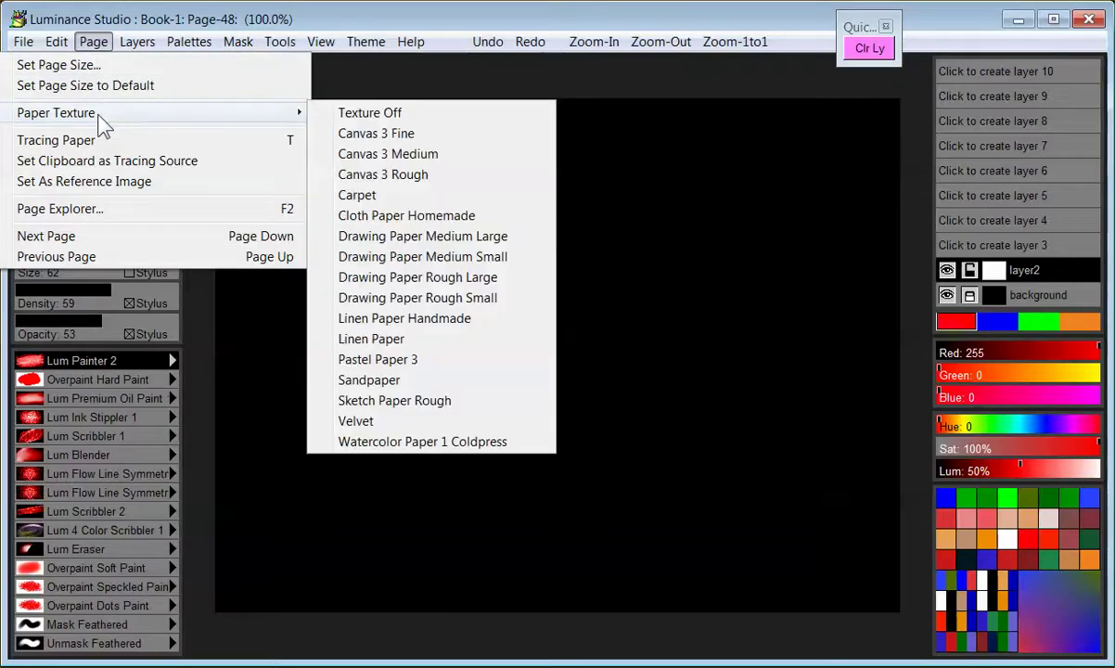
left_click(390, 176)
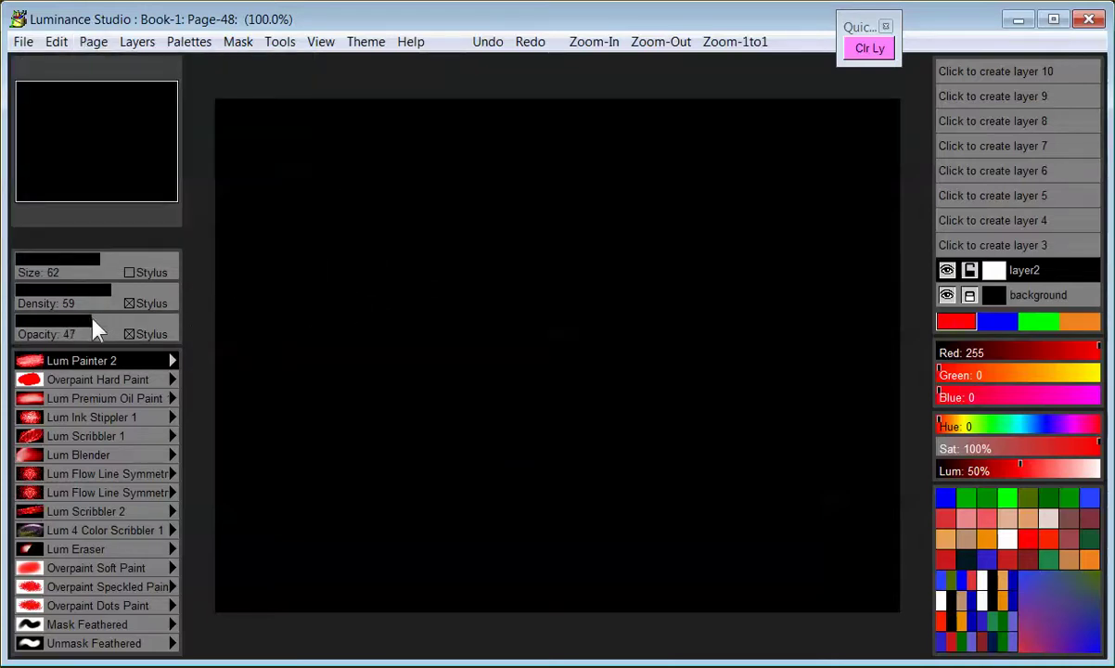
Paint a red stroke, then a Lum Premium Oil Paint smear below it, raising opacity to about 54
mouse_move(393, 294)
left_mouse_down()
mouse_move(575, 213)
mouse_move(414, 301)
left_mouse_up()
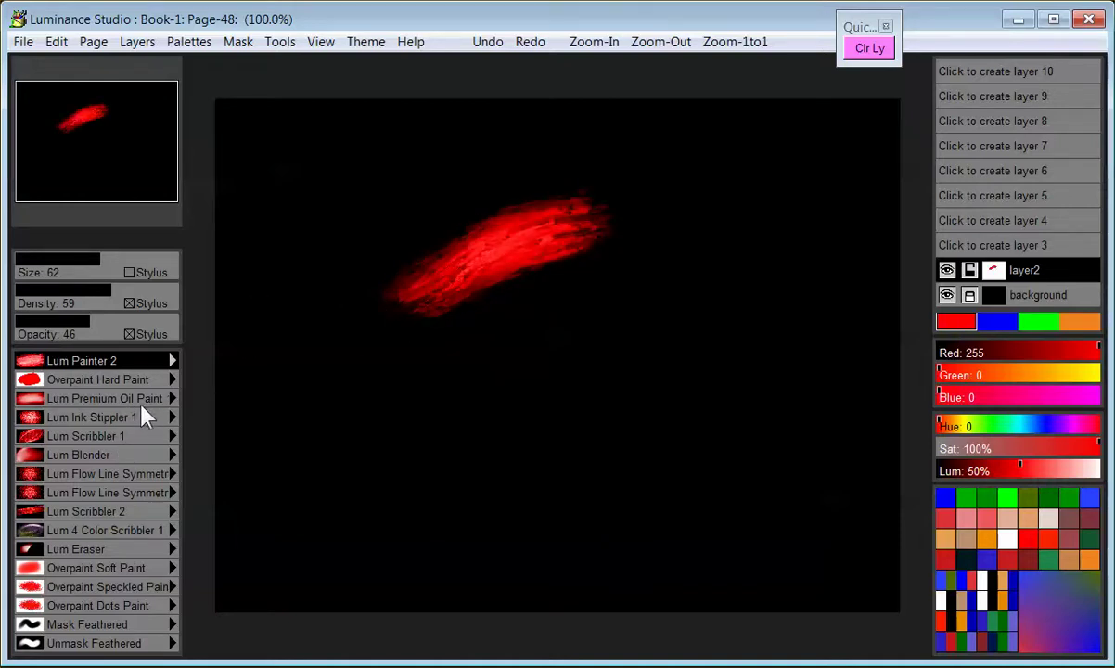
left_click(163, 400)
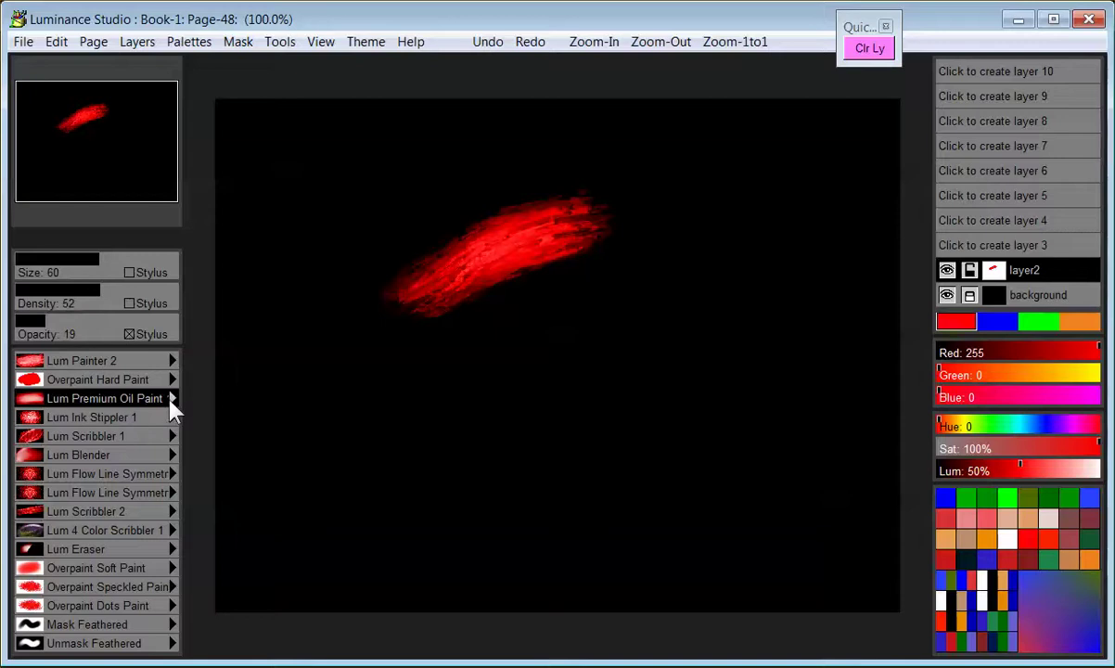
mouse_move(428, 353)
left_mouse_down()
mouse_move(635, 302)
mouse_move(514, 334)
mouse_move(597, 303)
mouse_move(518, 371)
mouse_move(647, 318)
mouse_move(579, 294)
mouse_move(656, 275)
mouse_move(600, 339)
mouse_move(587, 299)
mouse_move(428, 383)
mouse_move(584, 328)
mouse_move(585, 339)
mouse_move(438, 351)
left_mouse_up()
left_click(104, 321)
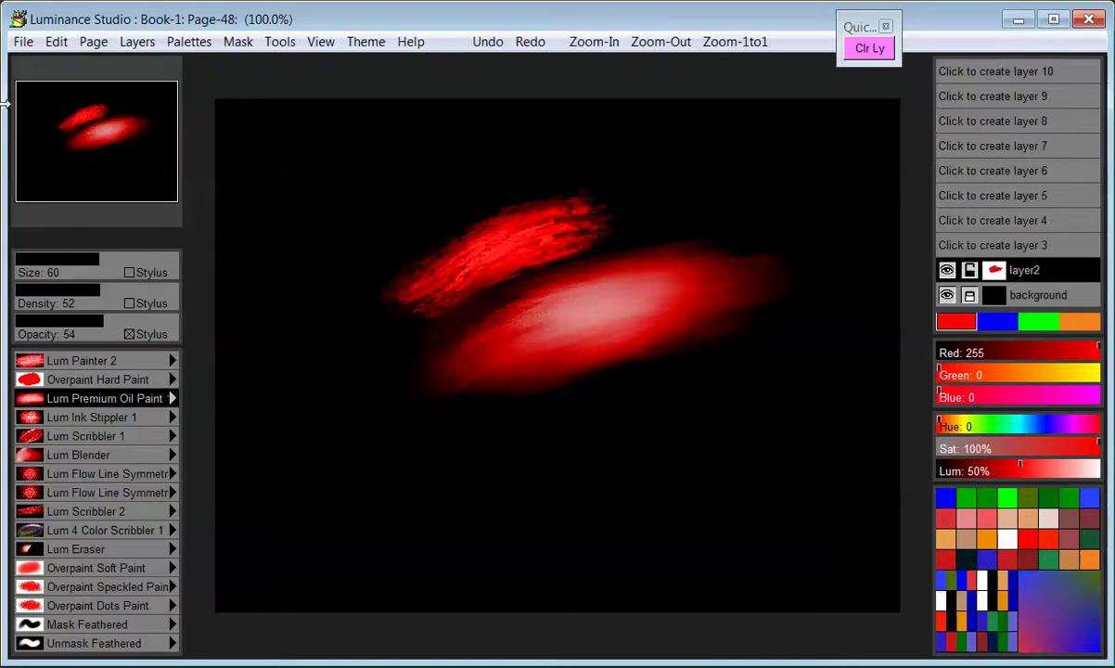
Return to the previous page, Page-47, with its grid of red blobs
key("Page_Up")
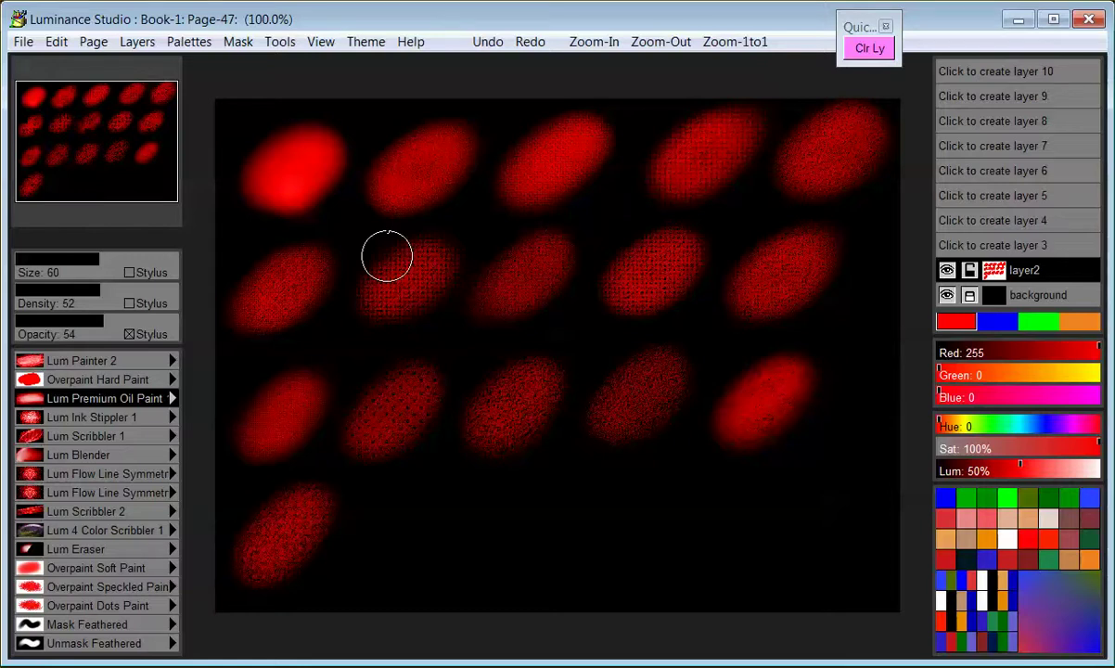
On the face page, darken the shading between the brows and at the inner left-eye corner
key("Page_Down")
key("Page_Up")
key("Page_Up")
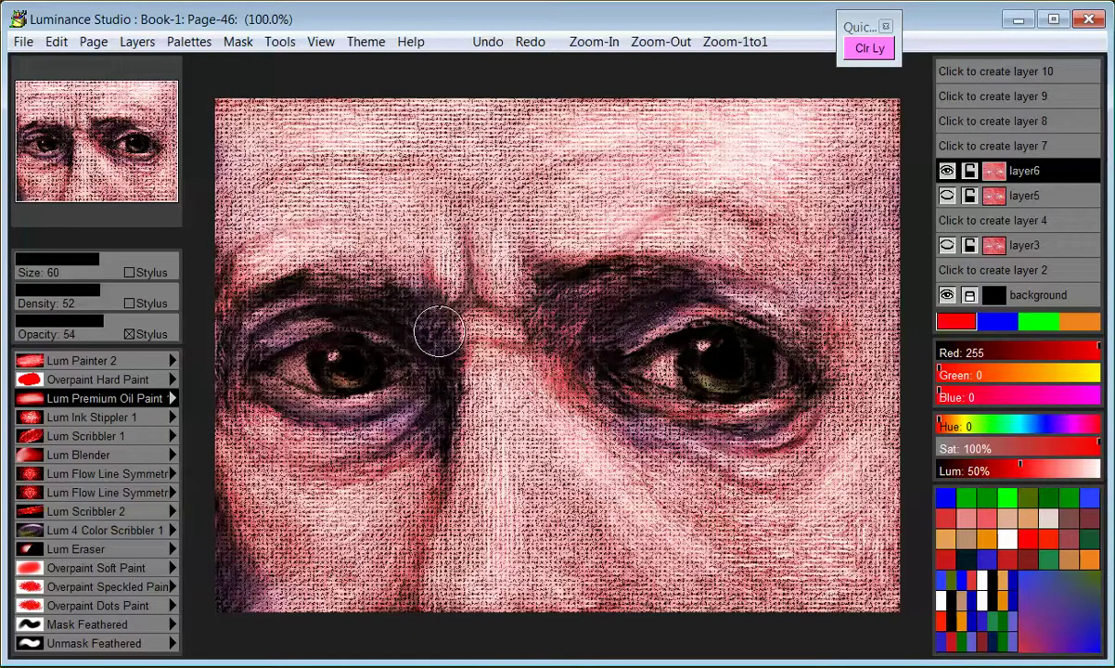
mouse_move(439, 335)
left_mouse_down()
mouse_move(443, 252)
mouse_move(423, 274)
left_mouse_up()
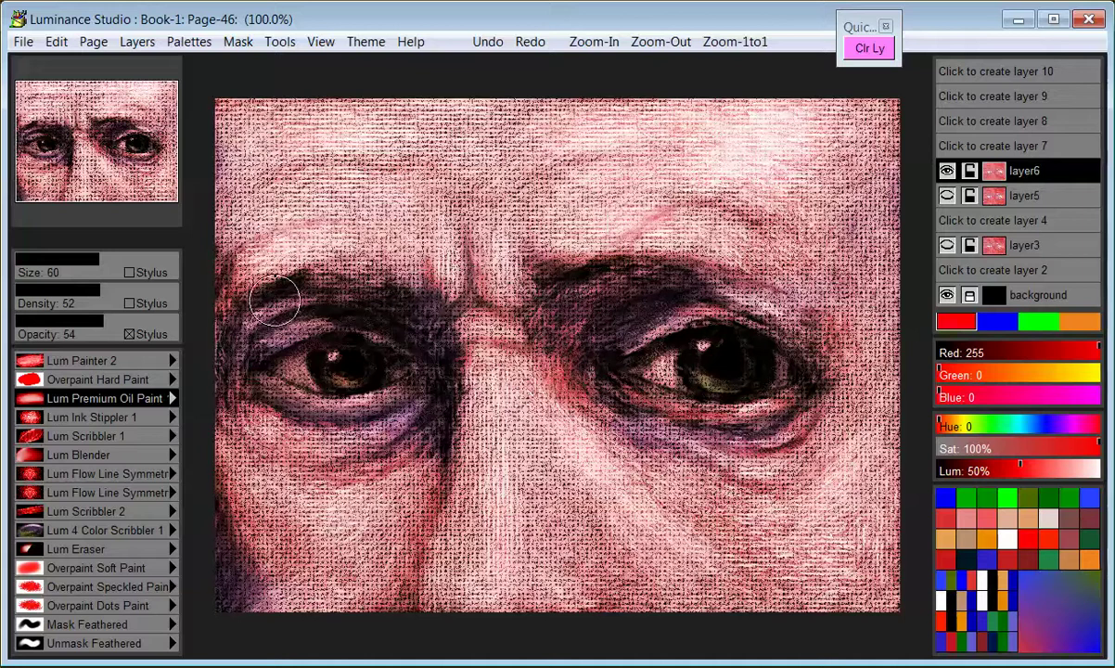
left_click_drag(418, 318, 432, 335)
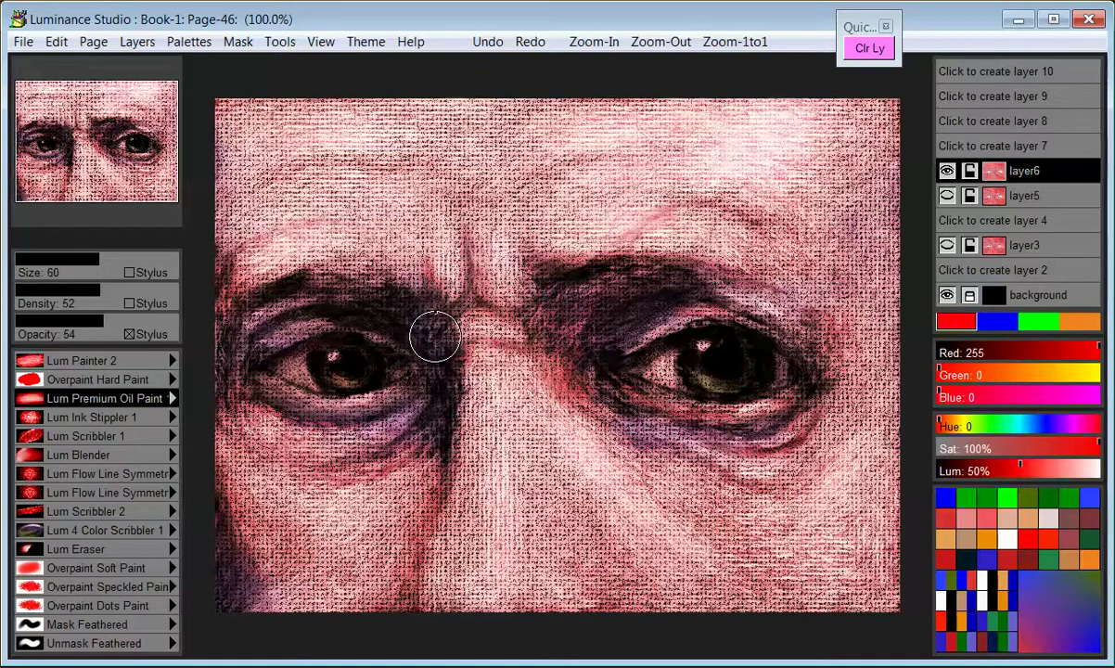
left_click_drag(432, 336, 412, 335)
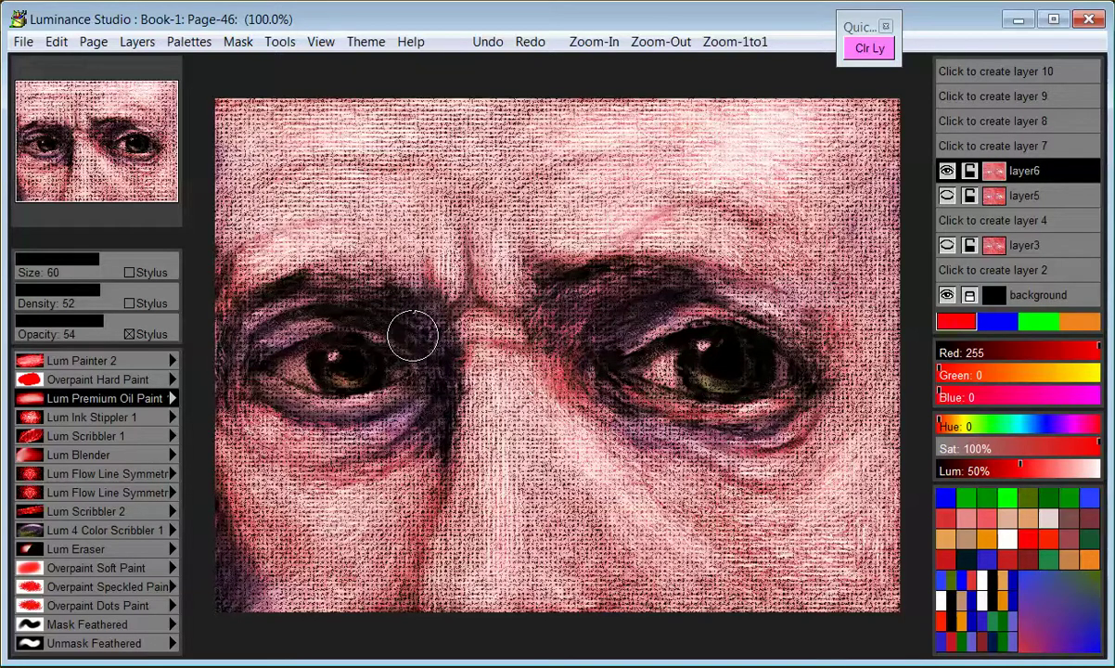
Advance two pages to Page-48 and clear layer2's red strokes with Clr Ly
key("Page_Down")
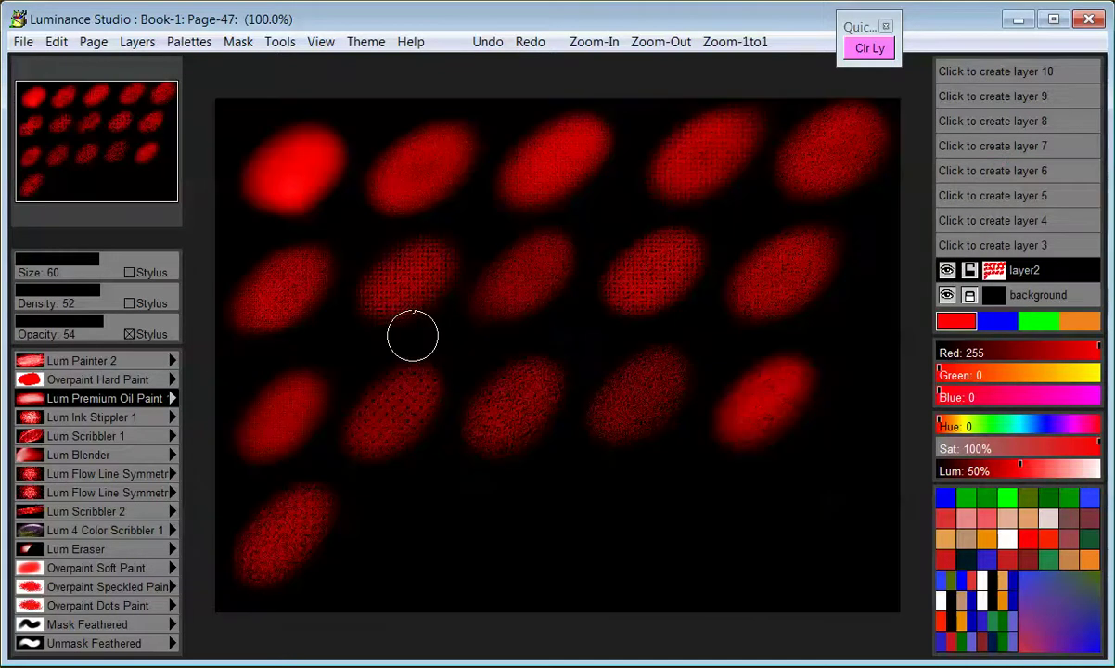
key("Page_Down")
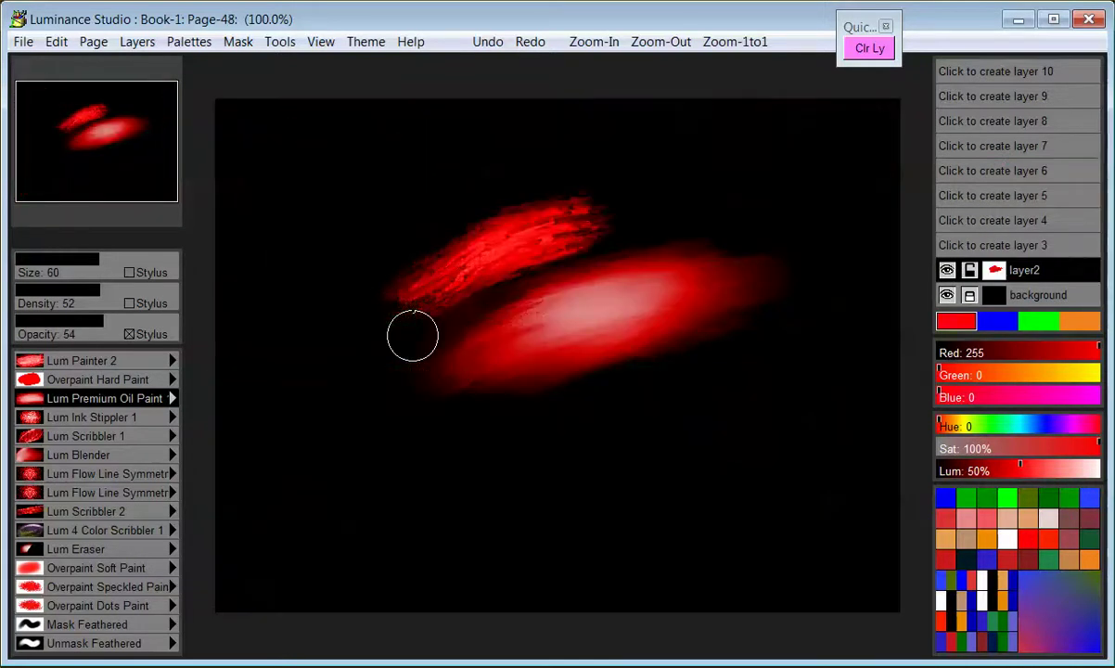
left_click(857, 51)
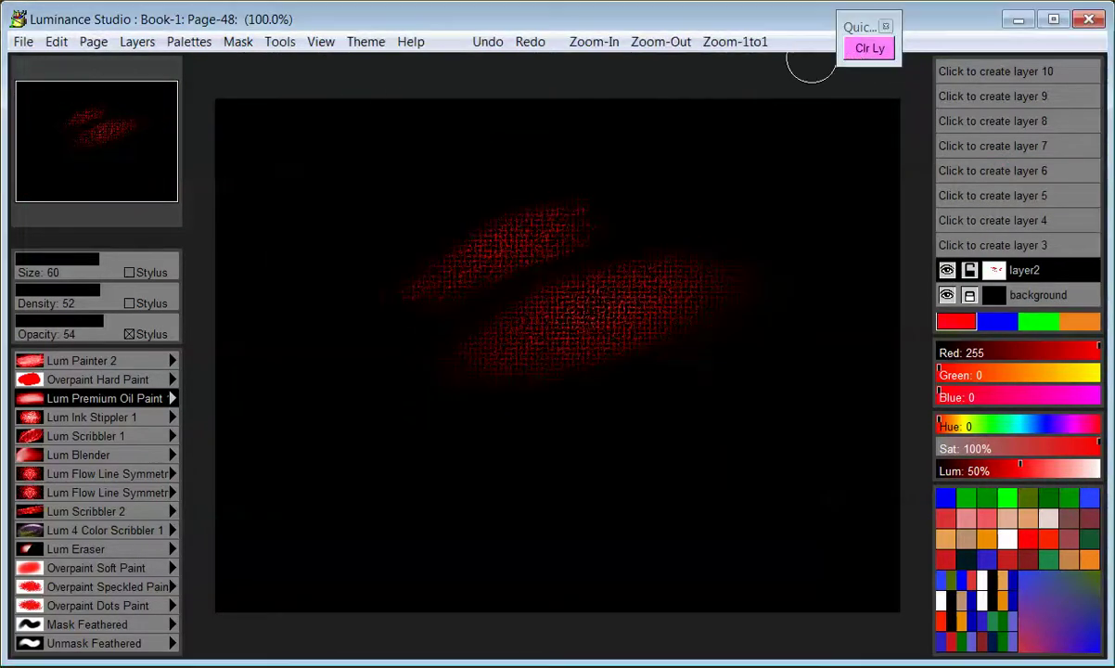
left_click(23, 43)
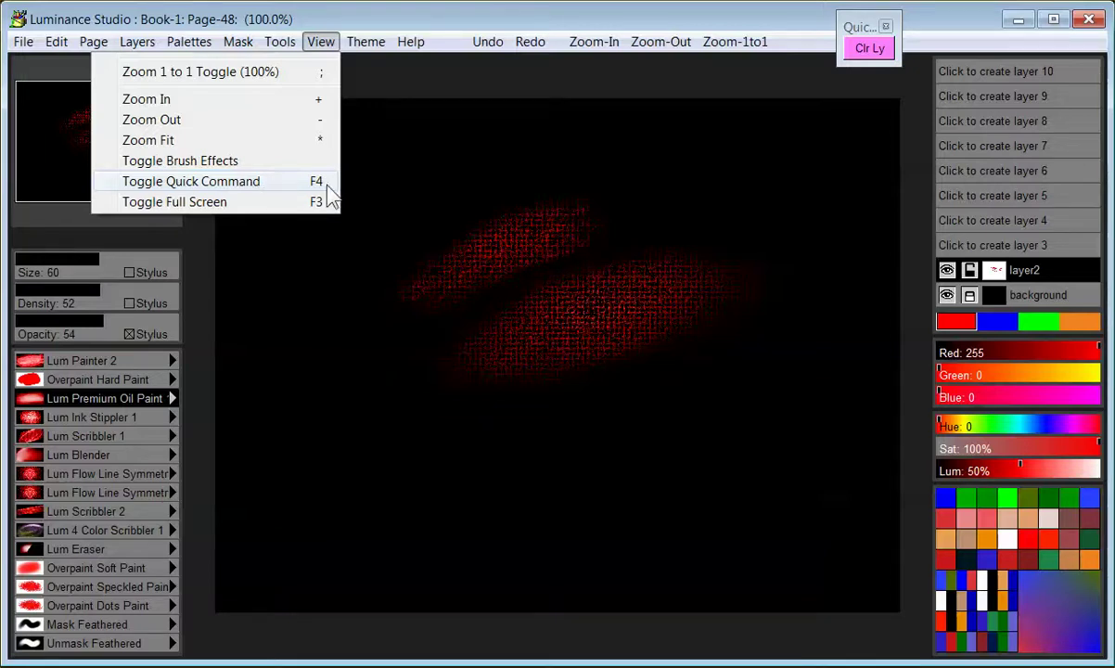
Reposition and resize the Quick Command window and add Clipboard's Copy to an empty slot
left_click_drag(864, 26, 824, 42)
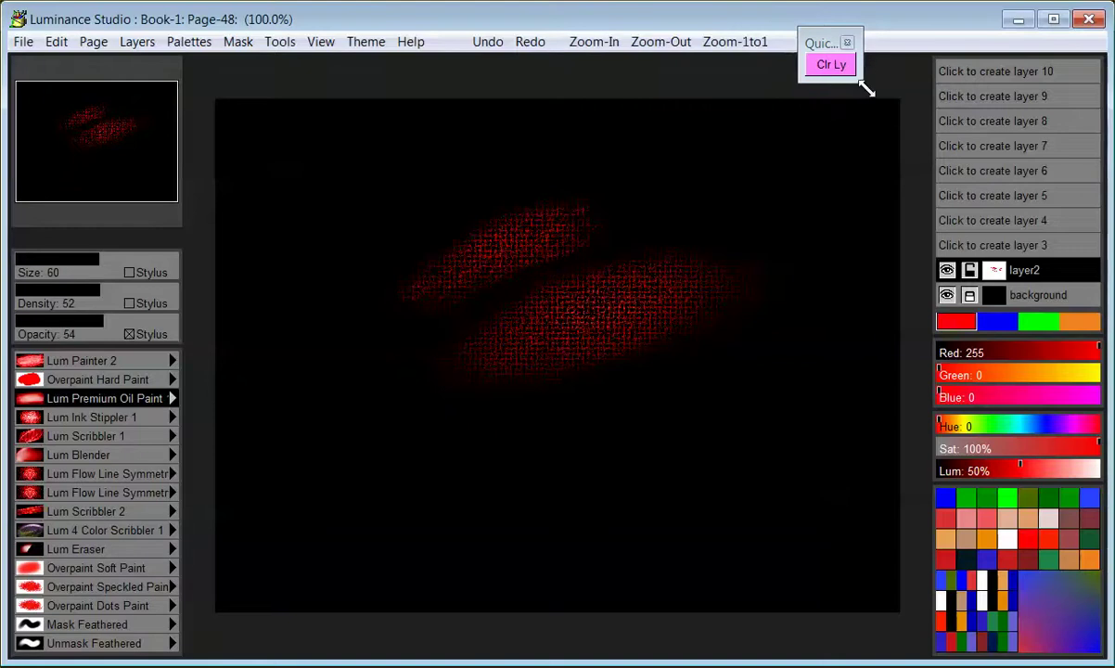
mouse_move(864, 82)
left_mouse_down()
mouse_move(925, 226)
mouse_move(1008, 189)
mouse_move(1028, 151)
mouse_move(1048, 148)
mouse_move(1017, 134)
left_mouse_up()
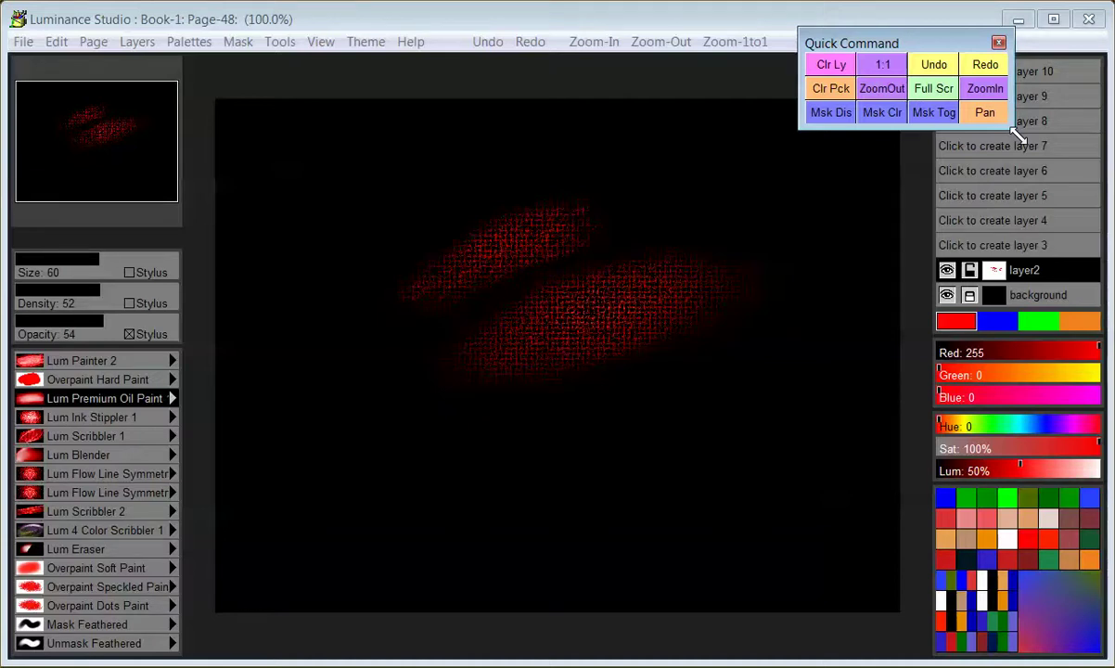
mouse_move(1018, 135)
left_mouse_down()
mouse_move(1020, 205)
mouse_move(908, 228)
left_mouse_up()
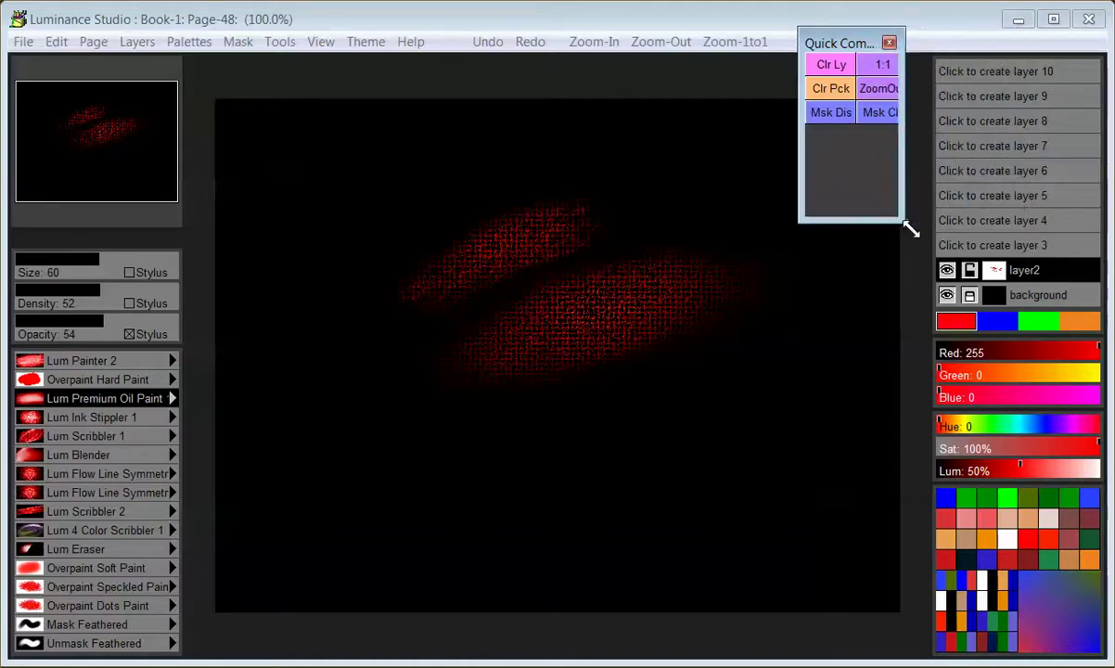
left_click(837, 151)
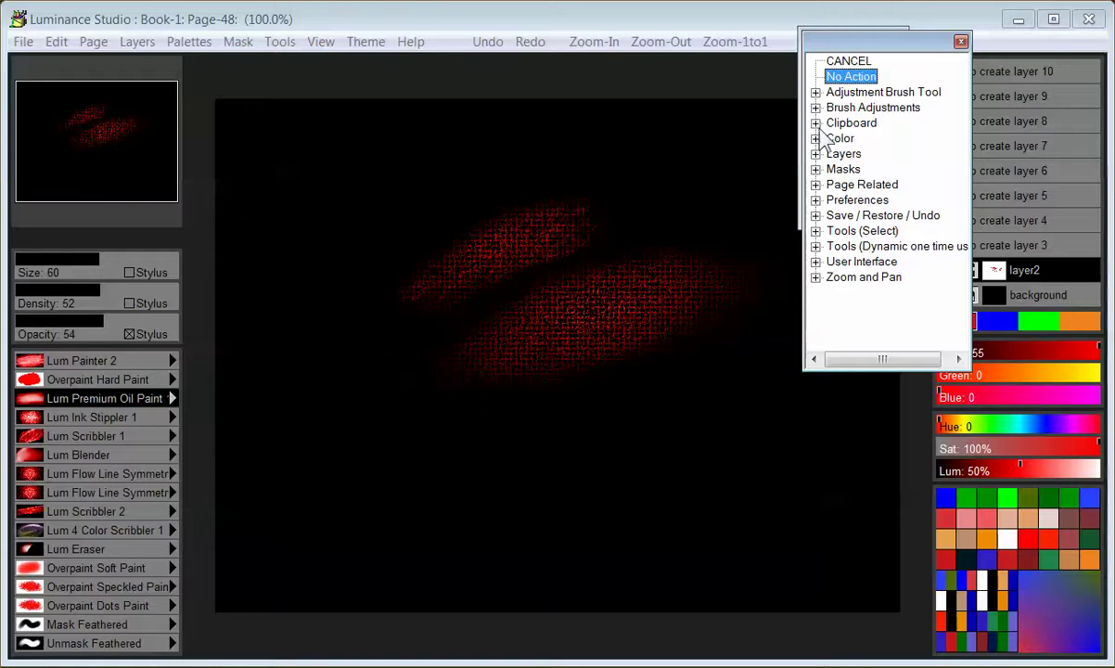
left_click(816, 123)
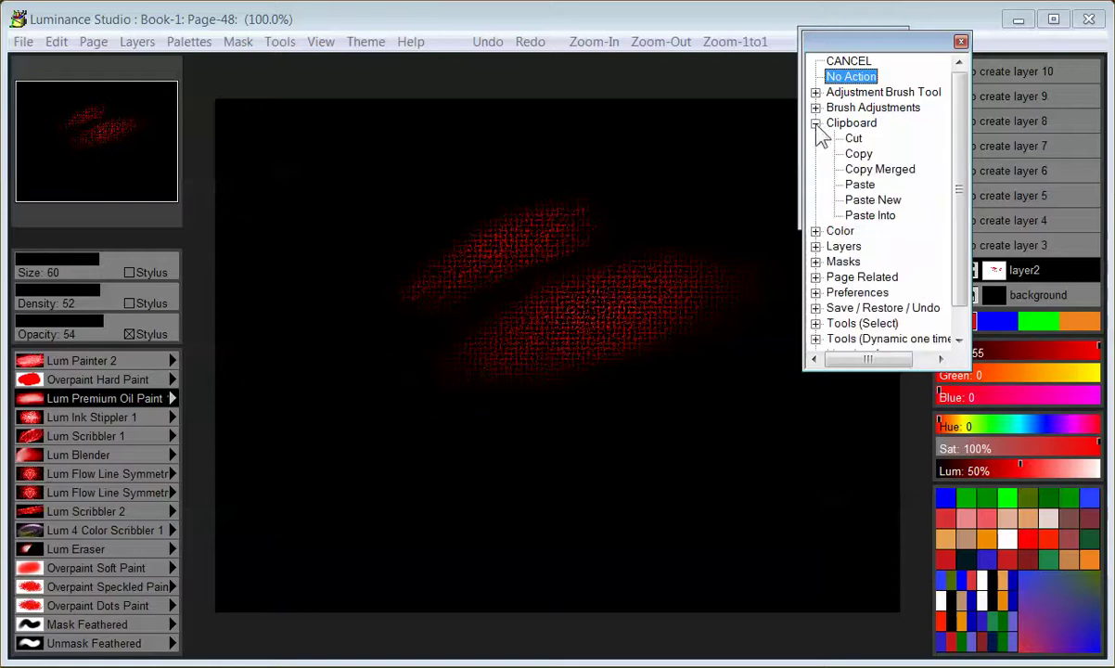
double_click(861, 154)
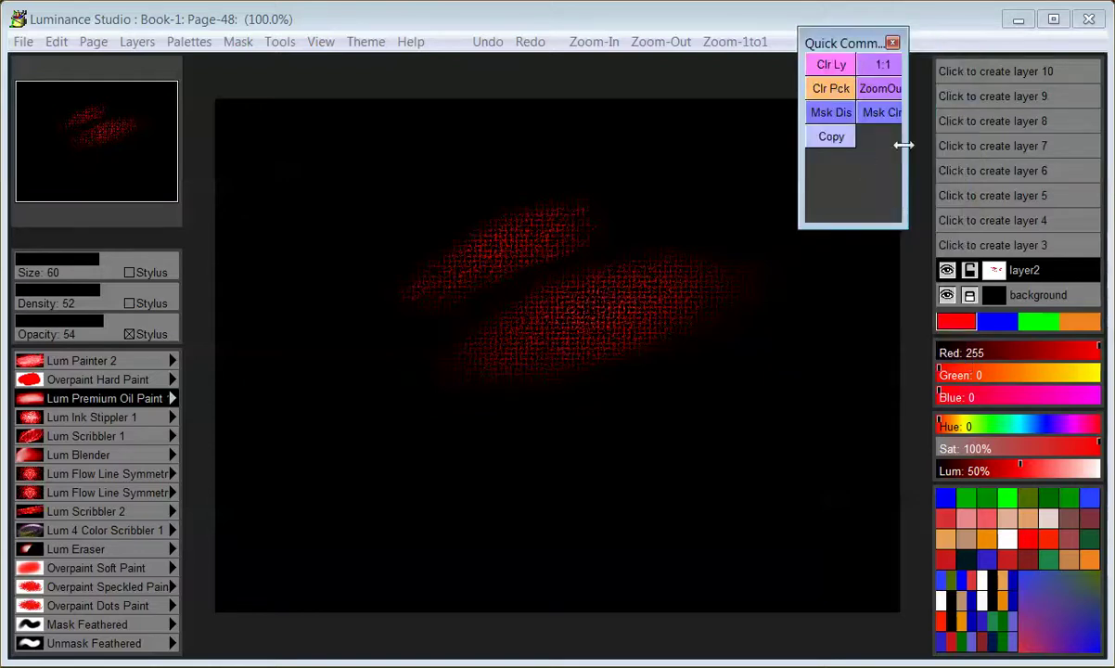
left_click_drag(906, 145, 910, 146)
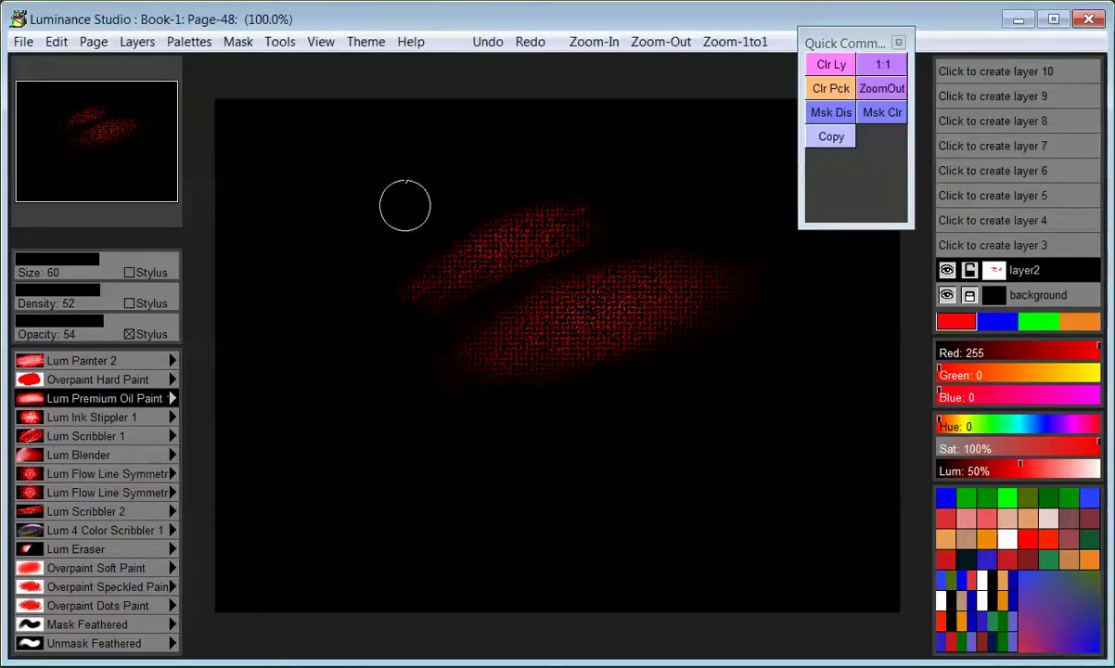
Paint a red test stroke, clear the layer, and narrow Quick Commands to one column
mouse_move(491, 258)
left_mouse_down()
mouse_move(478, 287)
mouse_move(579, 227)
mouse_move(458, 216)
mouse_move(389, 176)
left_mouse_up()
left_click(834, 67)
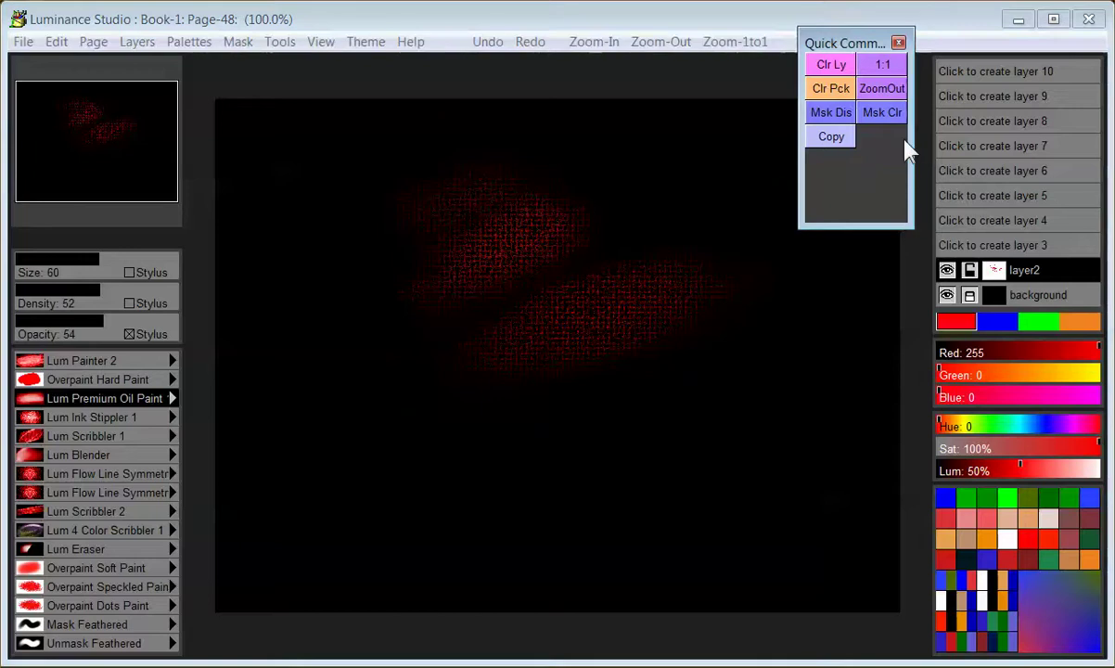
mouse_move(906, 222)
left_mouse_down()
mouse_move(862, 222)
mouse_move(833, 82)
left_mouse_up()
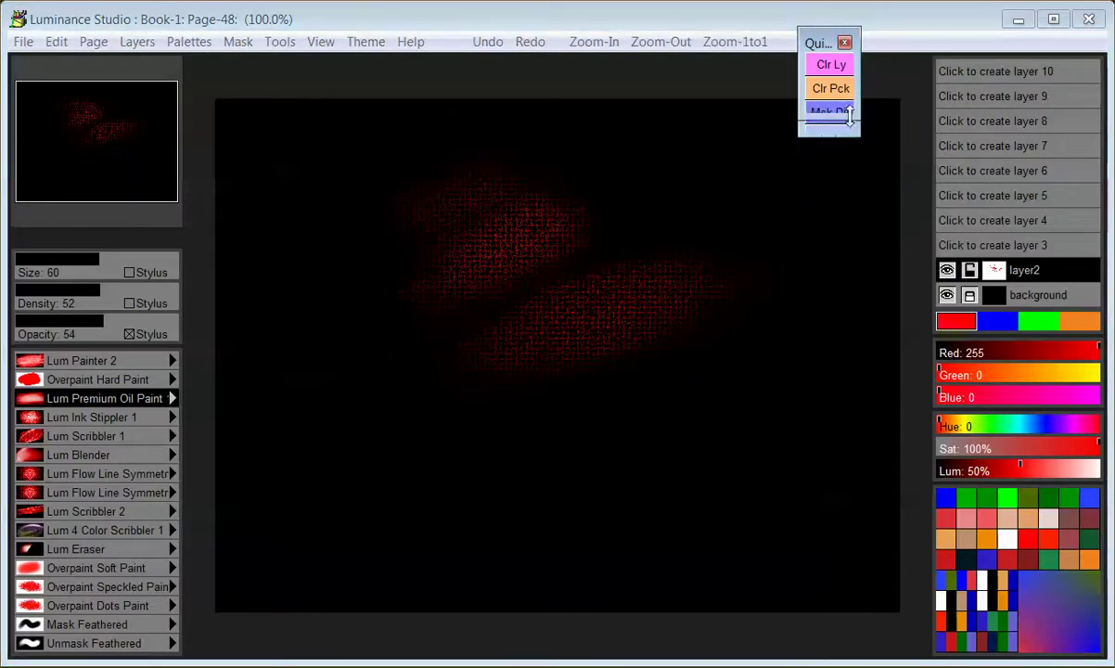
Show the Brush Effects window and reposition it
left_click(319, 47)
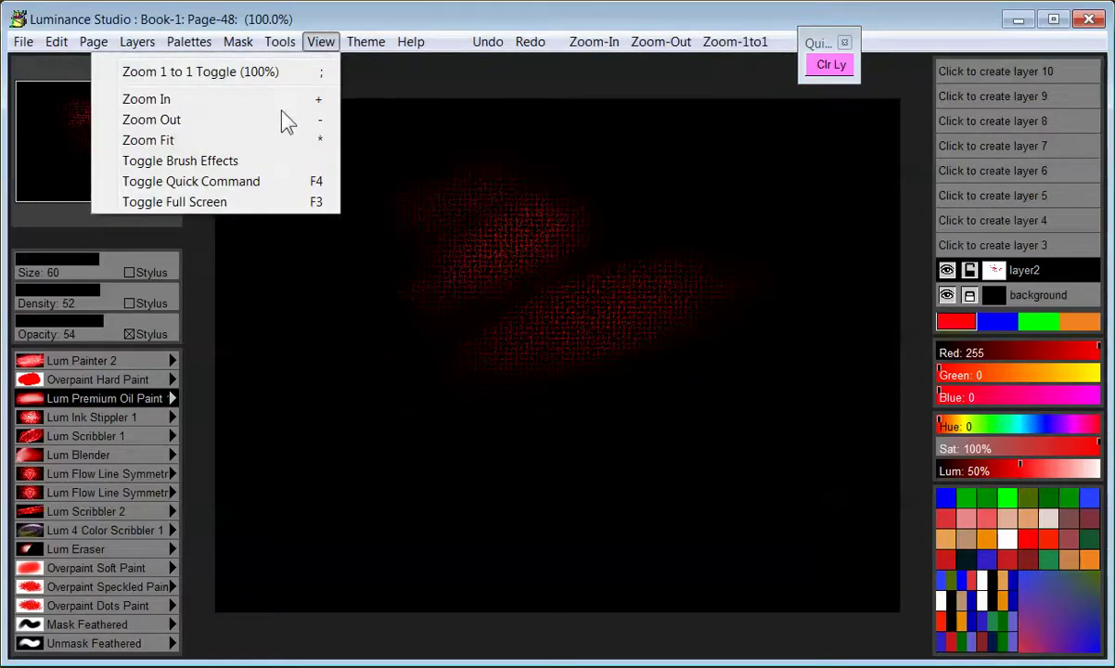
left_click(208, 171)
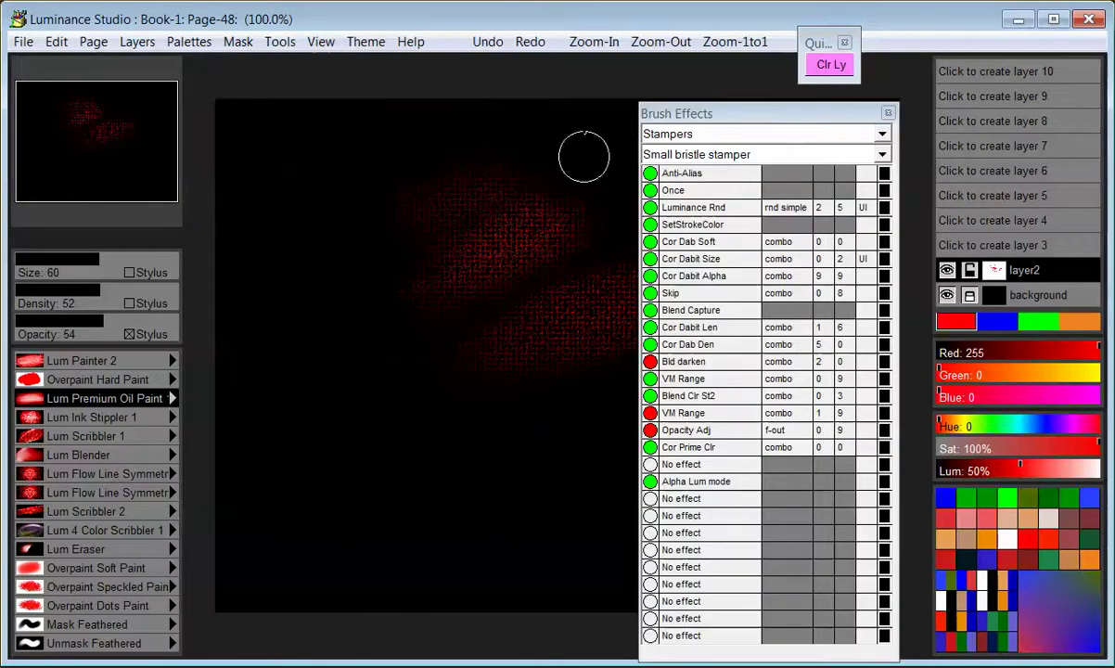
left_click_drag(766, 123, 779, 107)
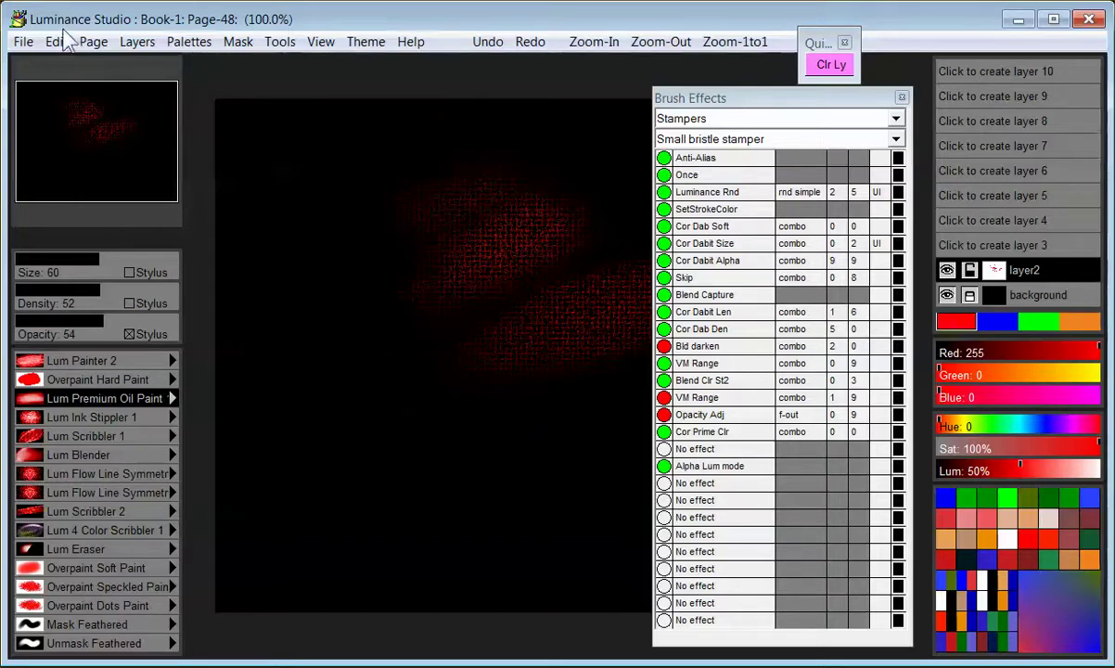
Start a new blank page without saving, then rearrange the floating windows
left_click(25, 44)
left_click(32, 65)
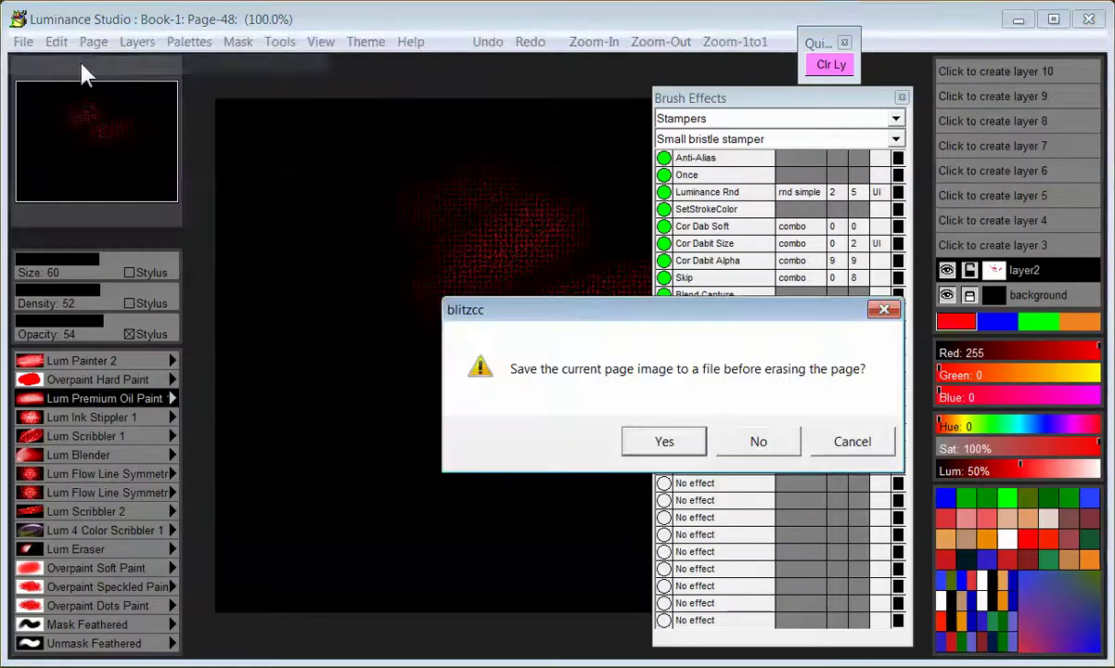
left_click(755, 442)
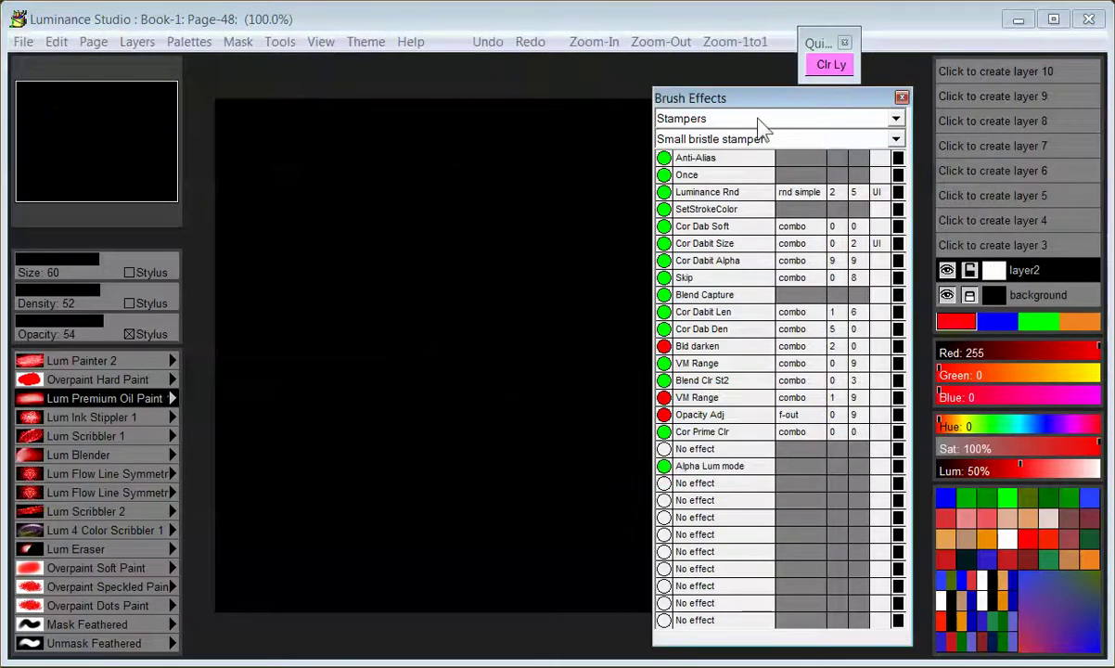
left_click_drag(740, 102, 740, 99)
left_click_drag(830, 43, 846, 35)
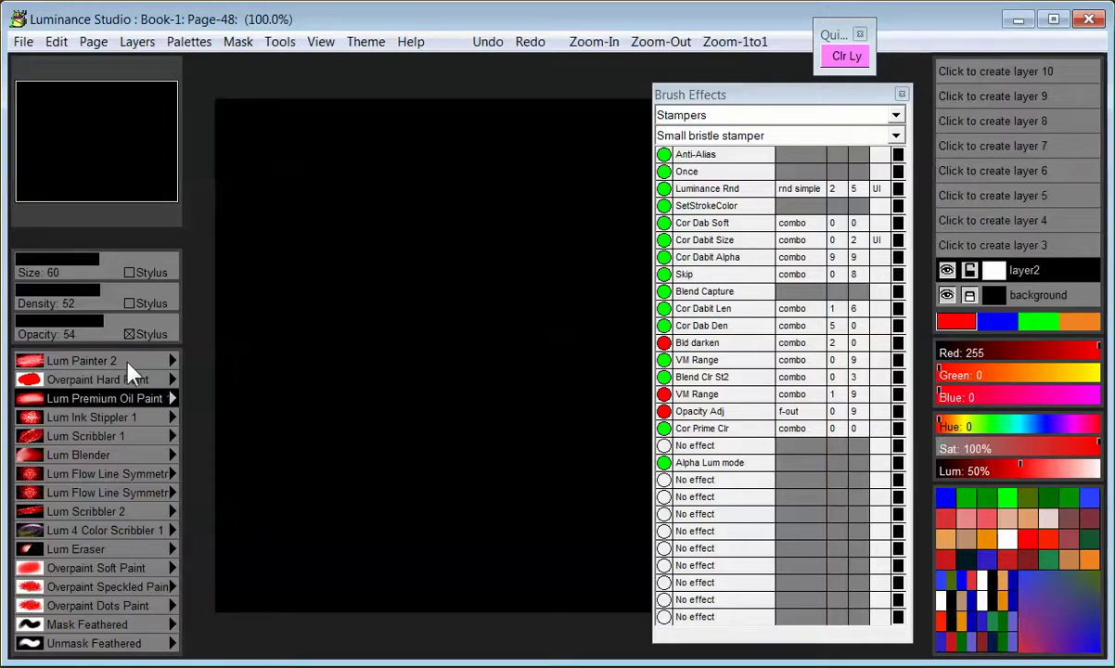
Try Lum Painter 2, Overpaint Hard Paint and Lum Premium Oil Paint, settling on Lum Ink Stippler 1
left_click(127, 362)
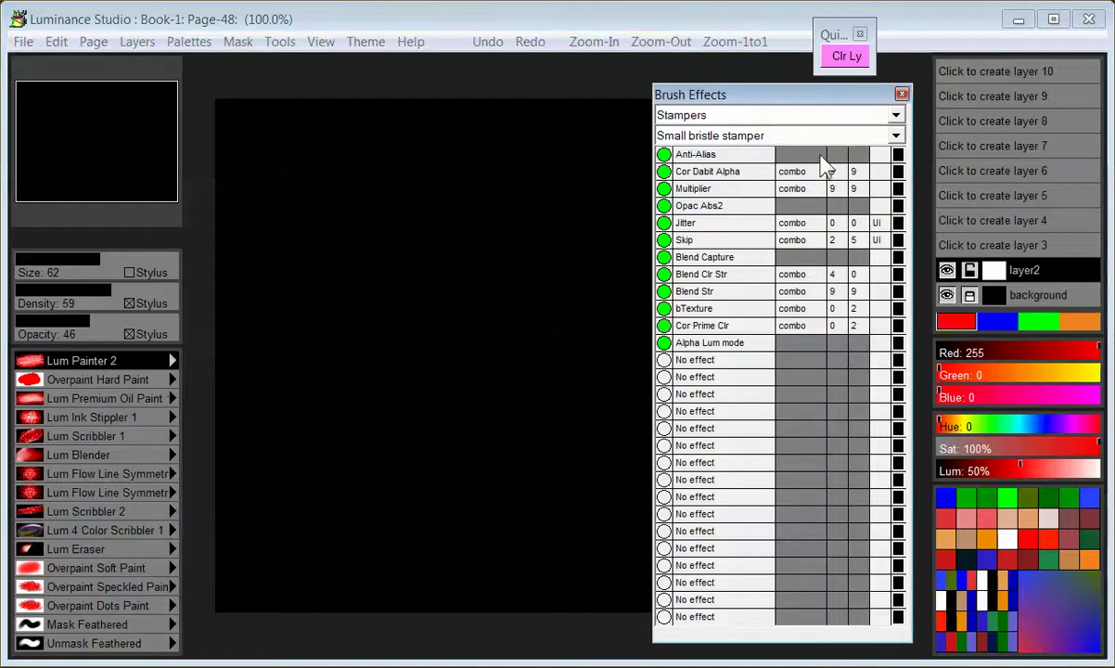
left_click(110, 379)
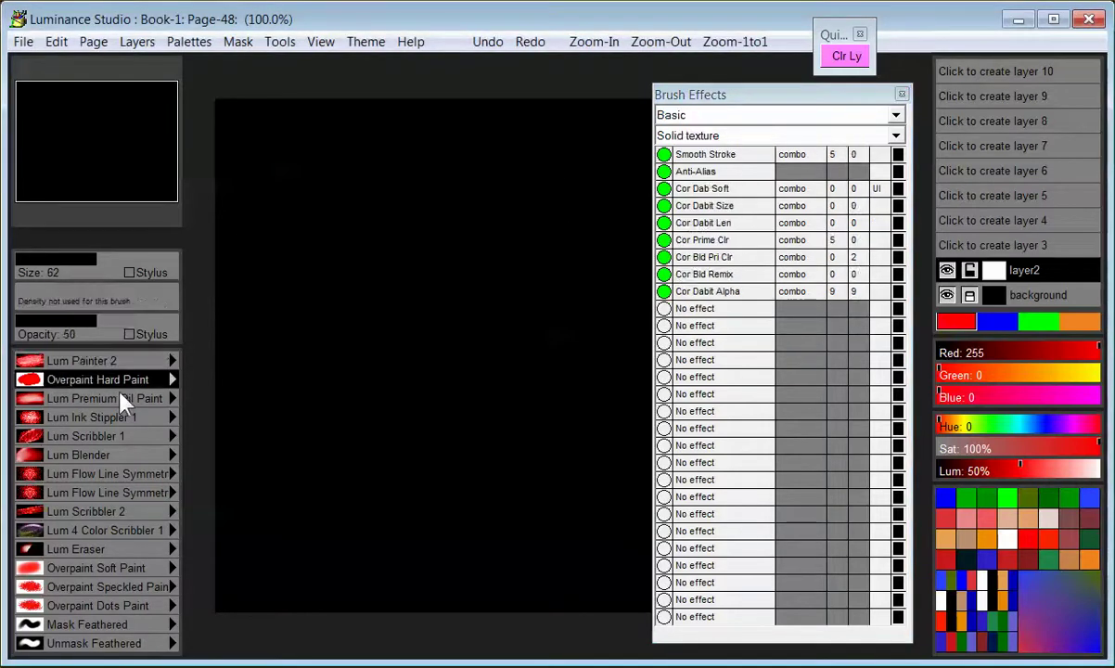
left_click(120, 398)
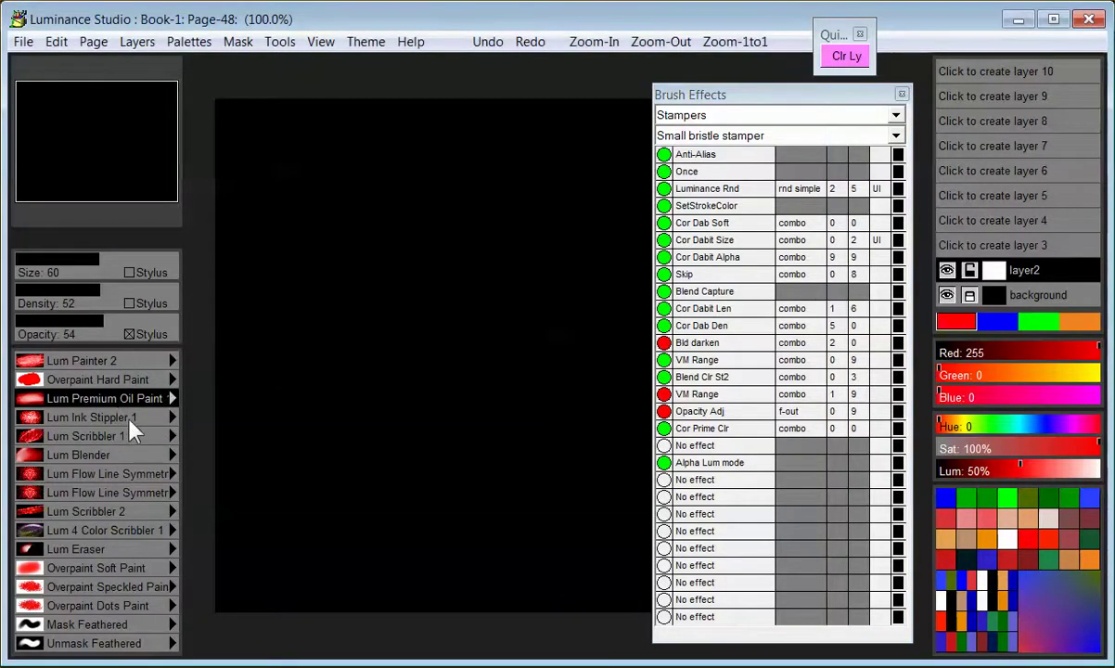
left_click(131, 420)
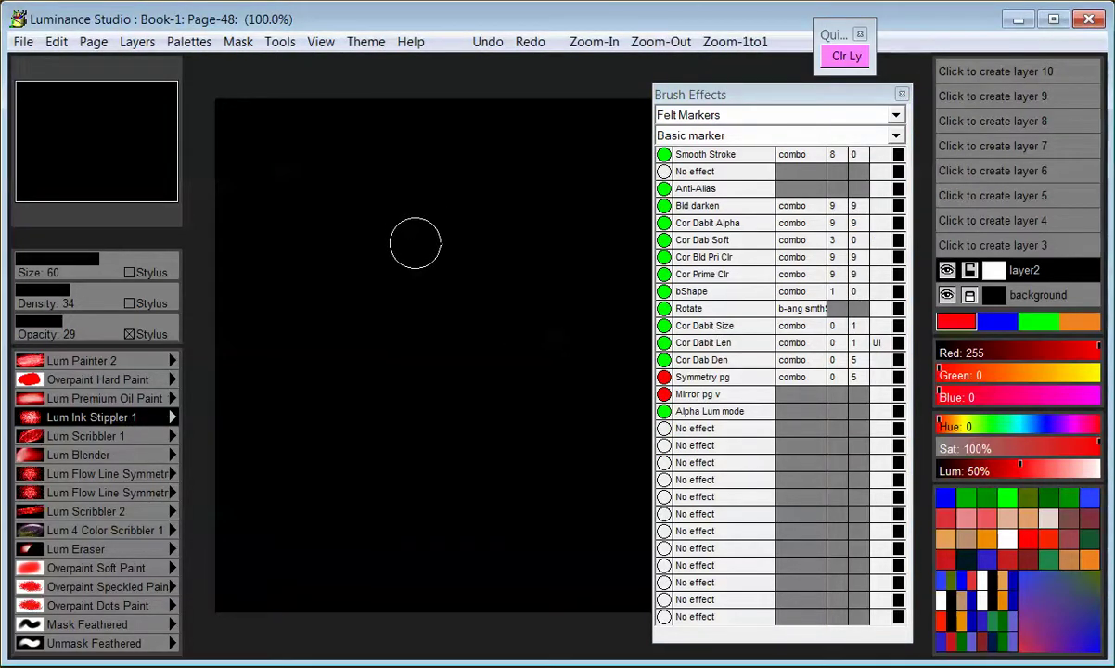
Paint a diagonal red stippled stroke and a second one below it with Lum Ink Stippler 1
mouse_move(450, 217)
left_mouse_down()
mouse_move(554, 183)
mouse_move(428, 242)
mouse_move(418, 269)
mouse_move(493, 219)
mouse_move(398, 236)
mouse_move(366, 273)
left_mouse_up()
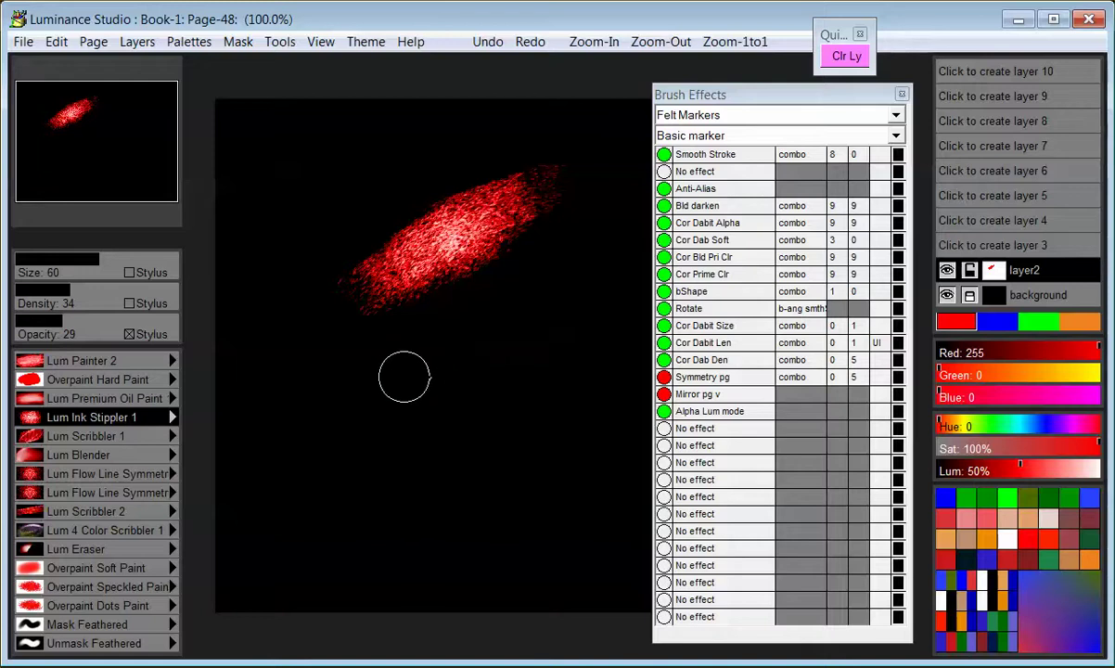
mouse_move(378, 386)
left_mouse_down()
mouse_move(517, 316)
mouse_move(365, 380)
left_mouse_up()
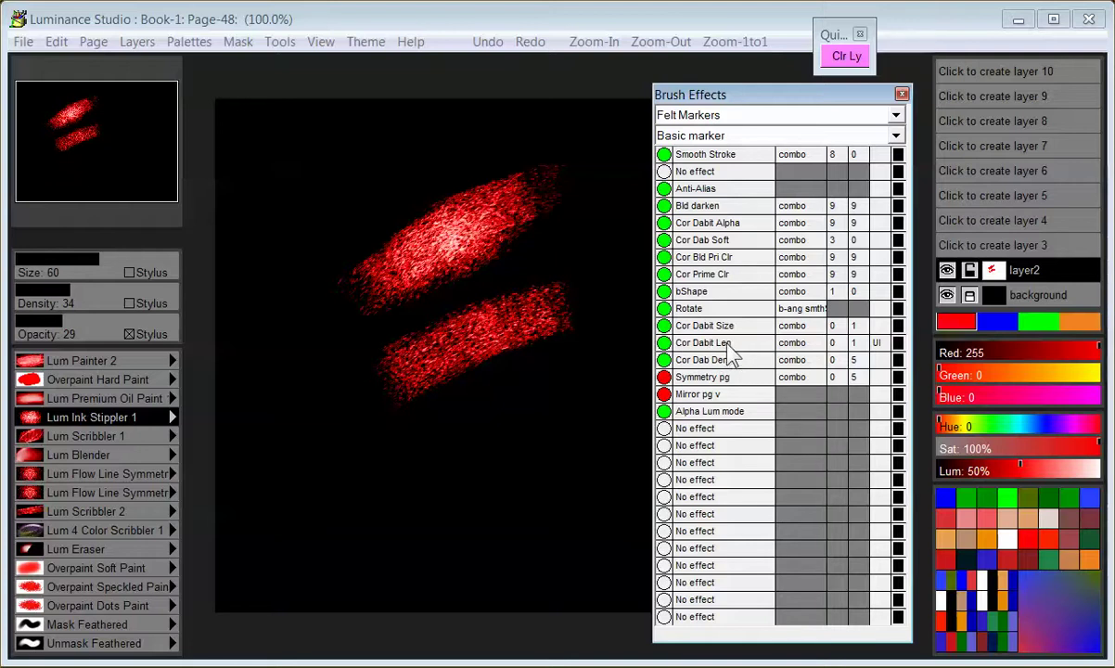
Open the effect chooser for Cor Dabit Len and browse Jitters and Scatters and Sprays and Bursts
left_click(729, 345)
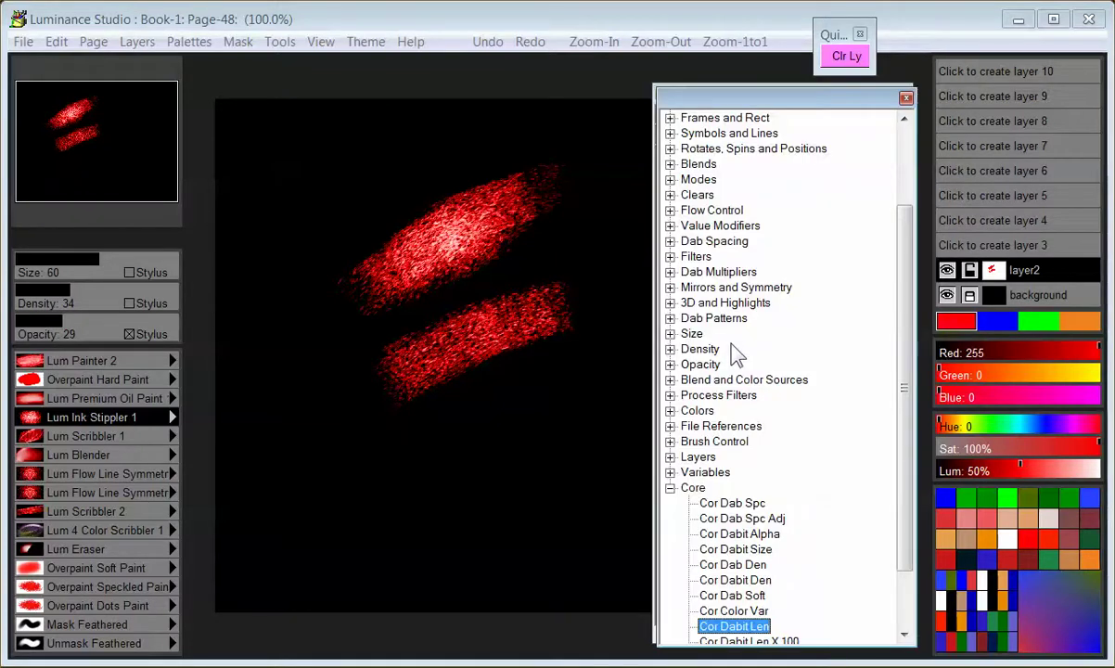
left_click_drag(903, 319, 903, 373)
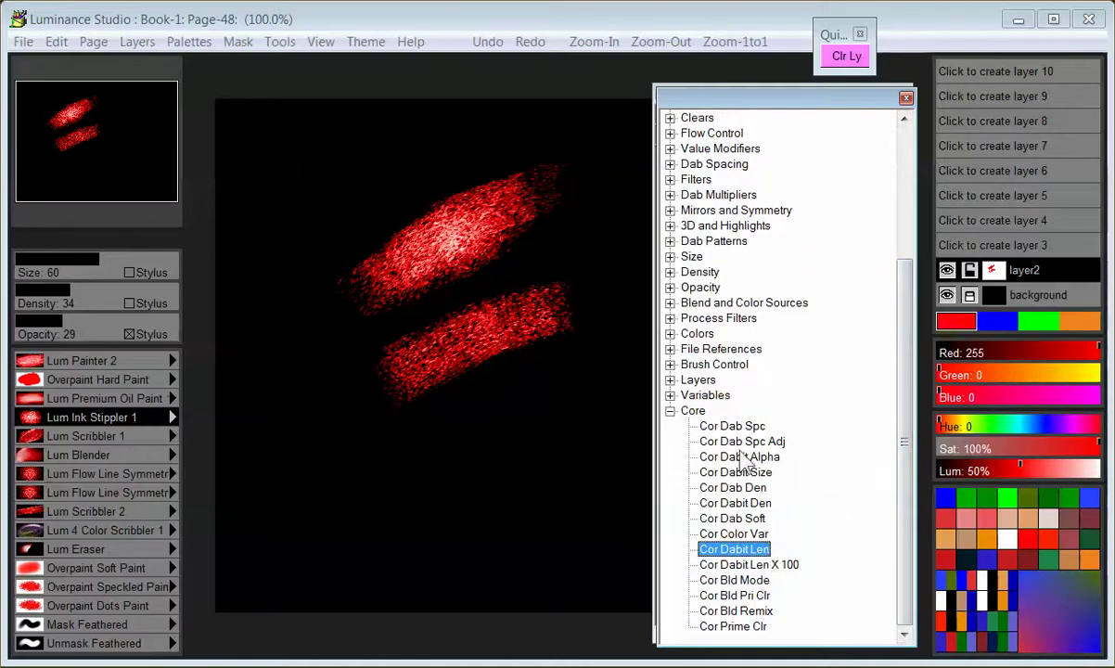
left_click_drag(904, 278, 803, 151)
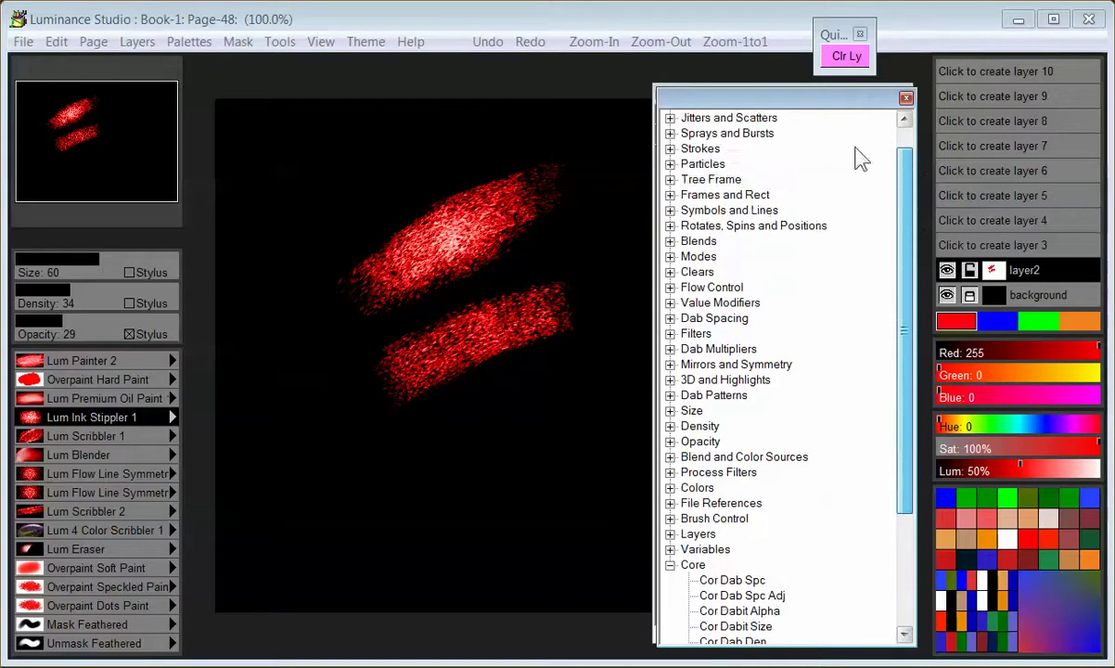
left_click_drag(905, 174, 904, 147)
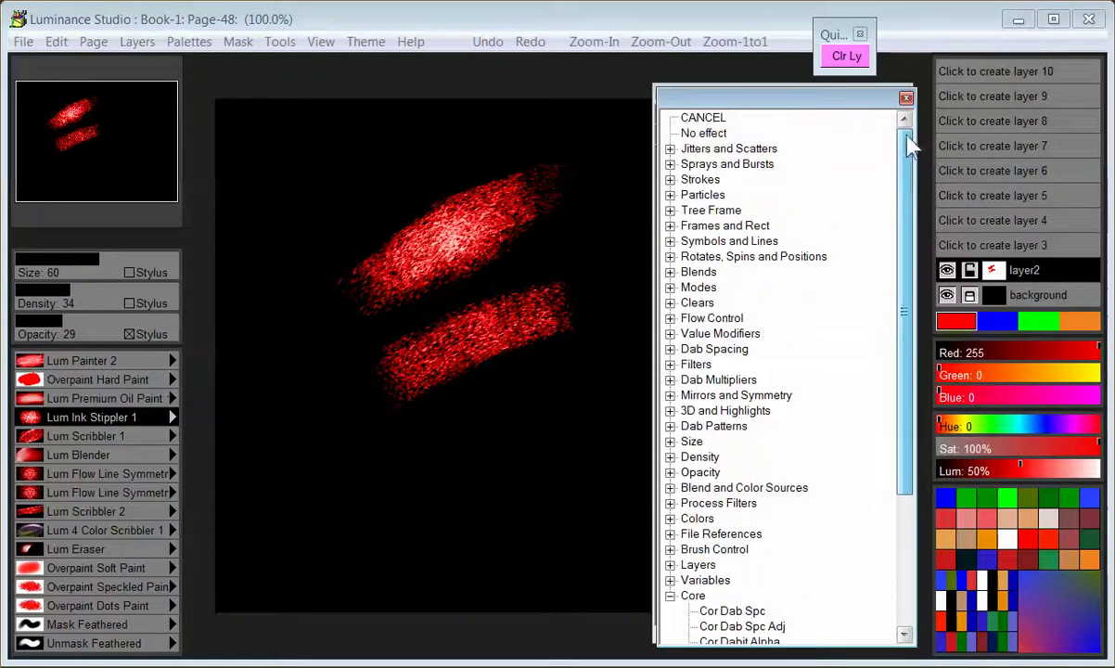
left_click(669, 149)
left_click(670, 149)
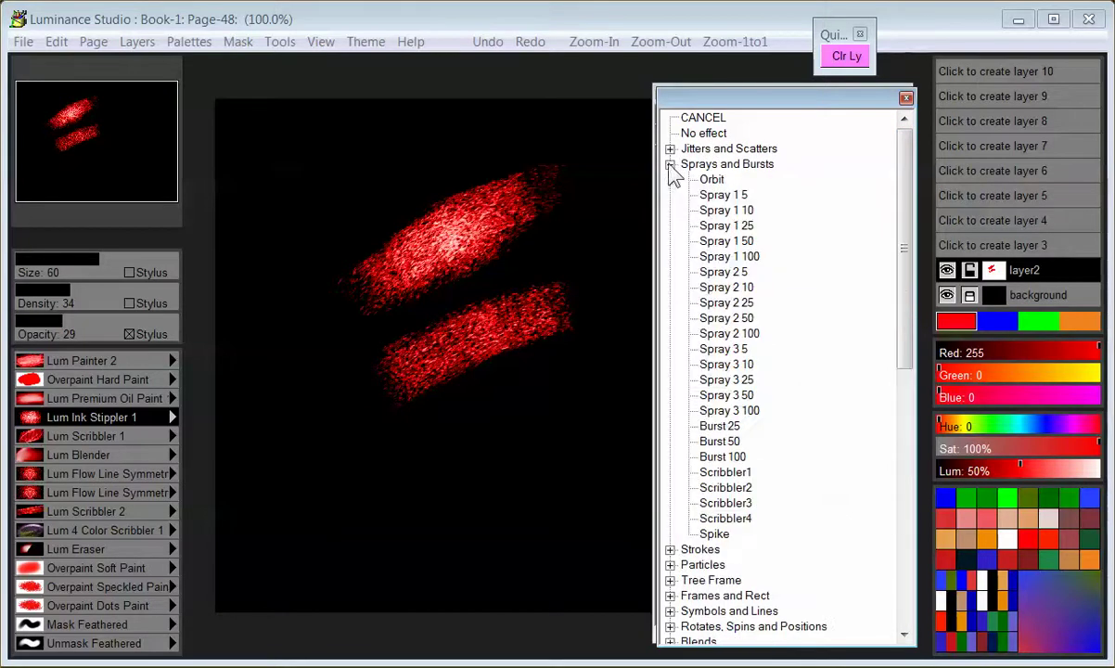
left_click(669, 164)
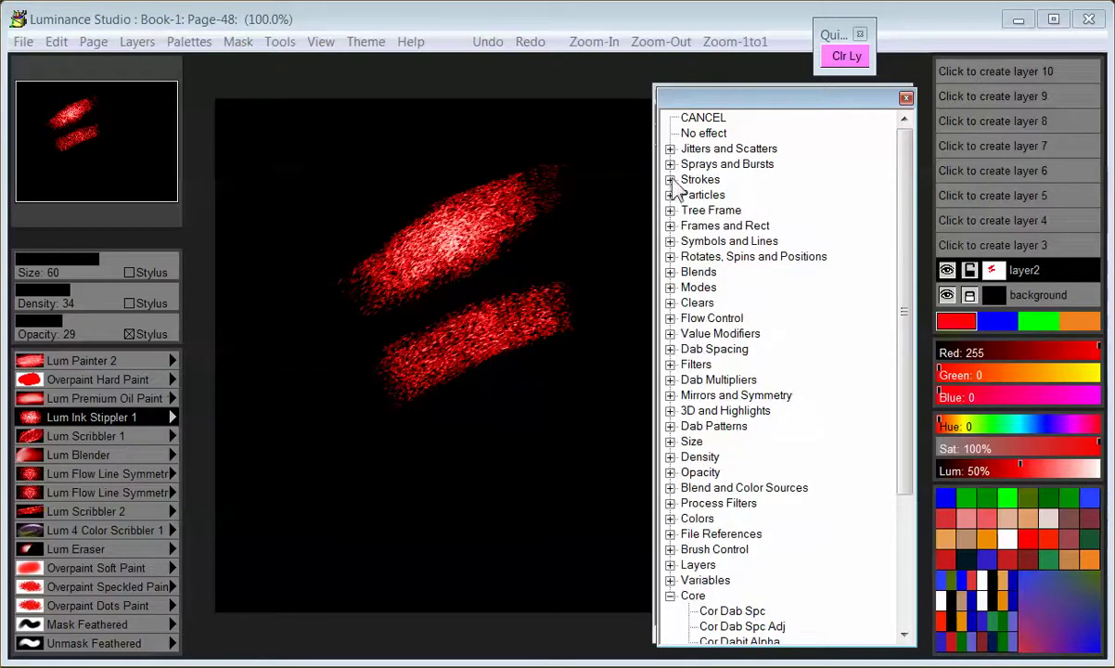
Browse the Strokes, Particles and Tree Frame categories, then close the chooser without adding an effect
left_click(669, 179)
left_click(669, 195)
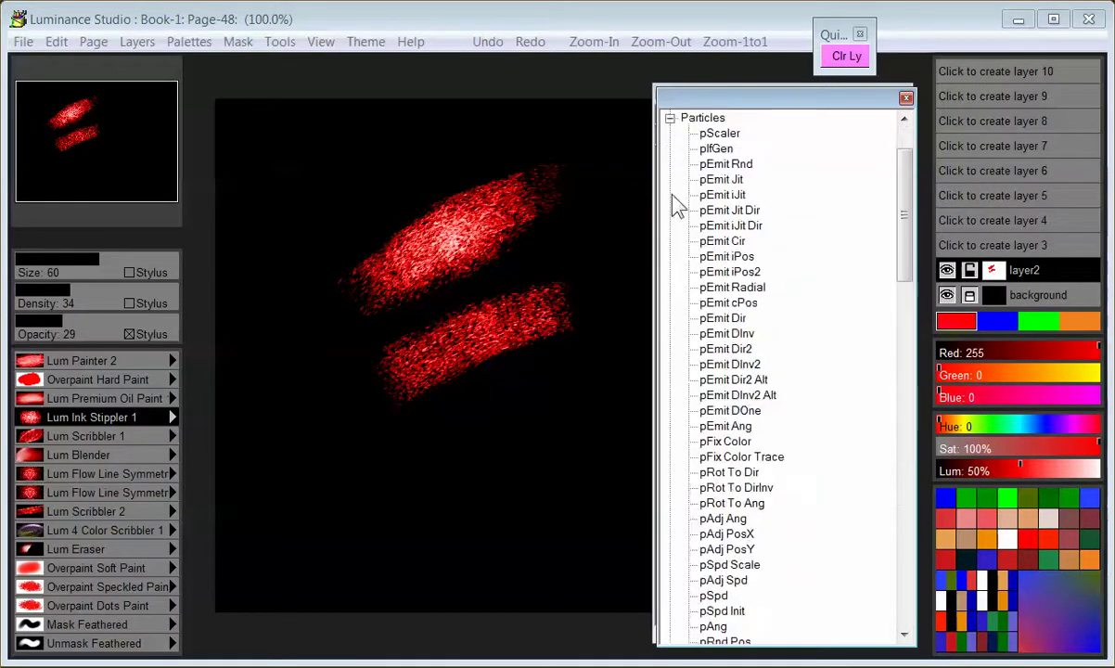
left_click_drag(904, 262, 900, 227)
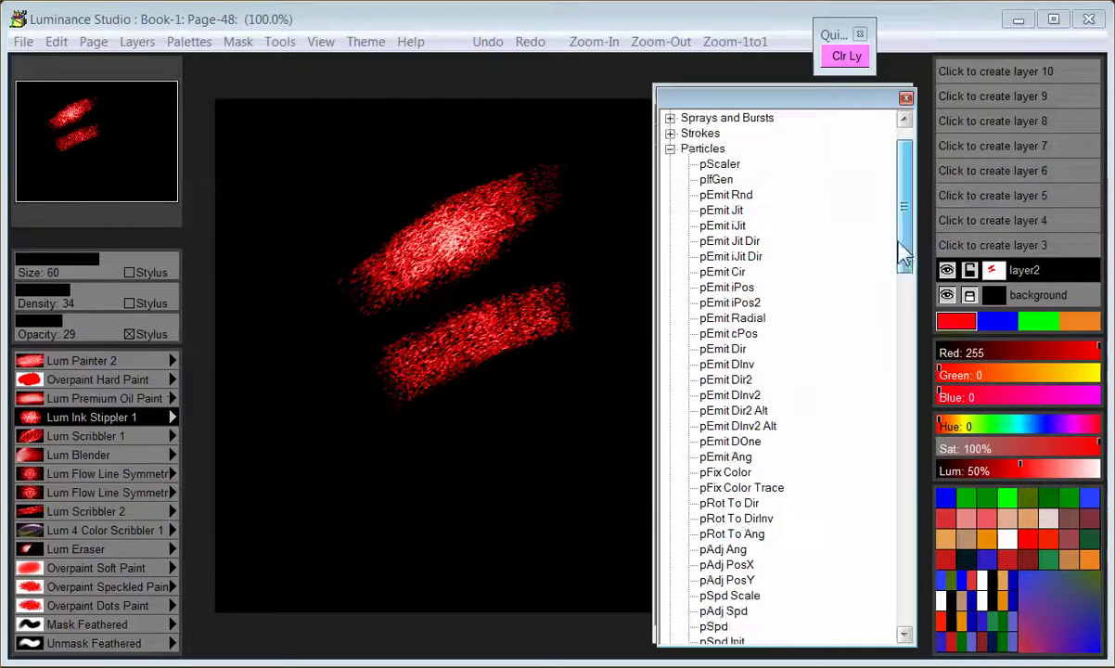
left_click(670, 195)
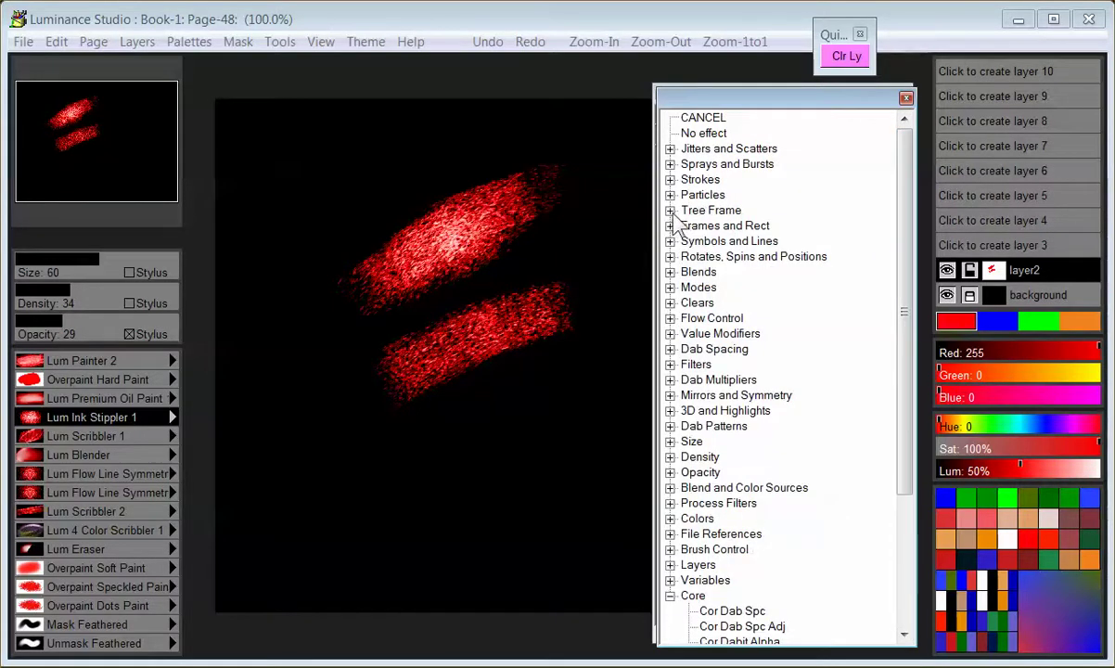
left_click(670, 211)
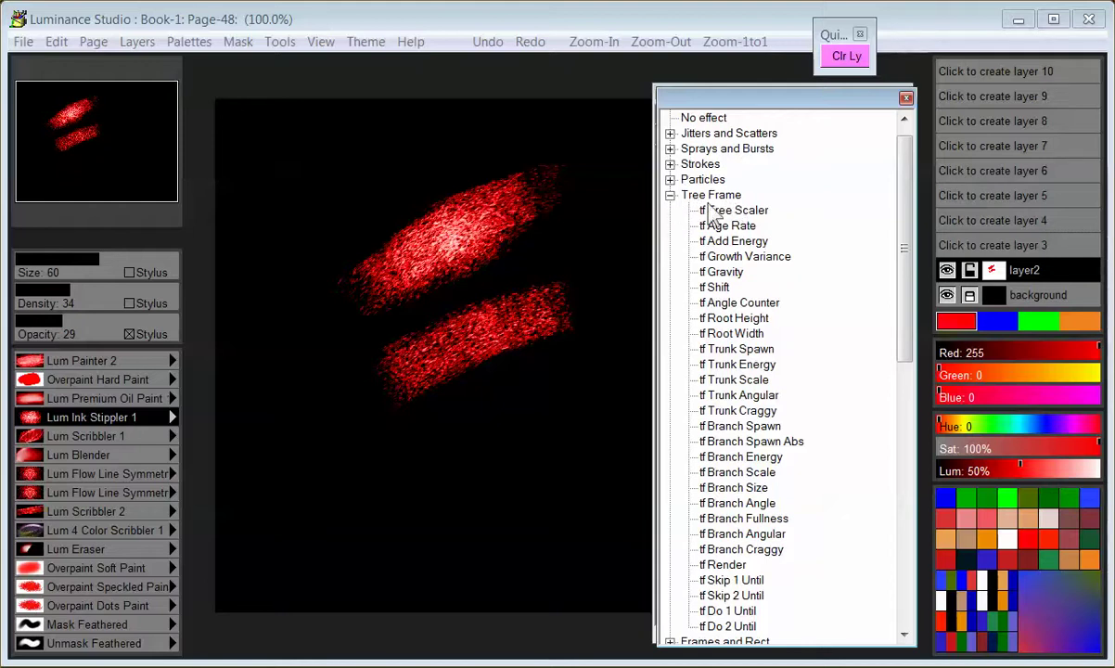
mouse_move(909, 214)
left_mouse_down()
mouse_move(909, 298)
mouse_move(907, 218)
left_mouse_up()
left_click(670, 195)
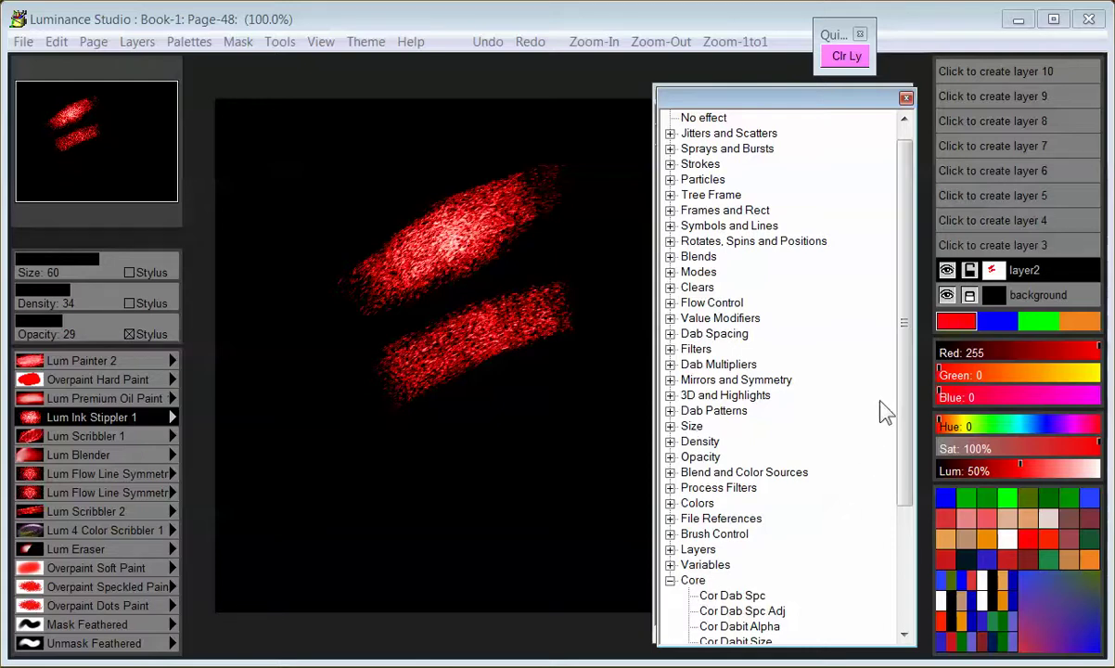
scroll(896, 412, "down", 2)
scroll(896, 412, "down", 2)
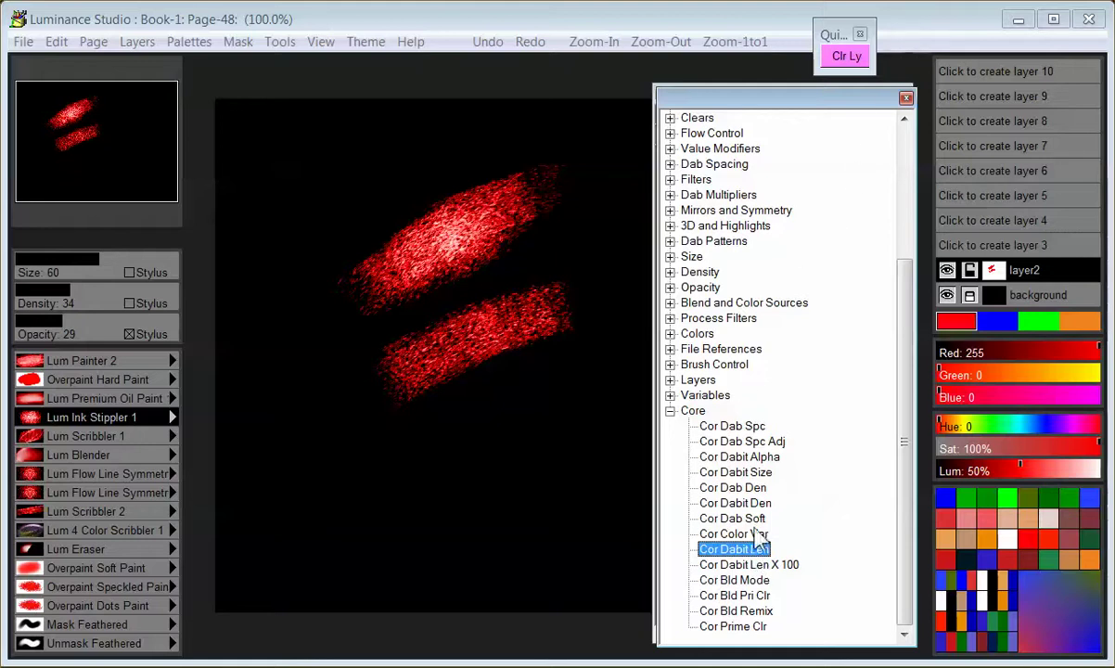
left_click(905, 97)
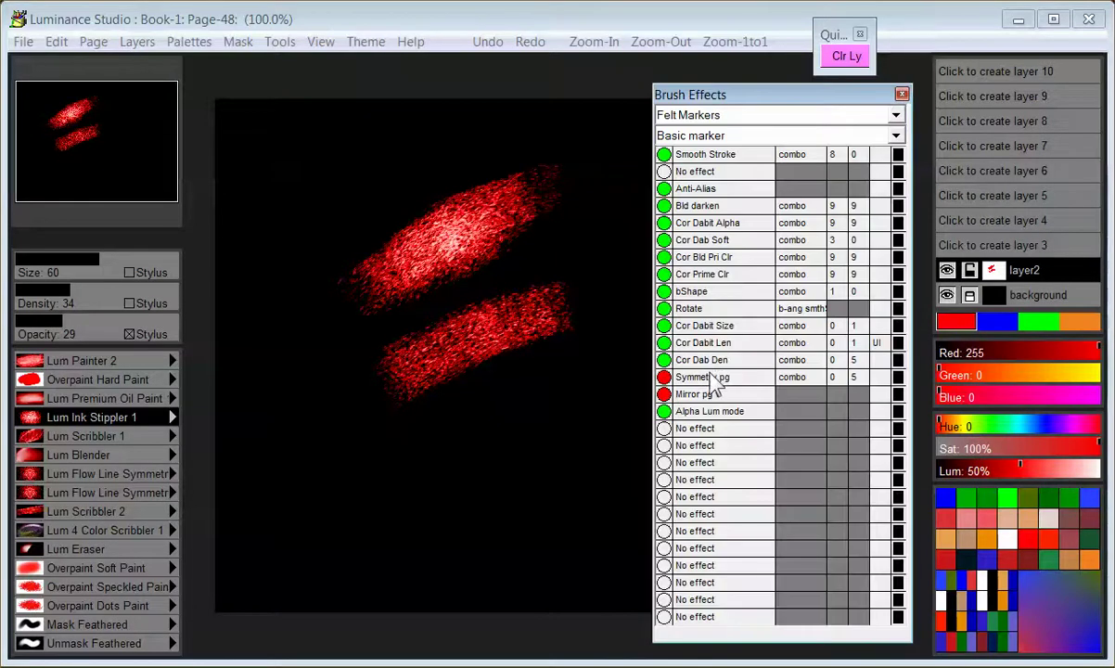
Paint two more red strokes, set Cor Dabit Len to 1, and test streaks on the left
mouse_move(511, 368)
left_mouse_down()
mouse_move(523, 389)
mouse_move(477, 398)
mouse_move(543, 357)
left_mouse_up()
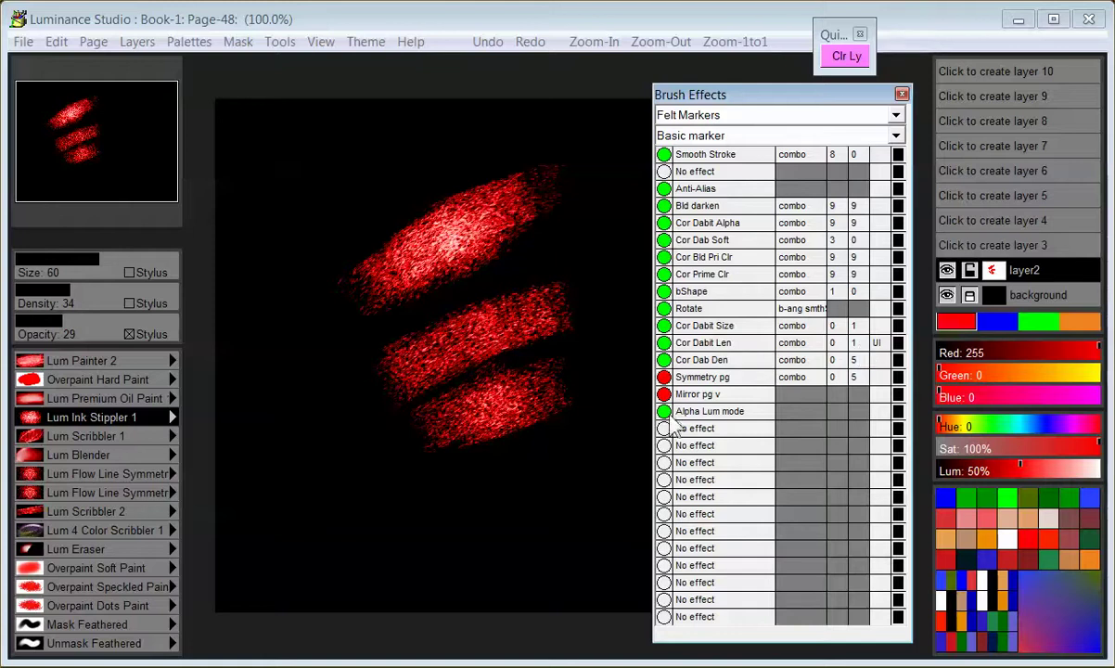
mouse_move(501, 434)
left_mouse_down()
mouse_move(436, 507)
mouse_move(393, 515)
mouse_move(556, 456)
left_mouse_up()
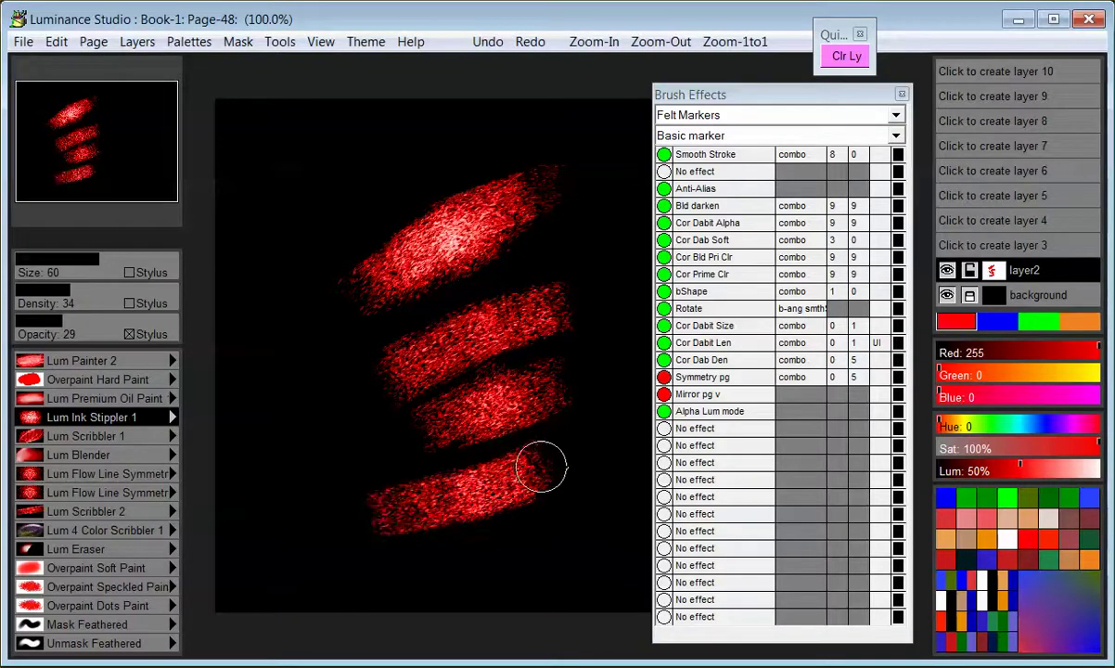
left_click(838, 342)
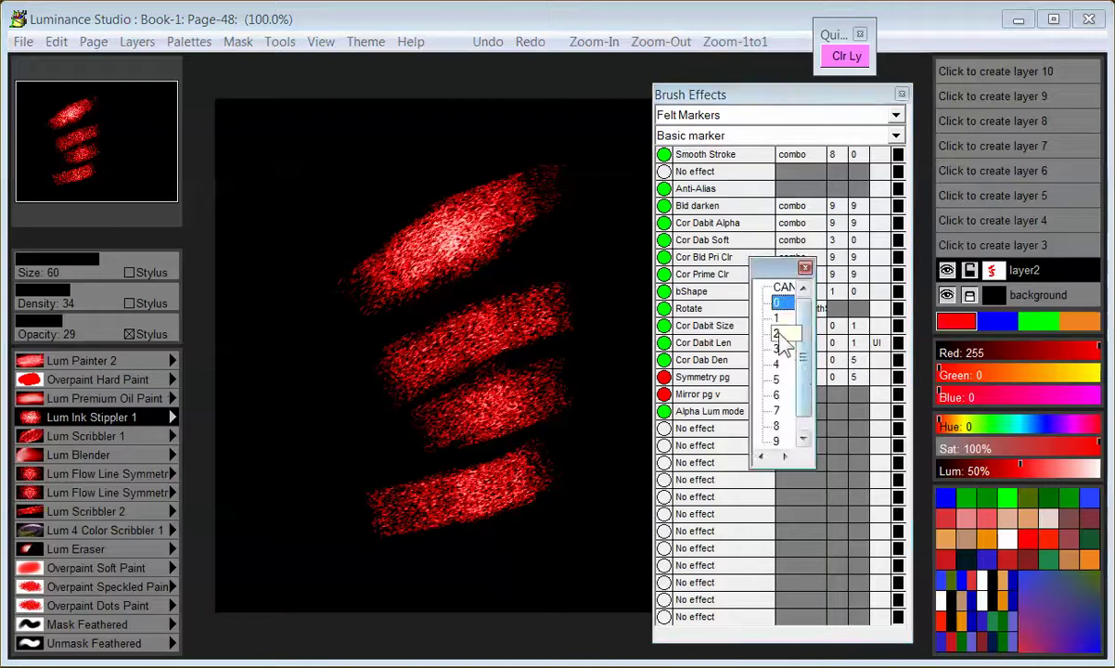
left_click(773, 334)
mouse_move(349, 331)
left_mouse_down()
mouse_move(318, 341)
mouse_move(323, 373)
mouse_move(346, 363)
left_mouse_up()
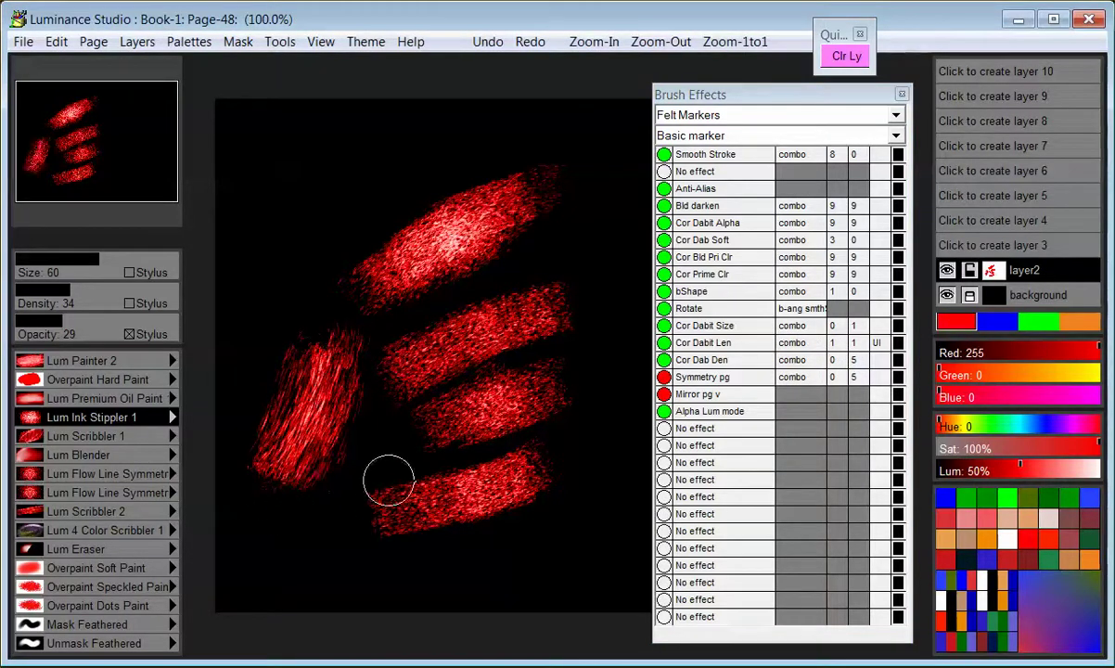
mouse_move(315, 413)
left_mouse_down()
mouse_move(335, 436)
mouse_move(292, 507)
left_mouse_up()
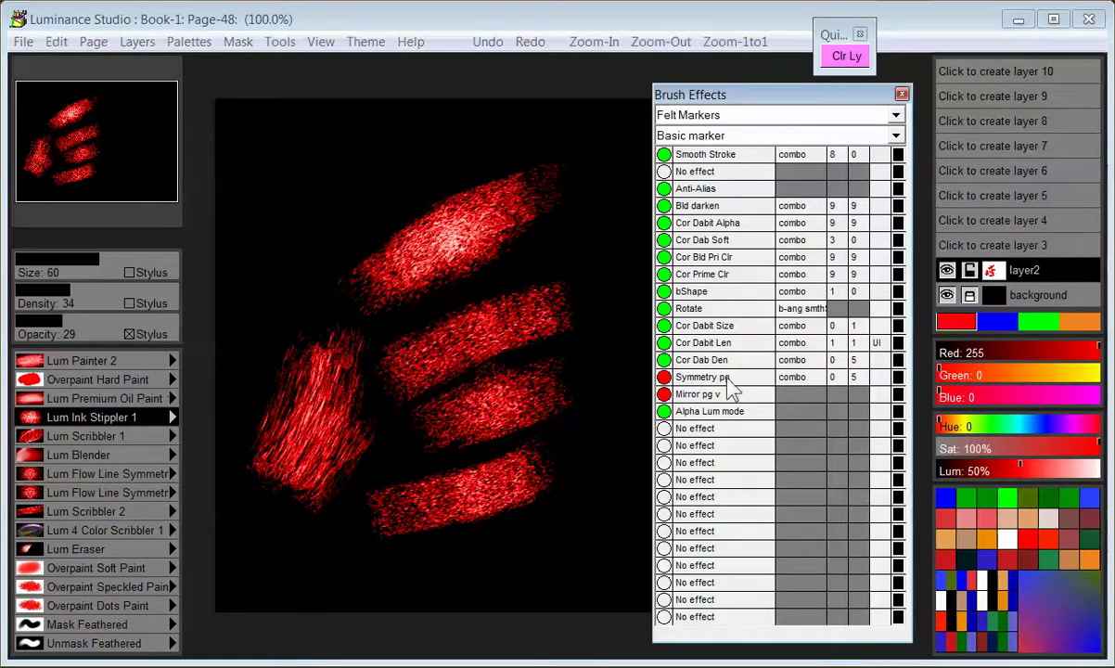
Raise Cor Dabit Len to 3 and paint long streaks across the top and right
left_click(837, 343)
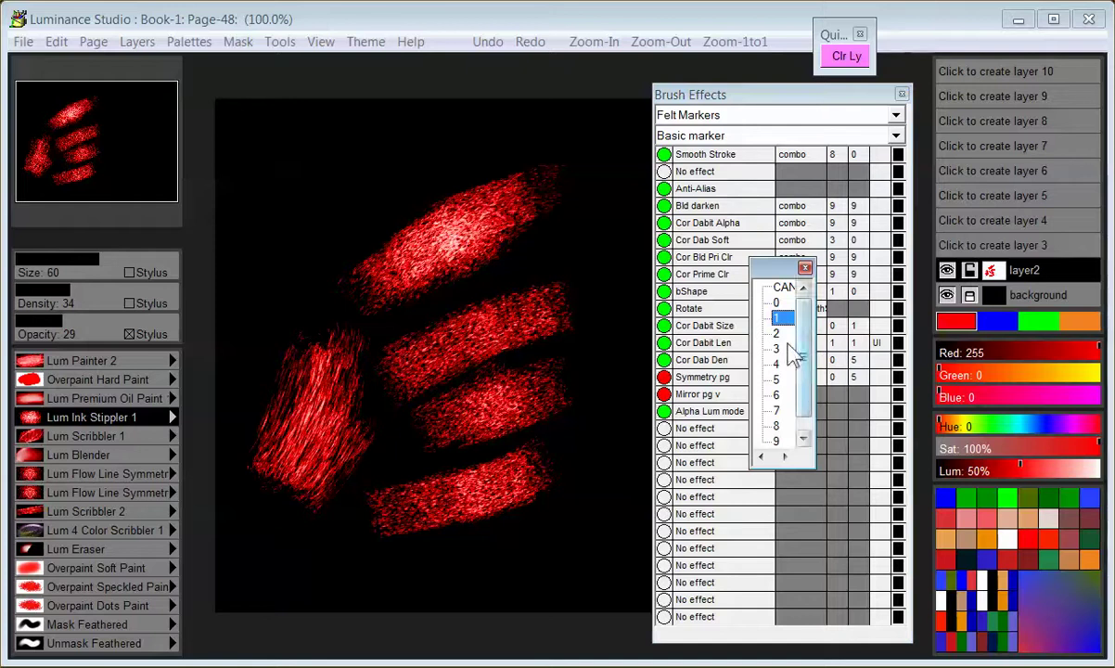
left_click(779, 352)
mouse_move(471, 192)
left_mouse_down()
mouse_move(341, 200)
mouse_move(427, 150)
mouse_move(380, 176)
mouse_move(358, 163)
mouse_move(356, 224)
mouse_move(294, 309)
mouse_move(417, 149)
mouse_move(271, 350)
mouse_move(281, 342)
mouse_move(267, 285)
mouse_move(413, 186)
mouse_move(295, 243)
mouse_move(294, 223)
mouse_move(403, 142)
mouse_move(462, 135)
mouse_move(436, 170)
left_mouse_up()
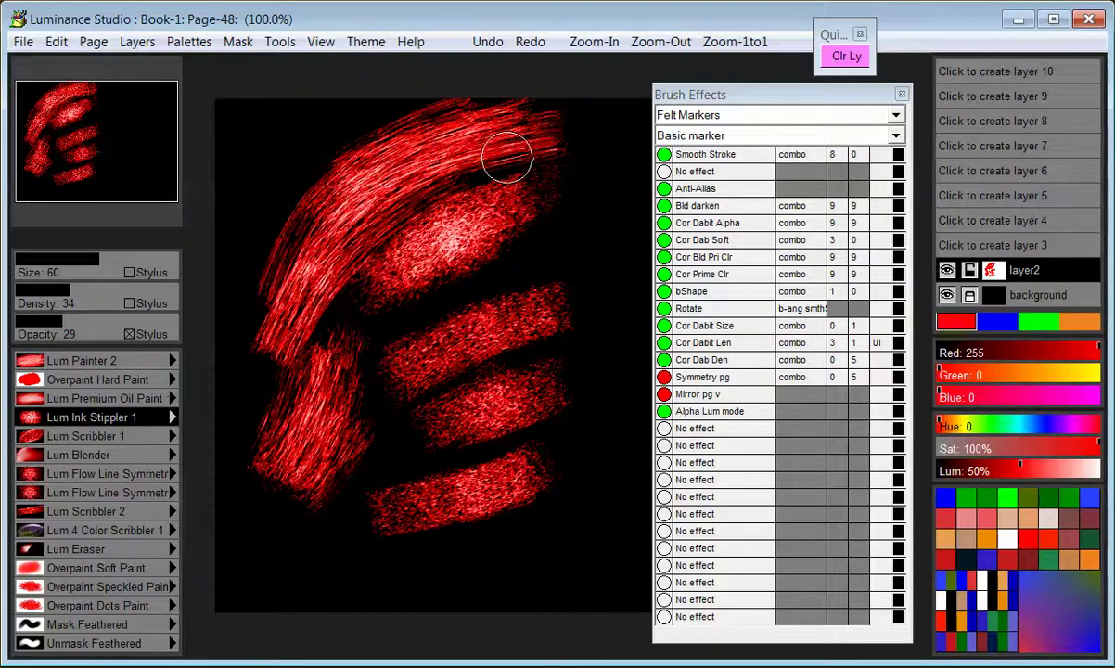
mouse_move(560, 237)
left_mouse_down()
mouse_move(562, 327)
mouse_move(590, 248)
mouse_move(552, 306)
mouse_move(548, 345)
mouse_move(460, 460)
mouse_move(481, 306)
mouse_move(473, 327)
left_mouse_up()
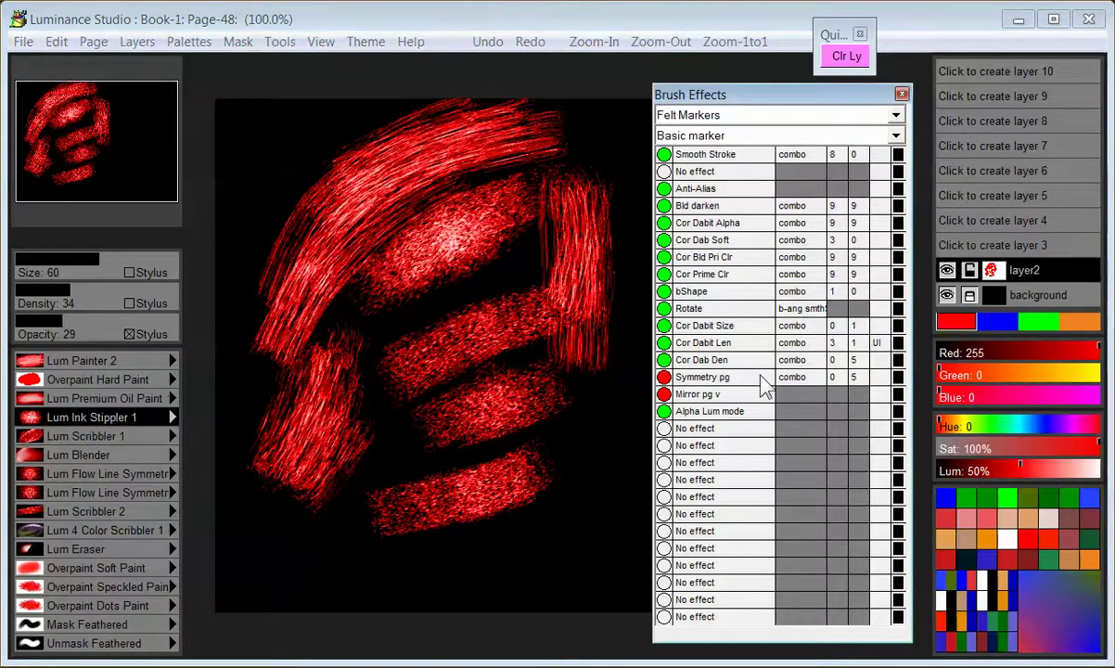
Add a Jitter effect from Jitters and Scatters to the brush, set to combo mode with value 2
left_click(662, 413)
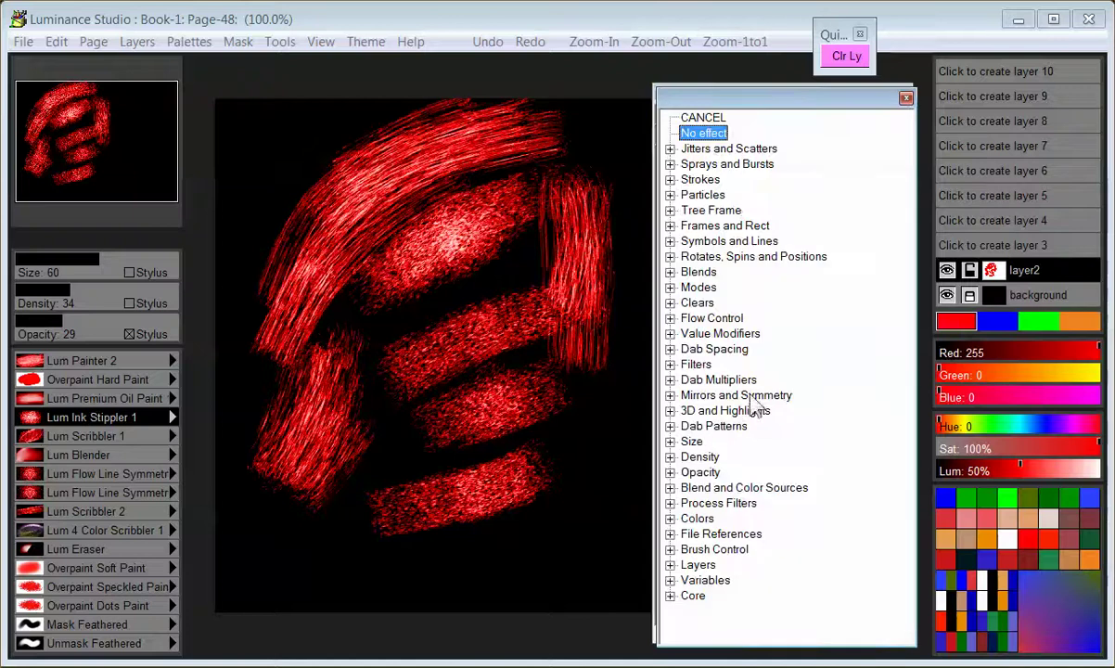
left_click(670, 149)
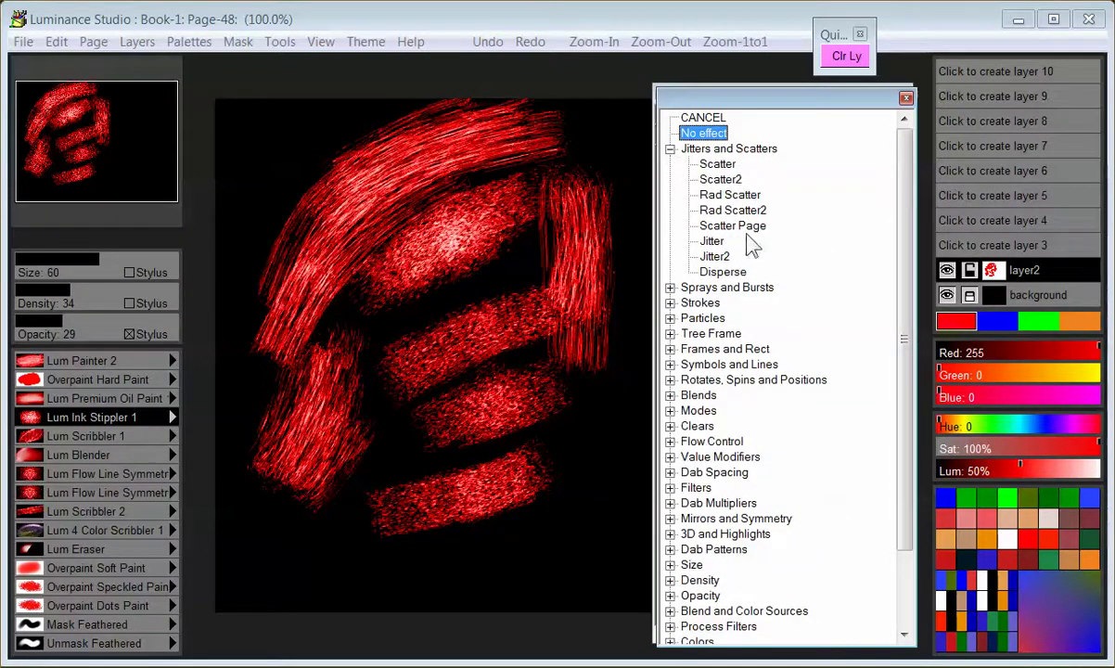
left_click(719, 243)
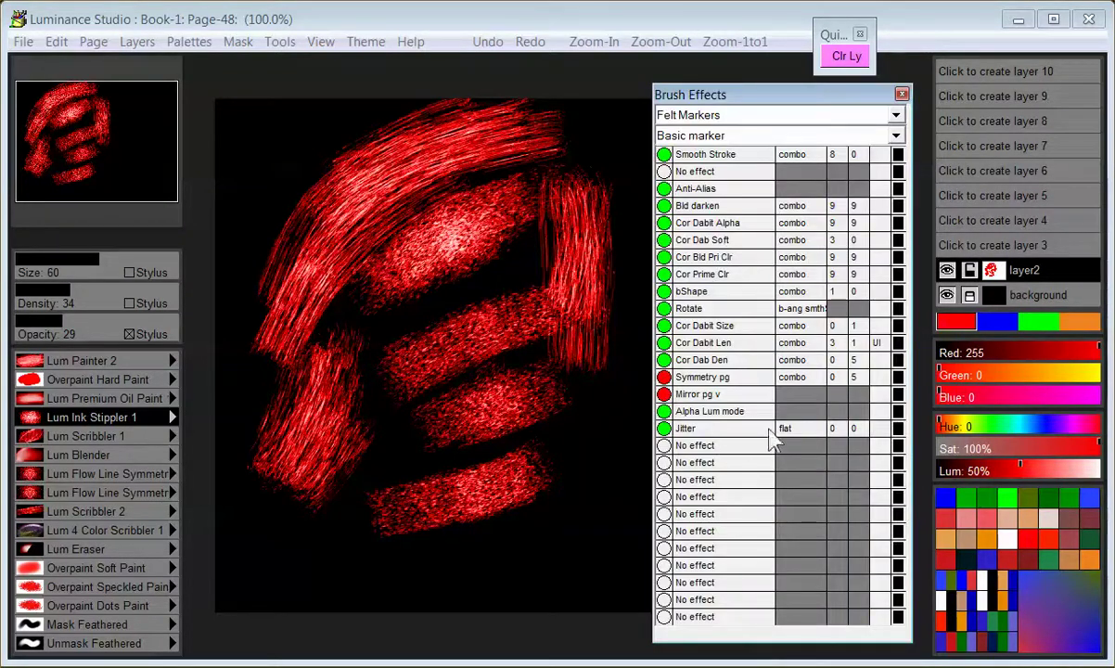
left_click(795, 428)
left_click(691, 148)
left_click(833, 428)
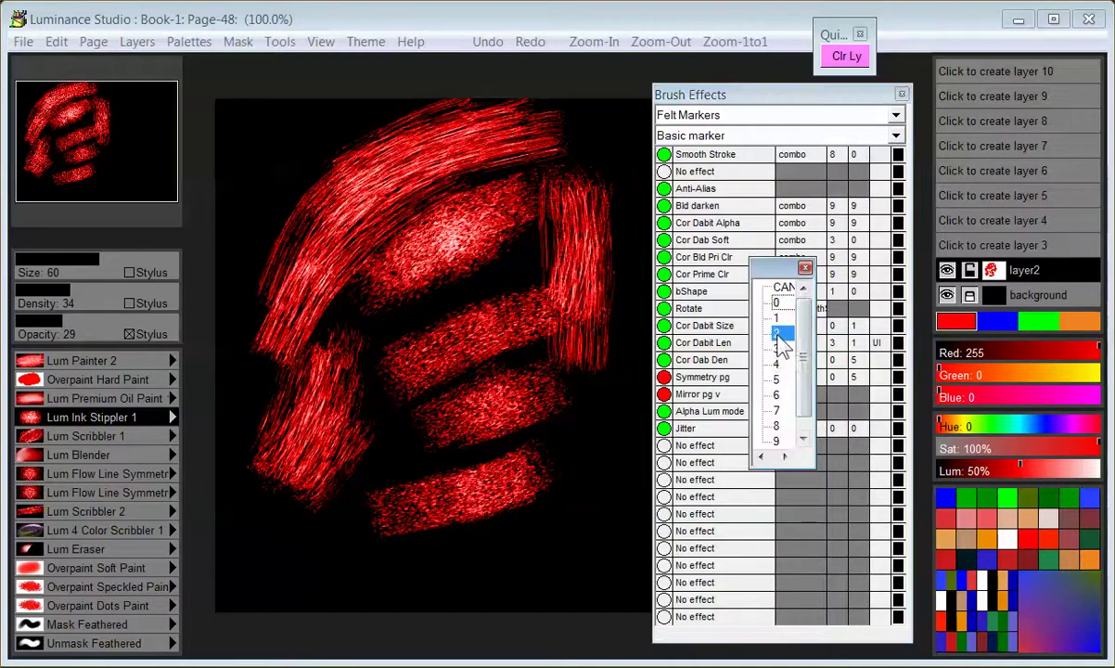
left_click(779, 343)
Paint three jittered red strokes: one upper-left, two across the lower canvas
mouse_move(348, 109)
left_mouse_down()
mouse_move(299, 116)
mouse_move(269, 214)
mouse_move(247, 226)
mouse_move(358, 102)
mouse_move(361, 76)
mouse_move(233, 259)
left_mouse_up()
mouse_move(532, 562)
left_mouse_down()
mouse_move(453, 568)
mouse_move(498, 547)
mouse_move(373, 510)
left_mouse_up()
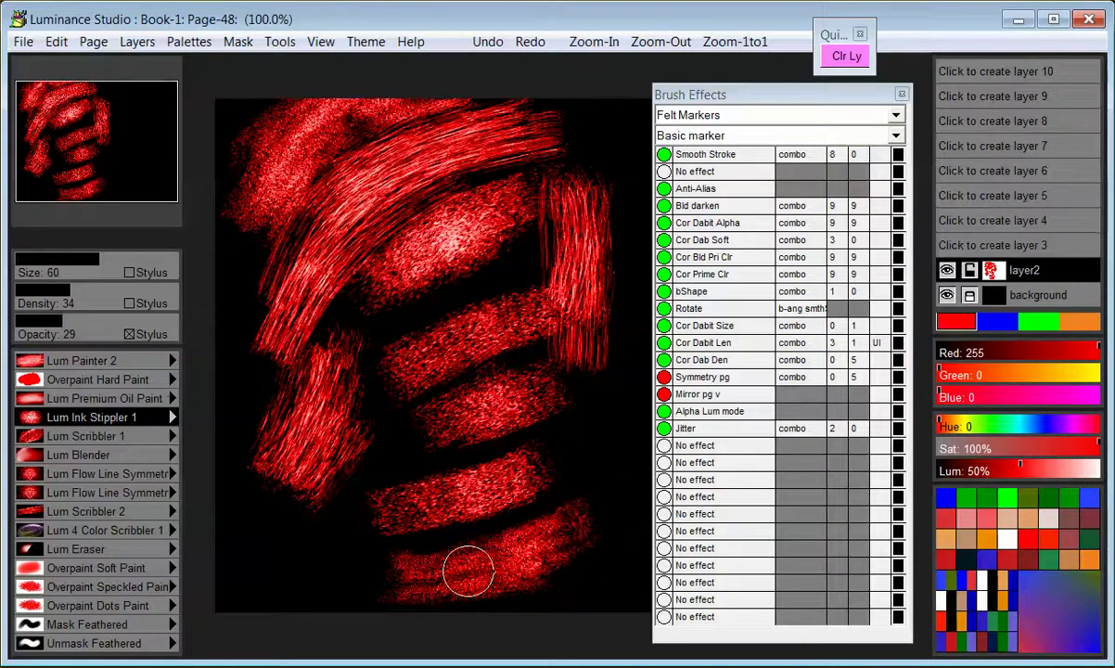
mouse_move(445, 557)
left_mouse_down()
mouse_move(341, 577)
mouse_move(427, 547)
mouse_move(585, 527)
mouse_move(543, 492)
mouse_move(594, 441)
left_mouse_up()
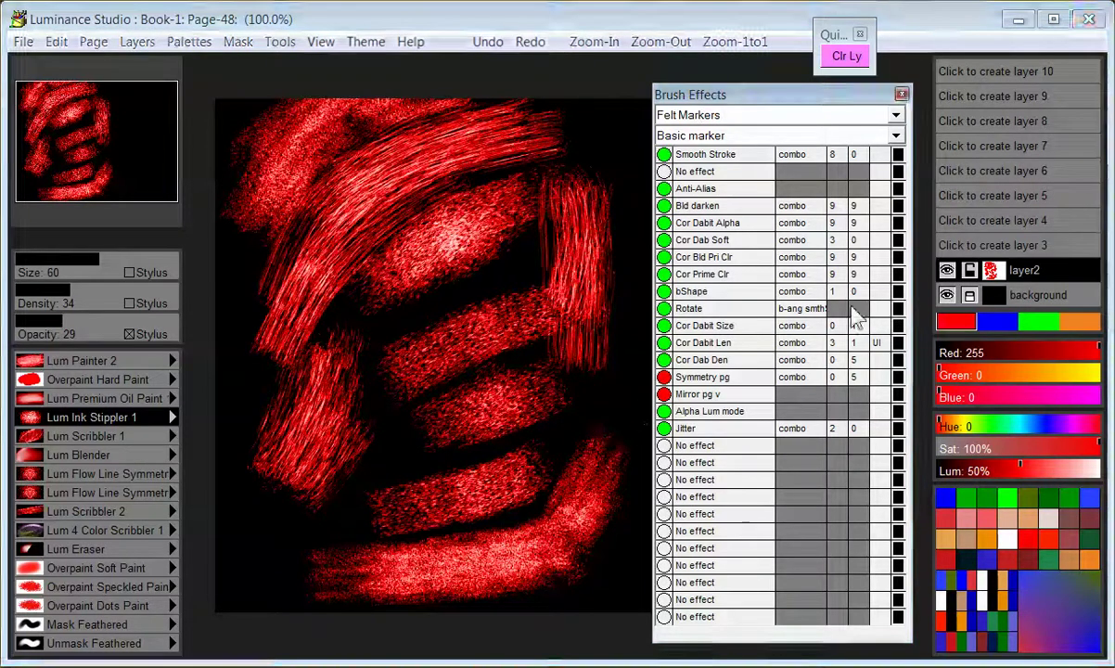
Close Brush Effects, clear layer2, and set the paint colour to dark red (Red 218)
left_click(900, 94)
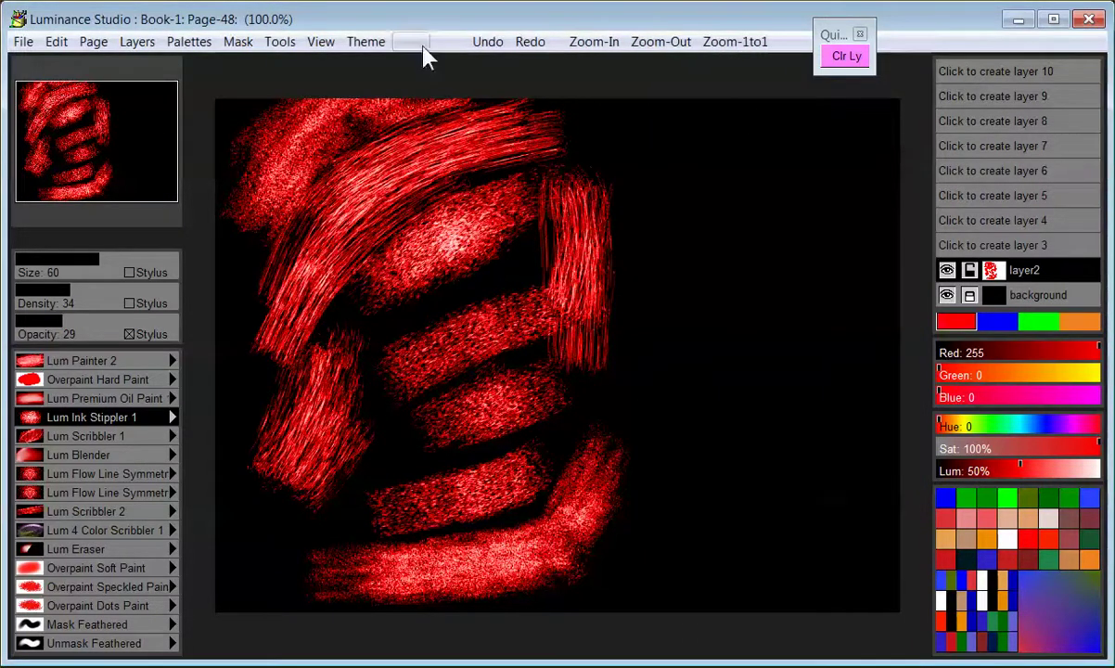
left_click(847, 57)
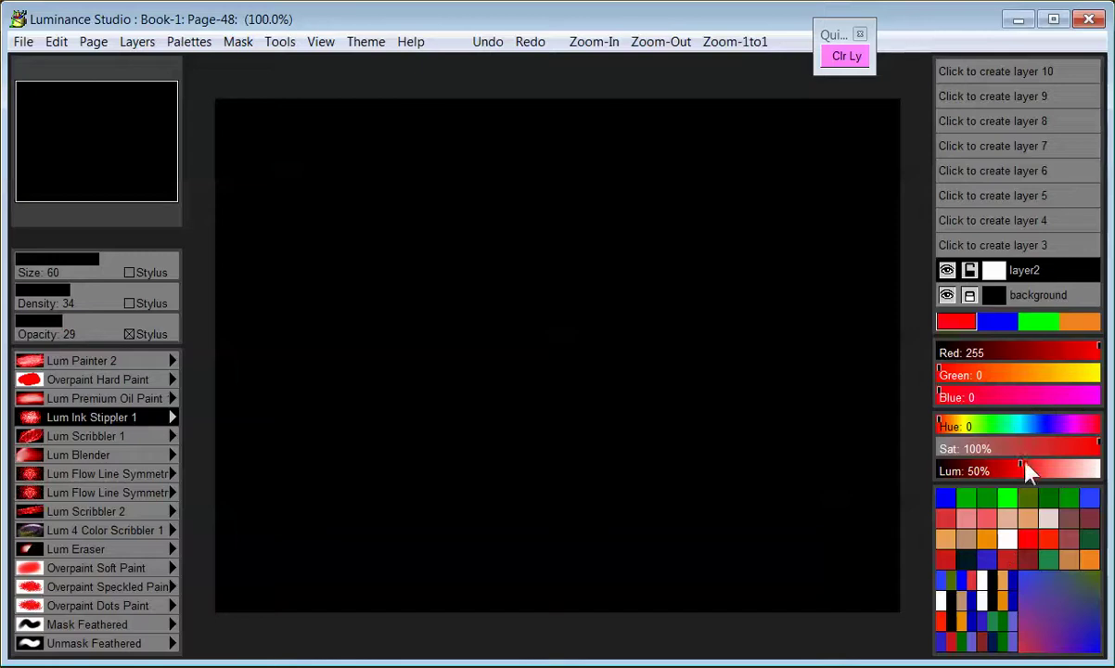
left_click(1000, 323)
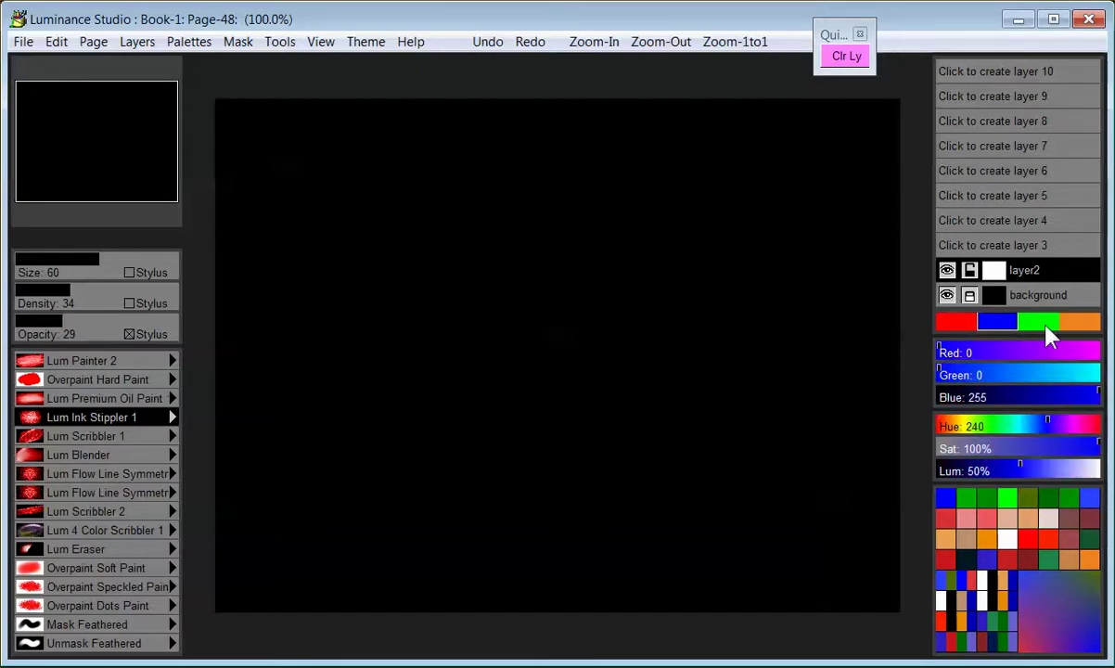
left_click(1054, 323)
left_click(969, 322)
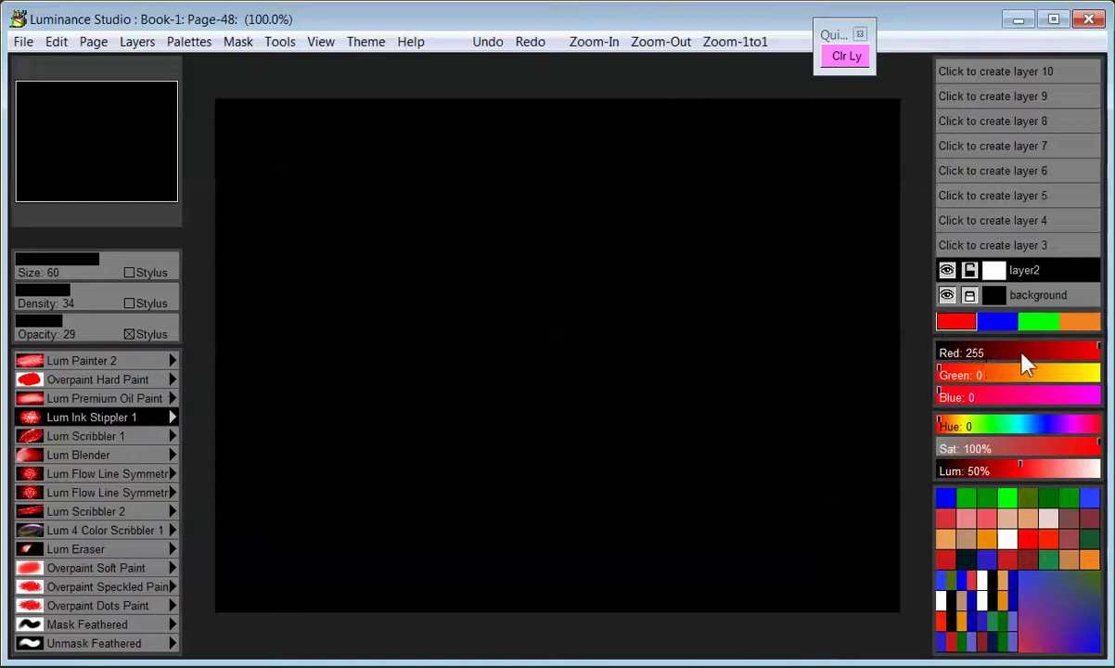
mouse_move(1039, 356)
left_mouse_down()
mouse_move(1058, 355)
mouse_move(1013, 355)
mouse_move(1077, 353)
left_mouse_up()
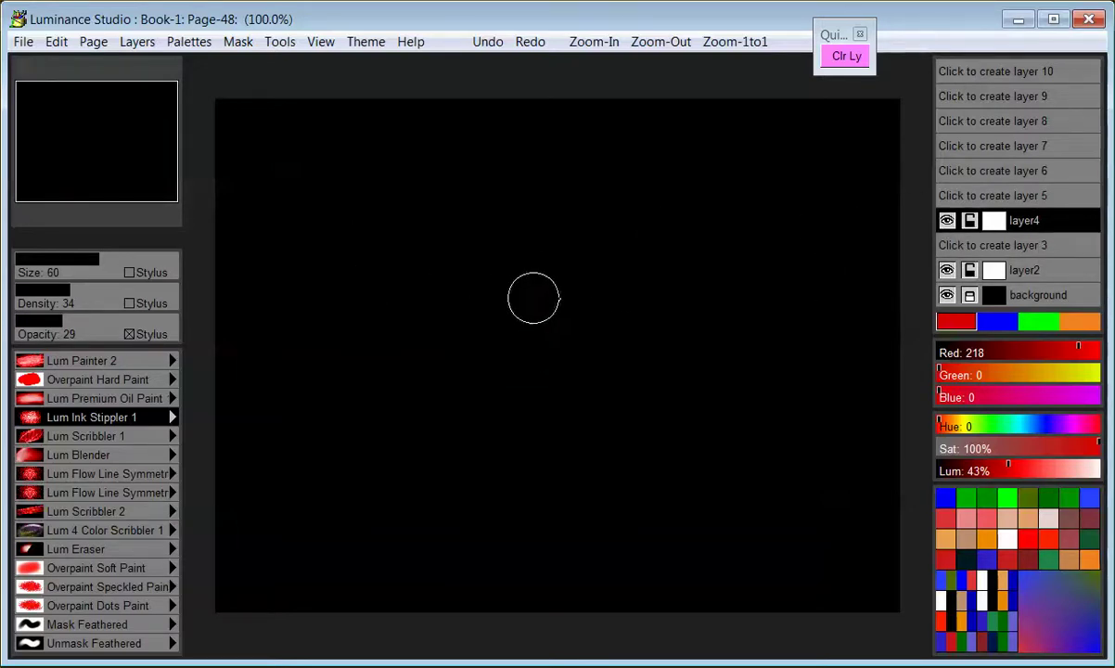
Paint two diagonal dark red strokes on layer4 using Lum Ink Stippler 1, the second below the first
mouse_move(464, 332)
left_mouse_down()
mouse_move(587, 253)
mouse_move(520, 269)
mouse_move(478, 353)
left_mouse_up()
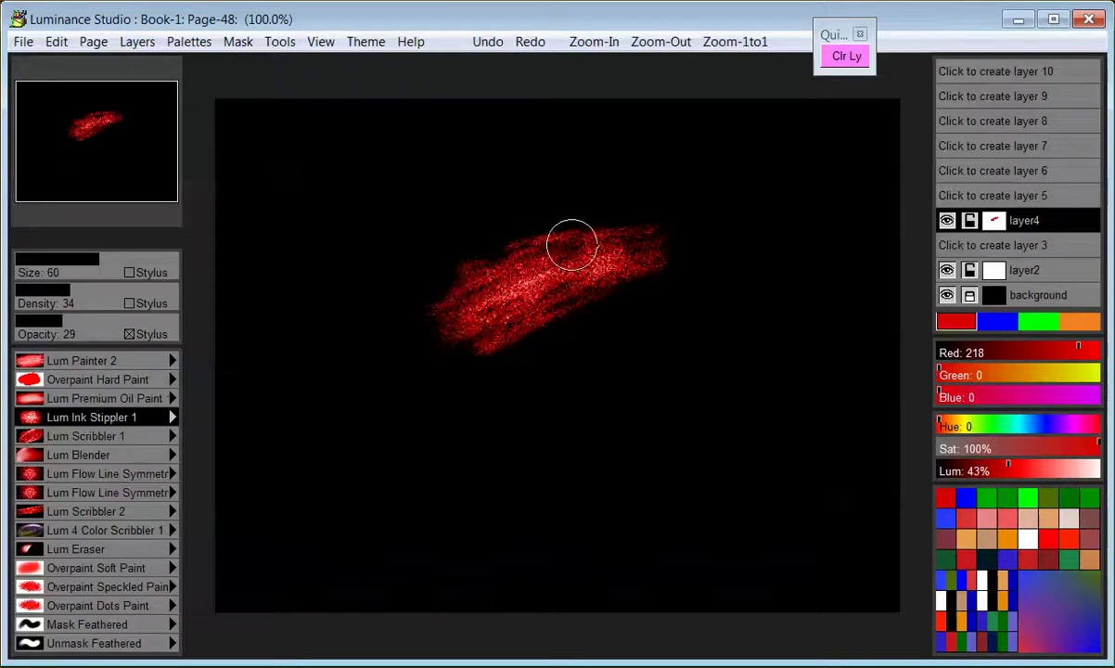
left_click(141, 420)
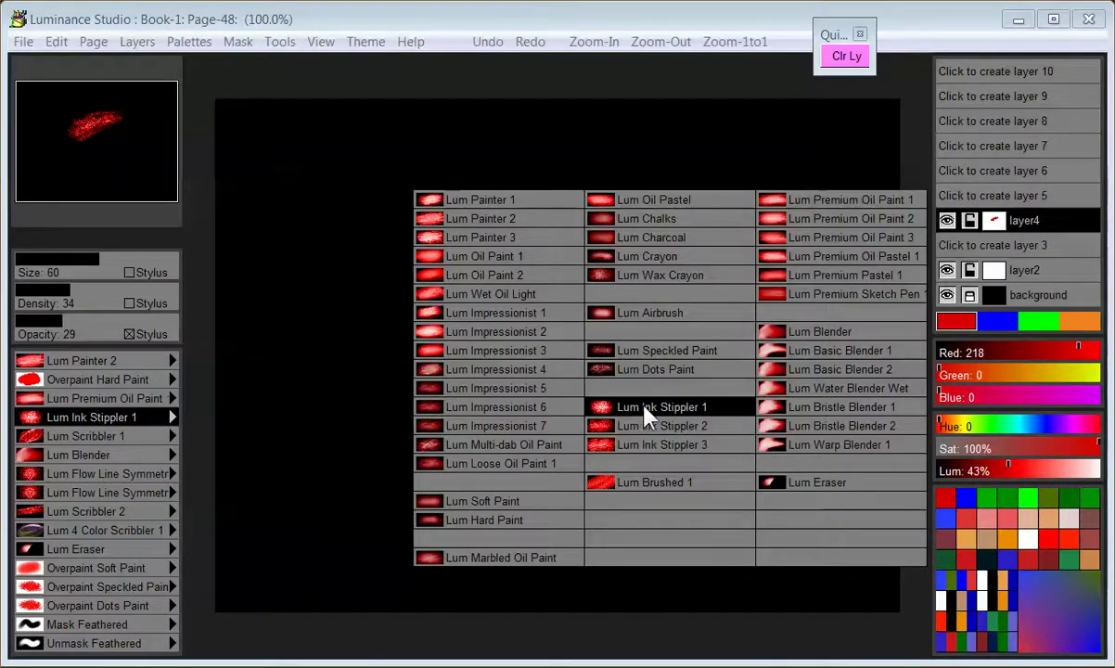
left_click(641, 407)
mouse_move(510, 399)
left_mouse_down()
mouse_move(636, 342)
mouse_move(685, 334)
mouse_move(496, 390)
mouse_move(415, 455)
mouse_move(617, 411)
mouse_move(707, 314)
mouse_move(718, 326)
mouse_move(658, 339)
mouse_move(580, 331)
mouse_move(654, 369)
mouse_move(662, 294)
mouse_move(655, 309)
left_mouse_up()
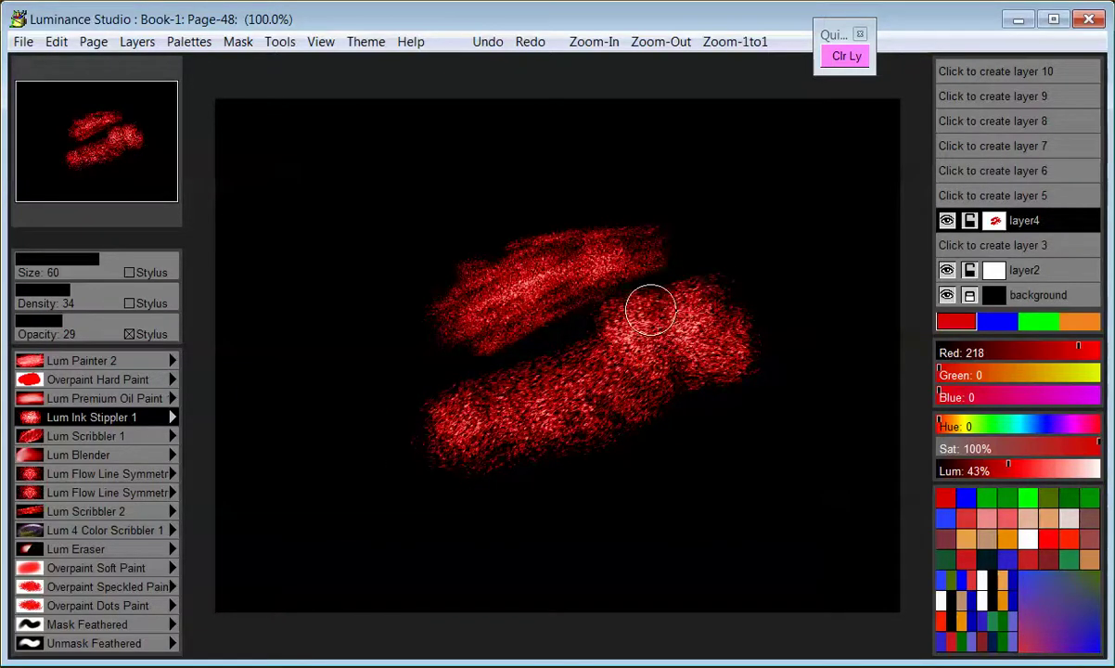